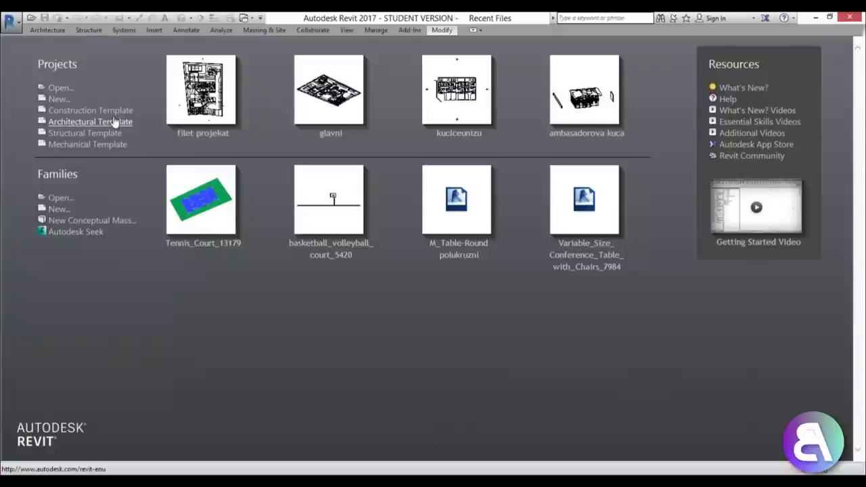
Step: Create a new project from the Architectural Template
{"action": "left_click", "coordinate": [114, 121]}
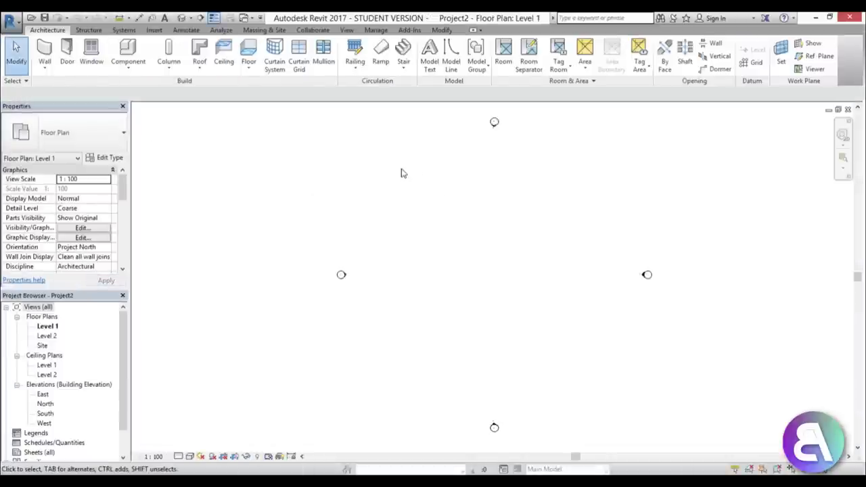
{"action": "middle_click_drag", "start_coordinate": [460, 238], "coordinate": [415, 237]}
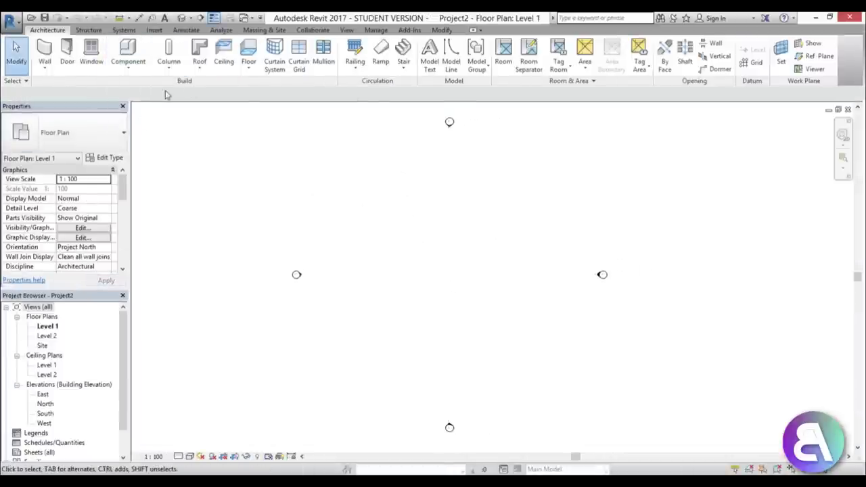
{"action": "middle_click_drag", "start_coordinate": [419, 249], "coordinate": [399, 251]}
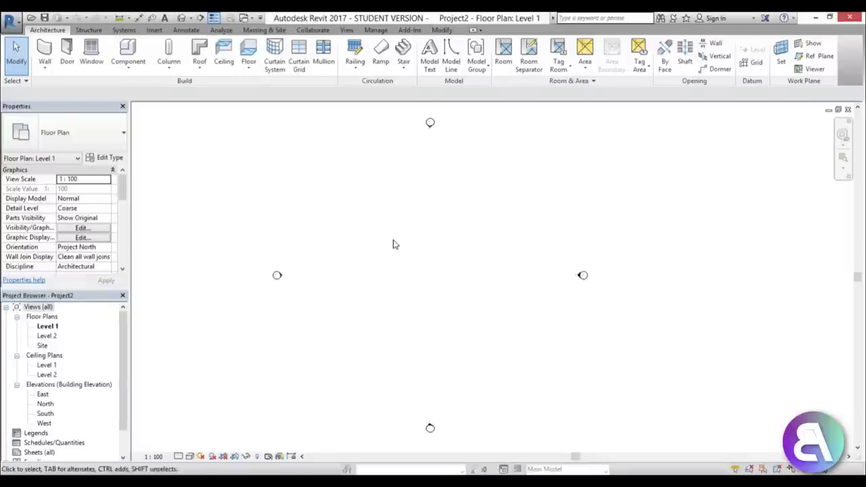
{"action": "middle_click_drag", "start_coordinate": [399, 249], "coordinate": [395, 253]}
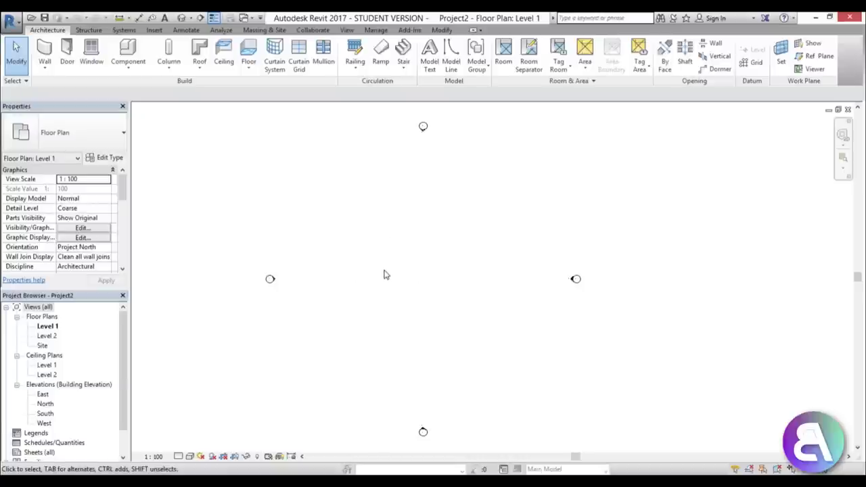
Step: Set the project's length units to centimeters
{"action": "key", "text": "u"}
{"action": "key", "text": "n"}
{"action": "left_click", "coordinate": [455, 198]}
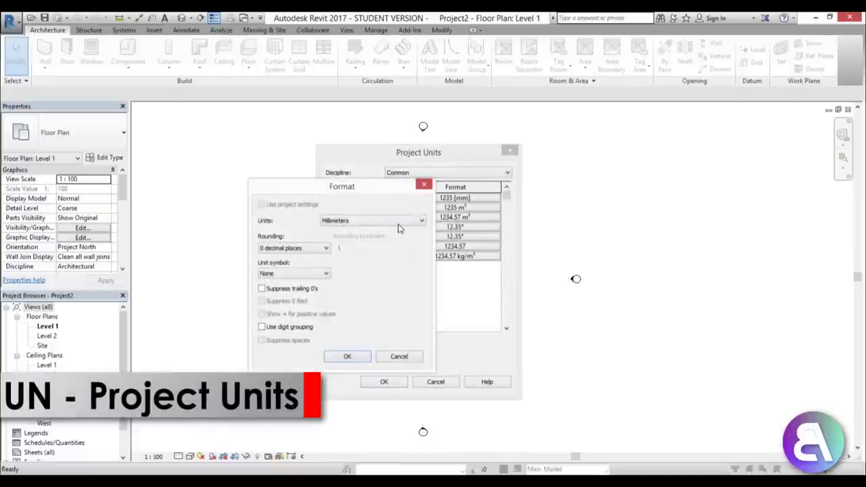
{"action": "left_click", "coordinate": [397, 223]}
{"action": "left_click", "coordinate": [352, 273]}
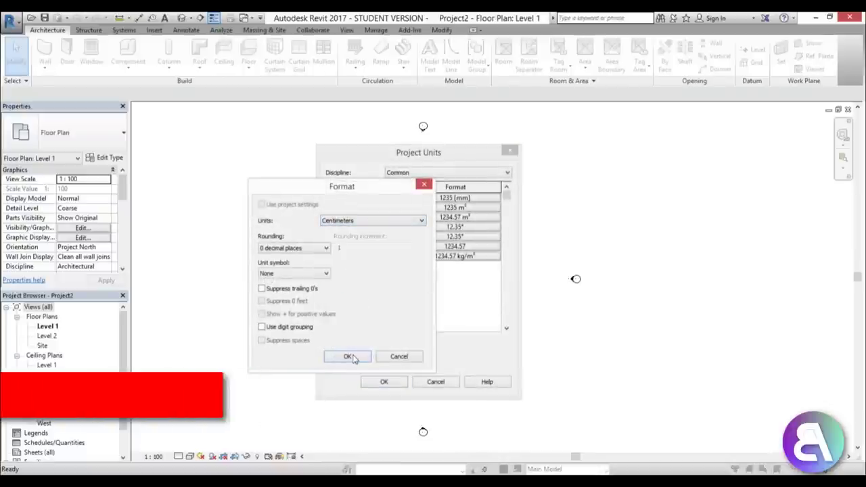
{"action": "left_click", "coordinate": [348, 356]}
{"action": "left_click", "coordinate": [383, 381]}
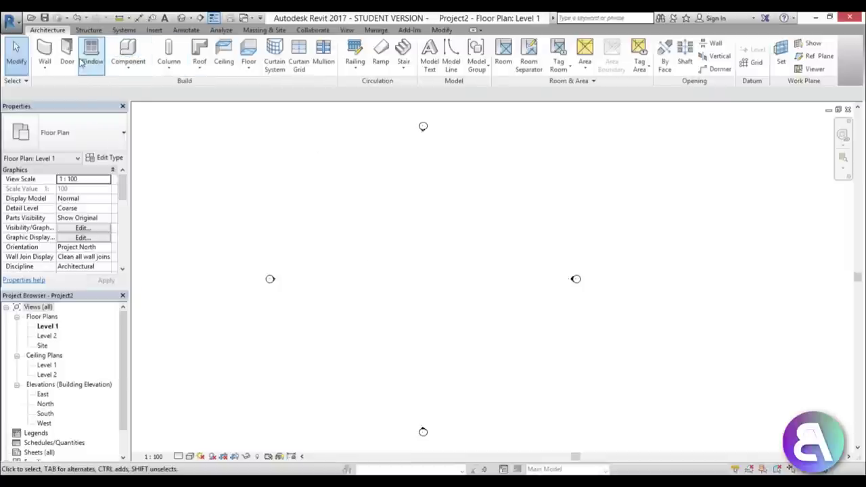
Step: Open the South elevation and set the elevation of Level 2 to 260
{"action": "middle_click_drag", "start_coordinate": [408, 255], "coordinate": [395, 261]}
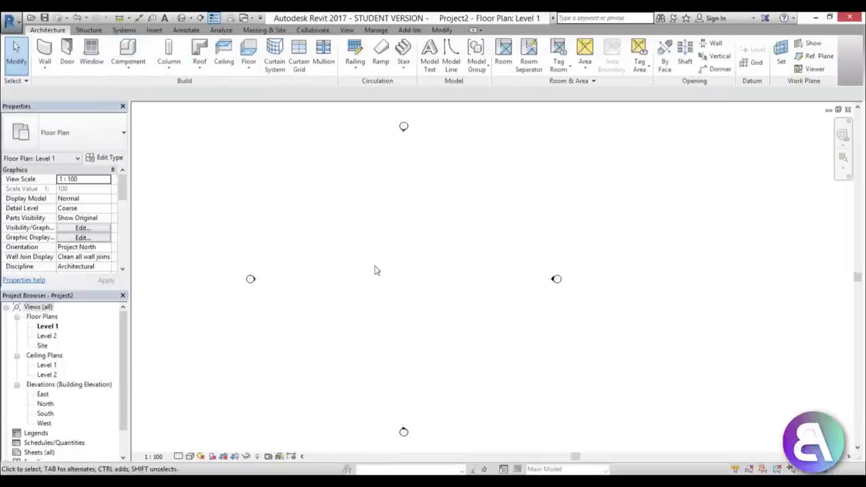
{"action": "double_click", "coordinate": [404, 430]}
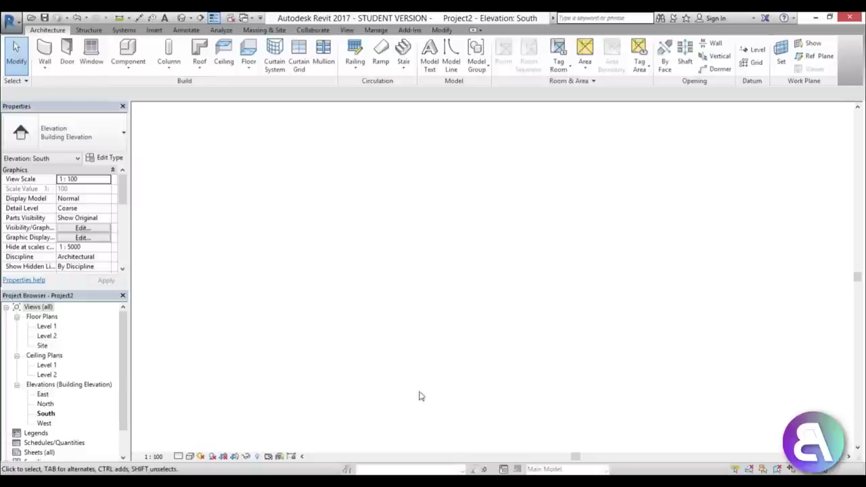
{"action": "left_click", "coordinate": [783, 239]}
{"action": "left_click", "coordinate": [778, 241]}
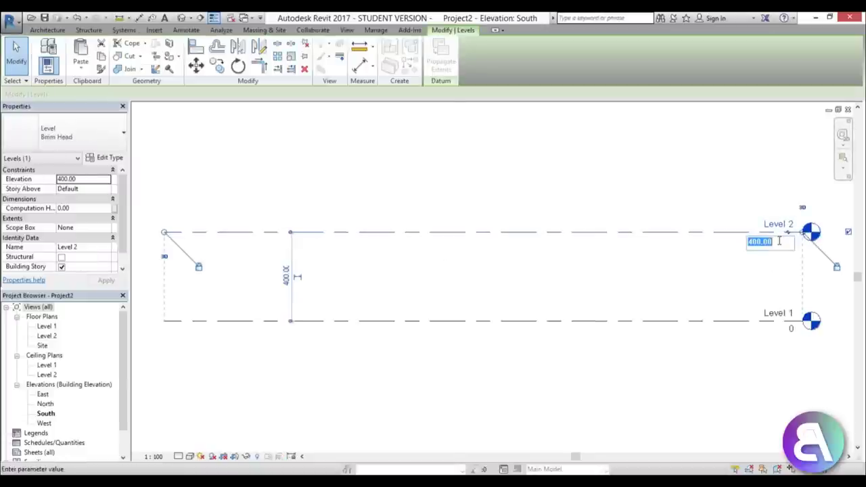
{"action": "type", "text": "300"}
{"action": "left_click_drag", "start_coordinate": [777, 241], "coordinate": [665, 256]}
{"action": "type", "text": "260"}
{"action": "key", "text": "Return"}
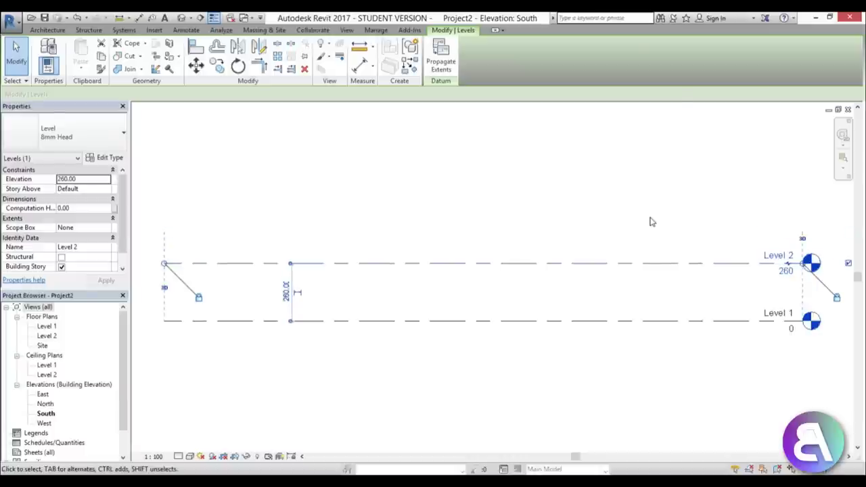
{"action": "left_click", "coordinate": [651, 222]}
Step: On the Level 1 floor plan, start a floor and assign the Wood - Firring material to the Generic 150mm structure layer
{"action": "left_click", "coordinate": [48, 327]}
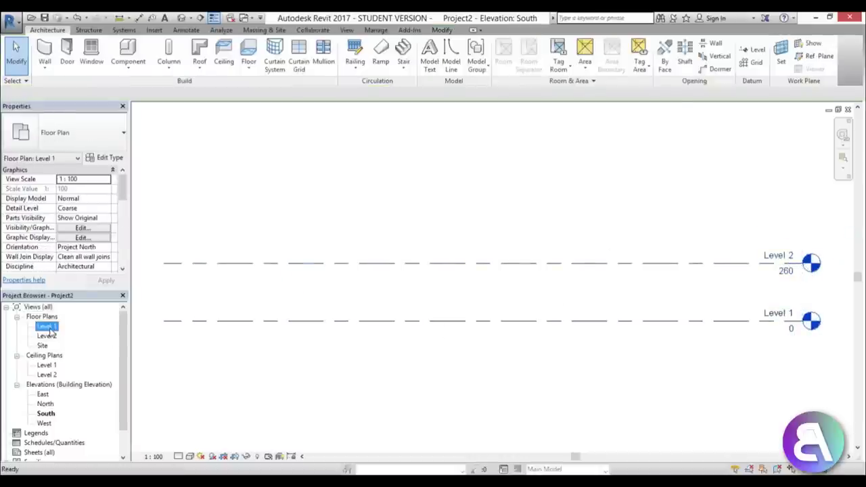
{"action": "double_click", "coordinate": [48, 327]}
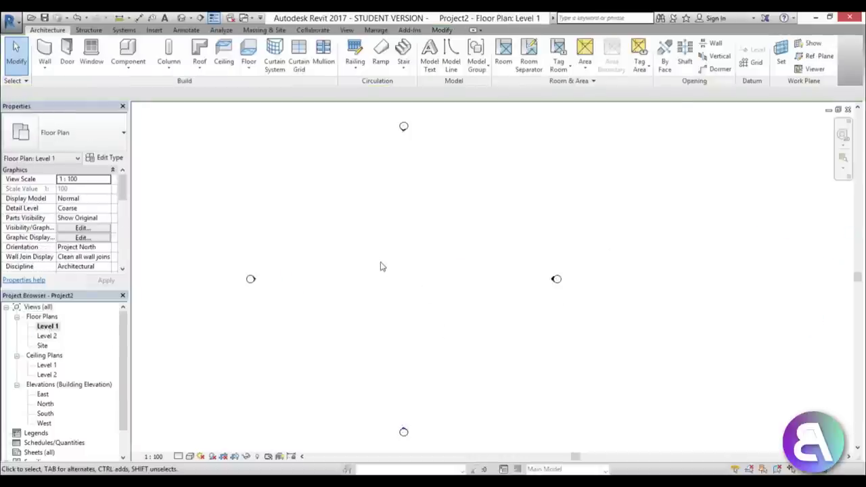
{"action": "left_click", "coordinate": [249, 56]}
{"action": "scroll", "coordinate": [425, 312], "scroll_direction": "up", "scroll_amount": 2}
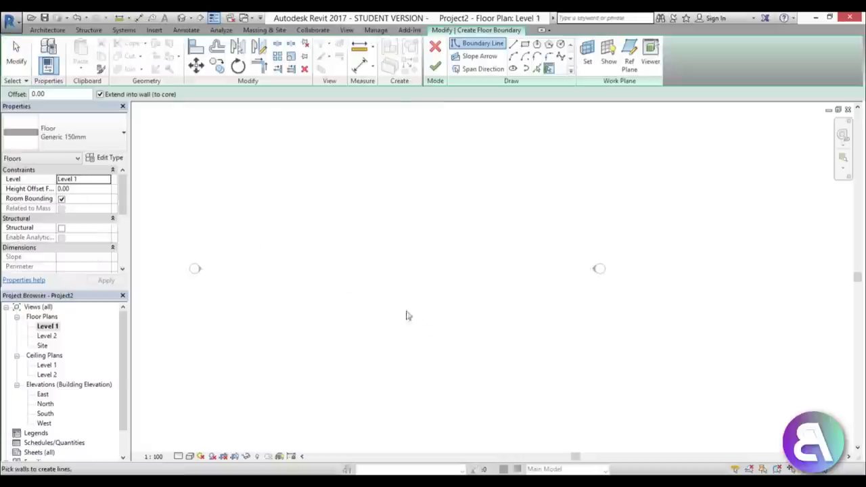
{"action": "left_click", "coordinate": [109, 157]}
{"action": "left_click", "coordinate": [785, 199]}
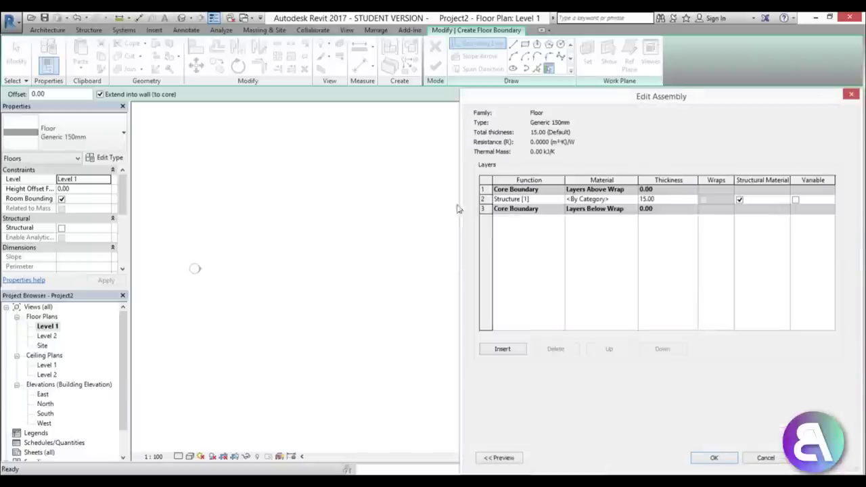
{"action": "left_click", "coordinate": [595, 199]}
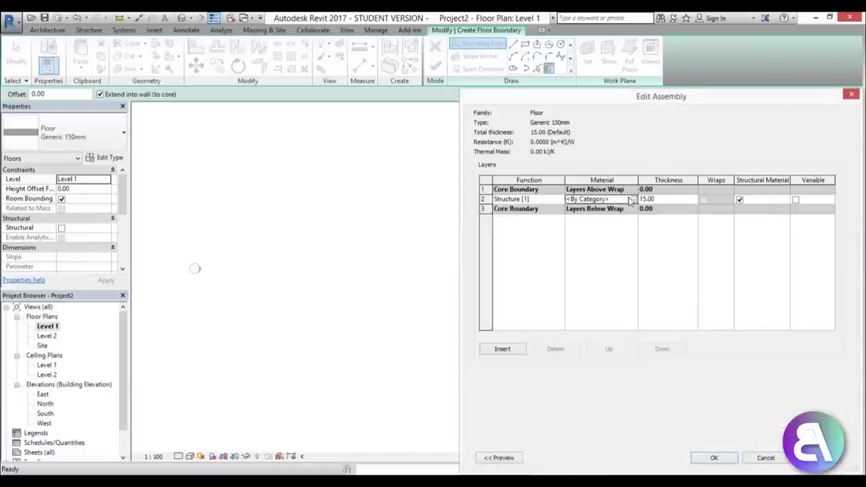
{"action": "left_click", "coordinate": [634, 199]}
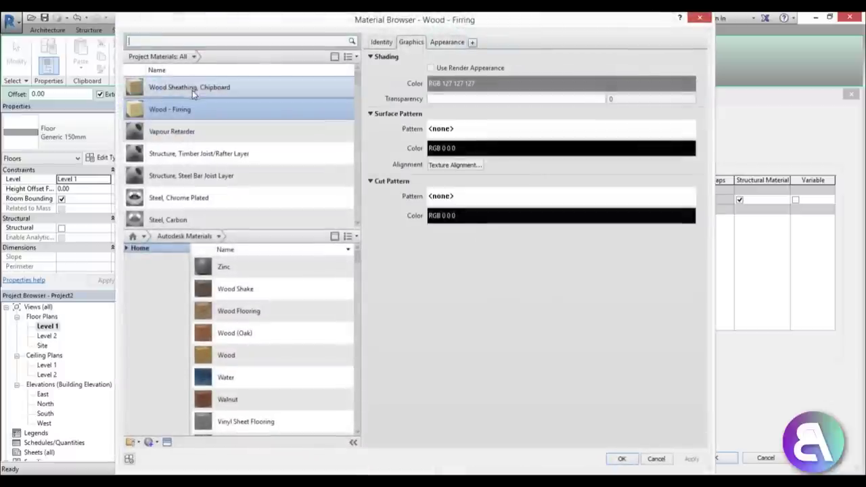
{"action": "left_click", "coordinate": [452, 43]}
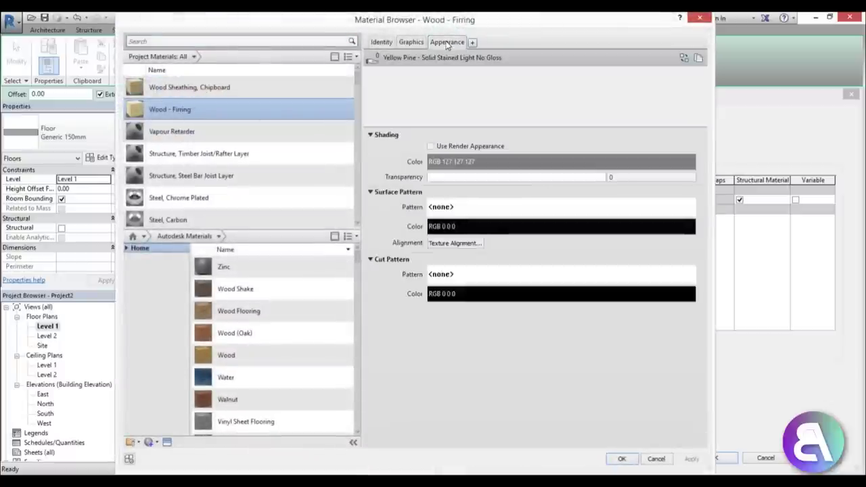
{"action": "left_click", "coordinate": [622, 458]}
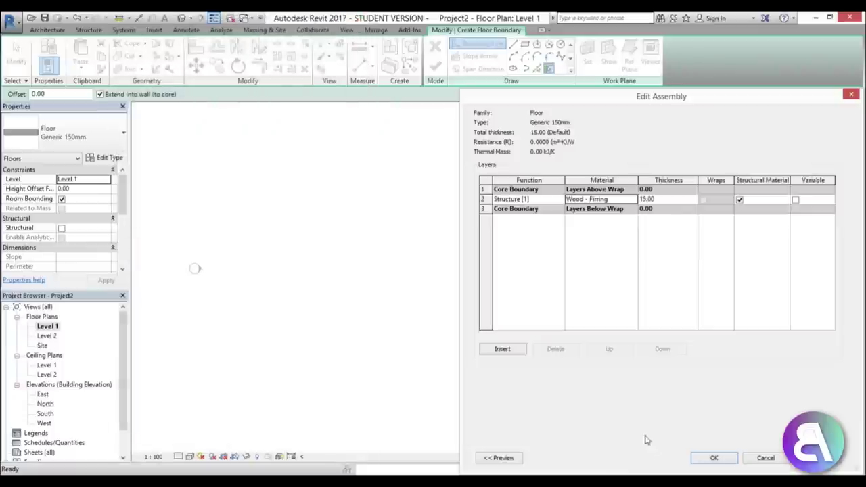
{"action": "left_click", "coordinate": [713, 459]}
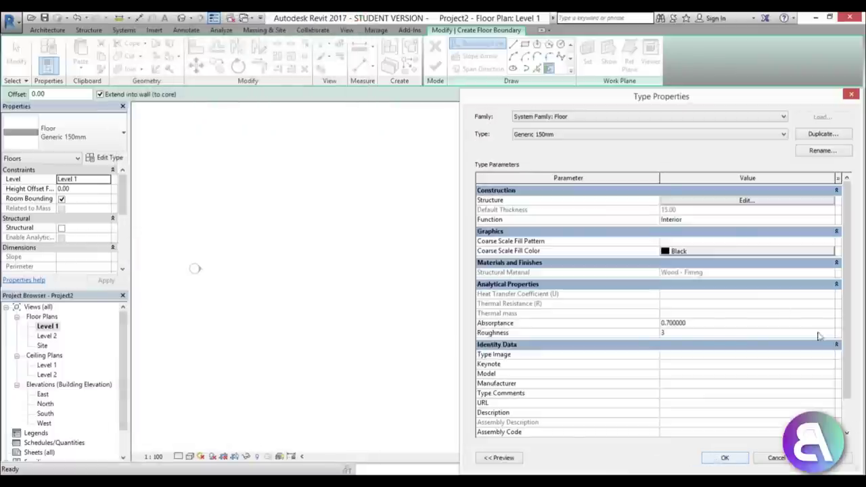
{"action": "left_click", "coordinate": [722, 459]}
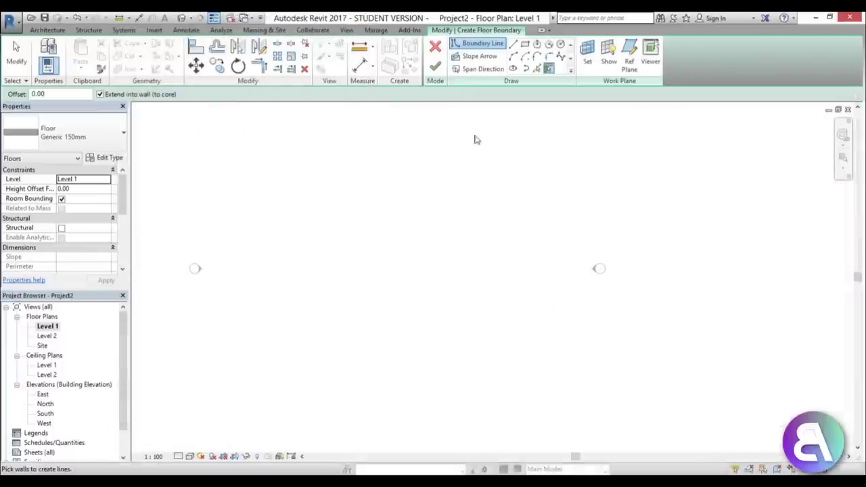
Step: Sketch a rectangular floor boundary about 880 cm wide and 500 cm deep between the elevation markers
{"action": "left_click", "coordinate": [525, 43]}
{"action": "left_click", "coordinate": [359, 245]}
{"action": "left_click", "coordinate": [430, 289]}
{"action": "scroll", "coordinate": [413, 274], "scroll_direction": "up", "scroll_amount": 4}
{"action": "key", "text": "Escape"}
{"action": "key", "text": "Escape"}
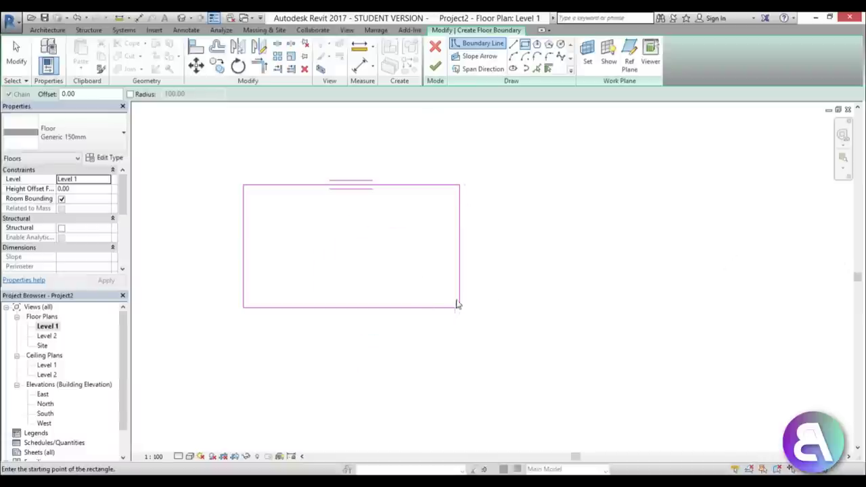
Step: Set the horizontal width of the rectangular floor boundary to 500 cm
{"action": "left_click", "coordinate": [459, 291]}
{"action": "left_click", "coordinate": [350, 326]}
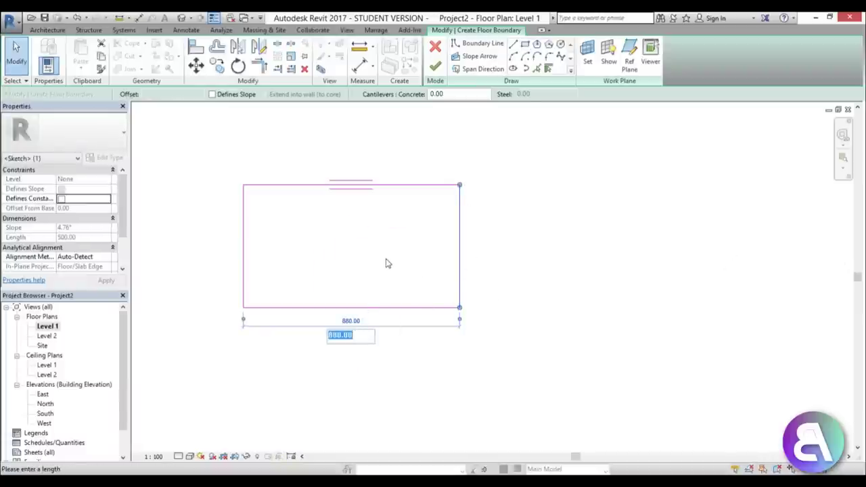
{"action": "type", "text": "500"}
{"action": "key", "text": "Return"}
{"action": "key", "text": "Escape"}
Step: Shorten the boundary's vertical sides so its perimeter is 1600 cm, and finish the floor sketch
{"action": "left_click", "coordinate": [330, 307]}
{"action": "left_click_drag", "start_coordinate": [331, 307], "coordinate": [313, 257]}
{"action": "left_click", "coordinate": [216, 224]}
{"action": "left_click", "coordinate": [163, 207]}
{"action": "middle_click_drag", "start_coordinate": [191, 215], "coordinate": [289, 261]}
{"action": "scroll", "coordinate": [334, 273], "scroll_direction": "up", "scroll_amount": 1}
{"action": "left_click", "coordinate": [398, 278]}
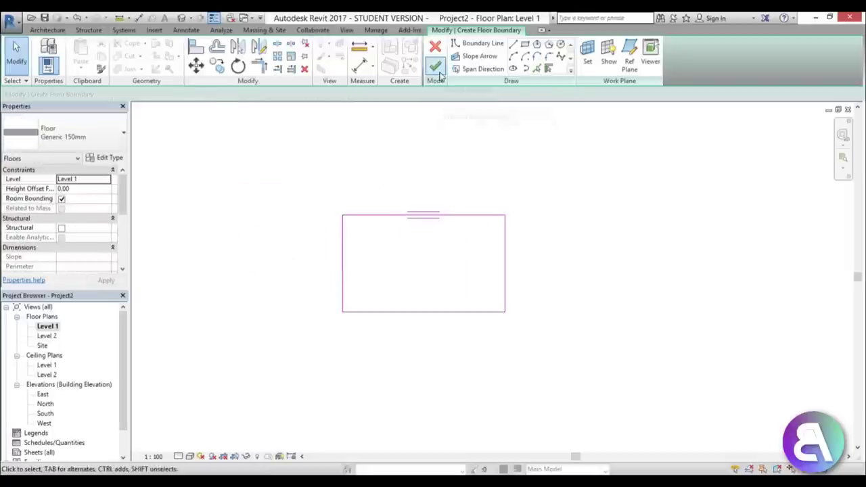
{"action": "left_click", "coordinate": [434, 66]}
Step: Set the finished floor's height offset from Level 1 to -5
{"action": "scroll", "coordinate": [414, 260], "scroll_direction": "up", "scroll_amount": 2}
{"action": "scroll", "coordinate": [415, 261], "scroll_direction": "up", "scroll_amount": 1}
{"action": "middle_click_drag", "start_coordinate": [414, 261], "coordinate": [385, 286]}
{"action": "left_click", "coordinate": [84, 189]}
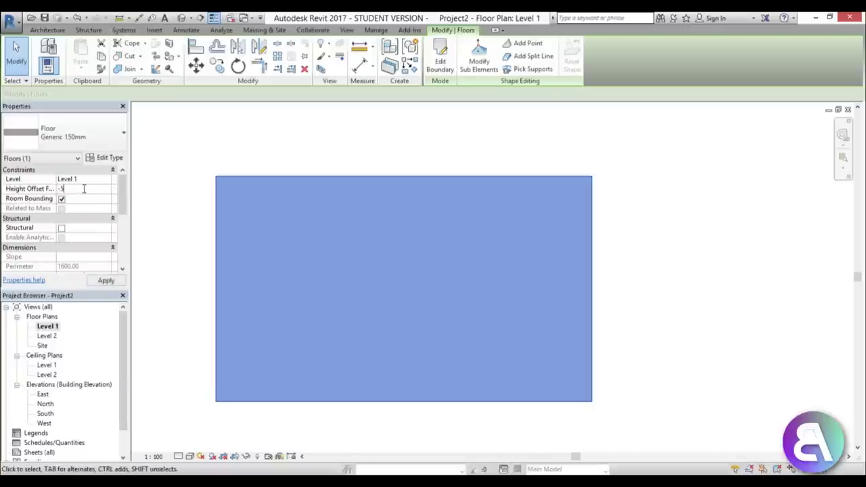
{"action": "key", "text": "Return"}
{"action": "left_click", "coordinate": [253, 152]}
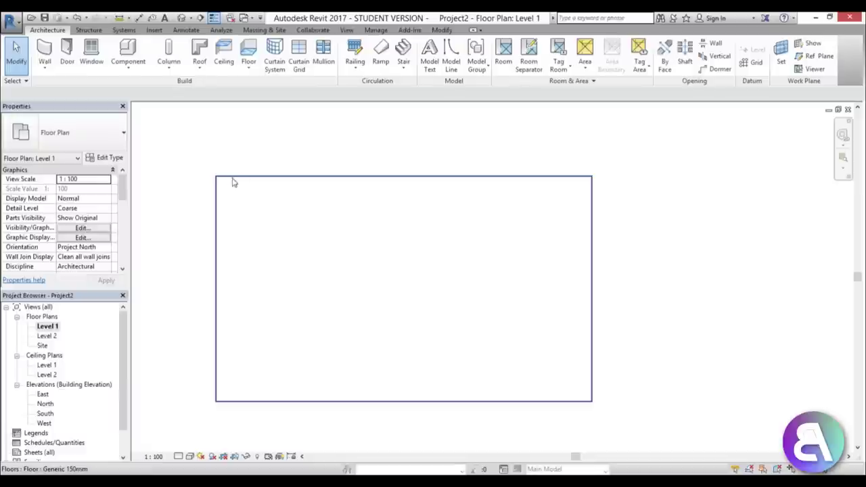
Step: Start a second floor and duplicate the Generic 150mm floor type as Generic 40mm
{"action": "left_click", "coordinate": [103, 161]}
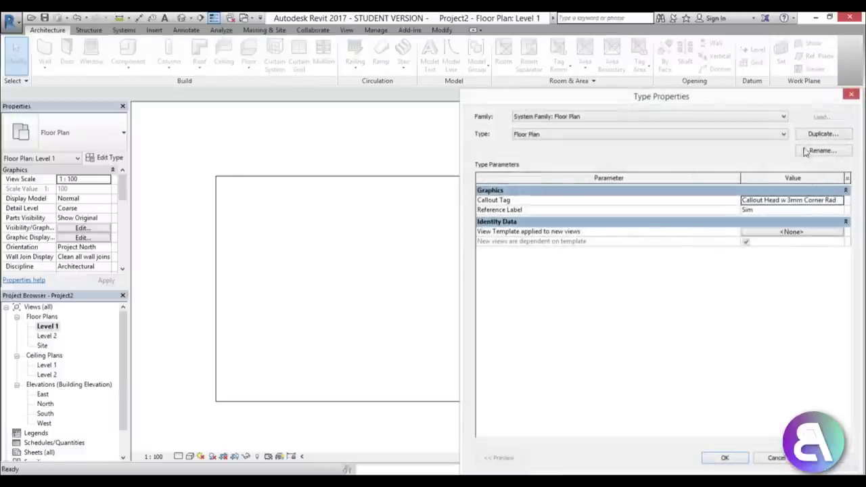
{"action": "key", "text": "Escape"}
{"action": "left_click", "coordinate": [248, 48]}
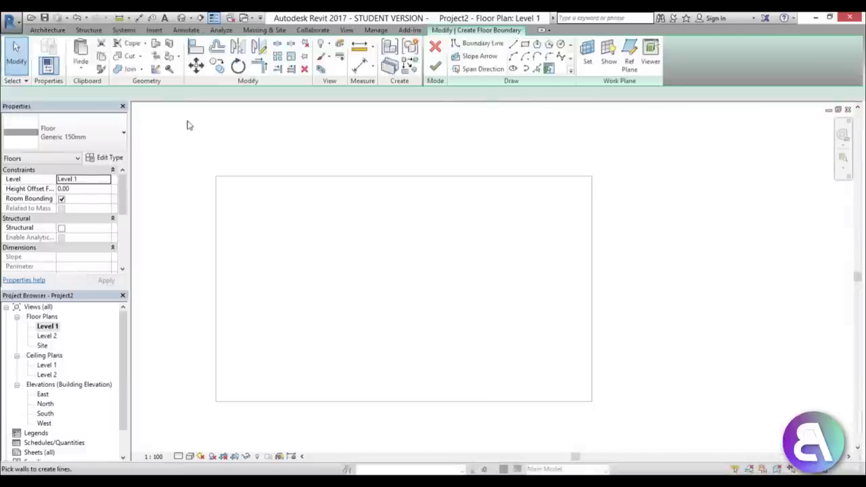
{"action": "left_click", "coordinate": [105, 157]}
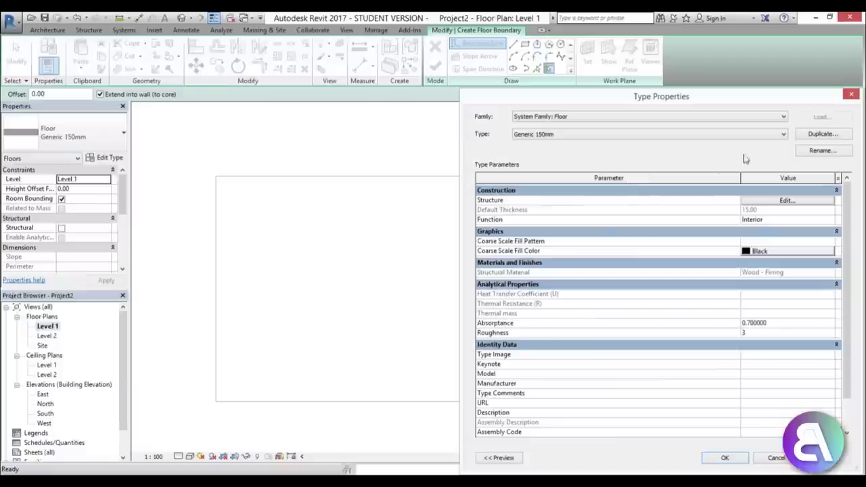
{"action": "left_click", "coordinate": [820, 134]}
{"action": "left_click_drag", "start_coordinate": [457, 290], "coordinate": [442, 287]}
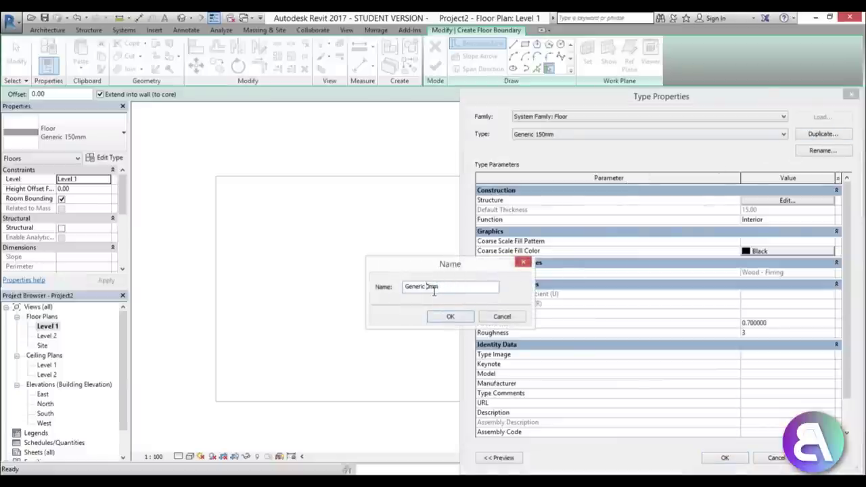
{"action": "type", "text": "0"}
{"action": "left_click", "coordinate": [431, 316]}
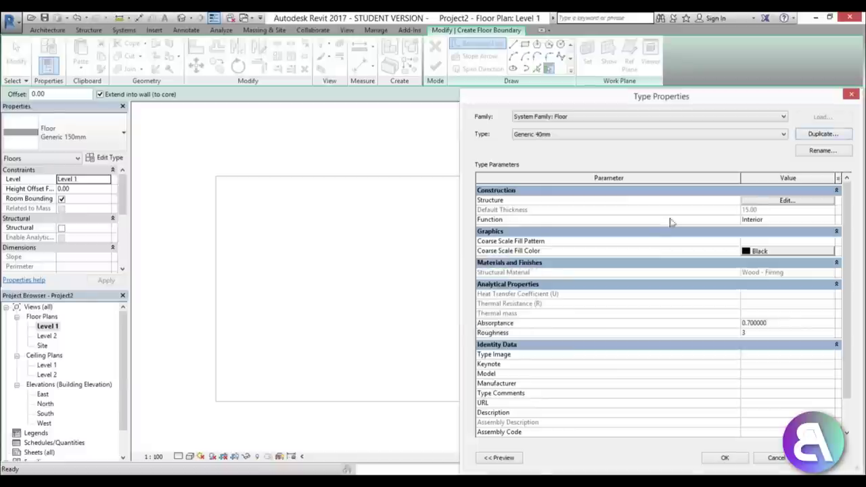
Step: Assign the Wood Flooring material to the structure layer of the Generic 40mm floor type
{"action": "left_click", "coordinate": [757, 202]}
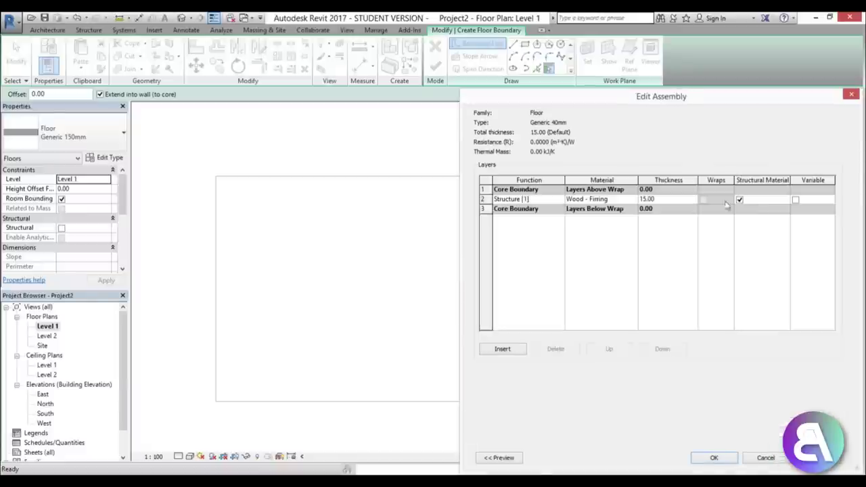
{"action": "left_click", "coordinate": [635, 199]}
{"action": "left_click", "coordinate": [633, 200]}
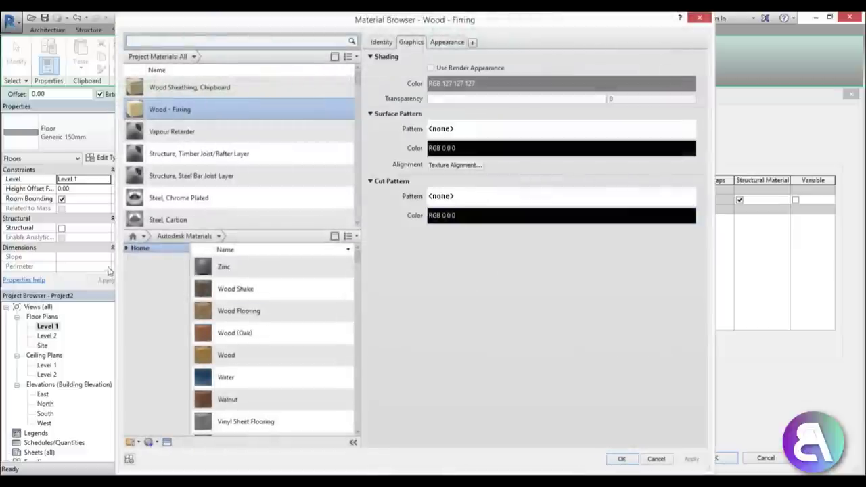
{"action": "left_click", "coordinate": [336, 311]}
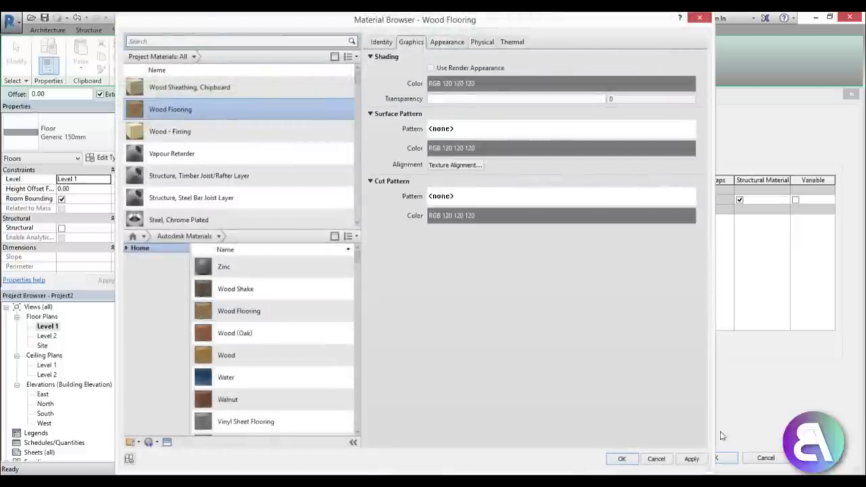
{"action": "left_click", "coordinate": [620, 459]}
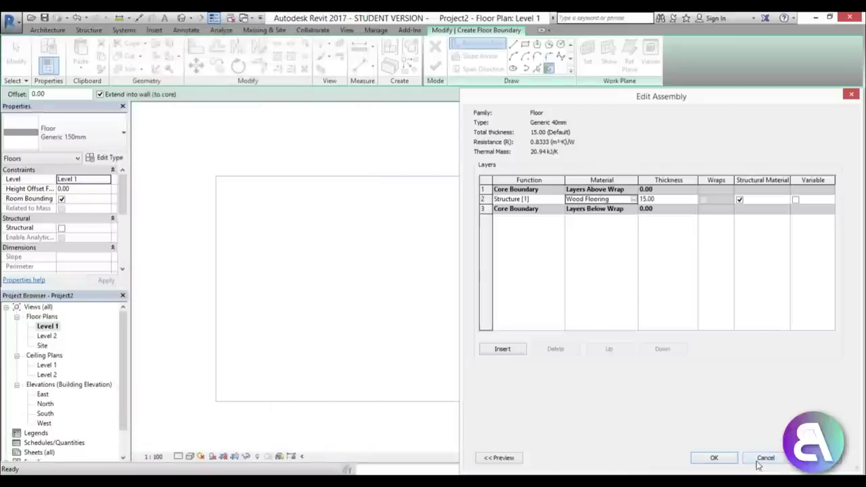
Step: Sketch the Generic 40mm floor's boundary as a rectangle offset 4 cm outside the existing floor's outline, and finish the floor
{"action": "left_click", "coordinate": [715, 457]}
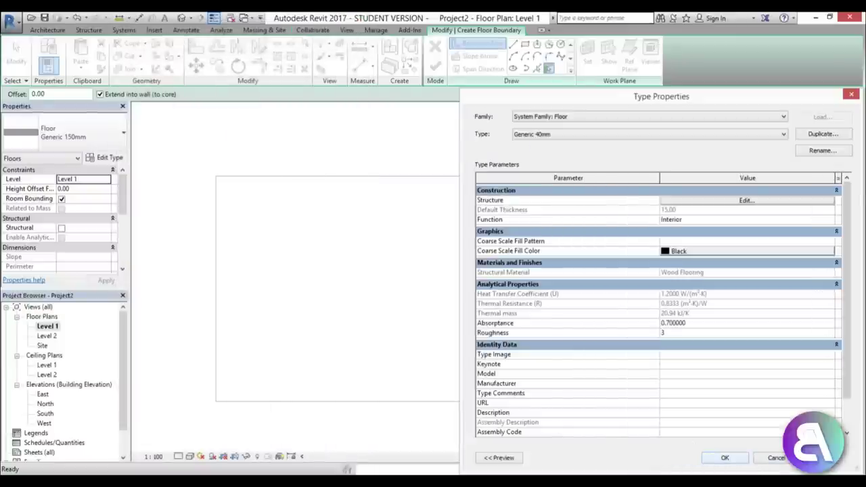
{"action": "left_click", "coordinate": [723, 459]}
{"action": "left_click", "coordinate": [524, 44]}
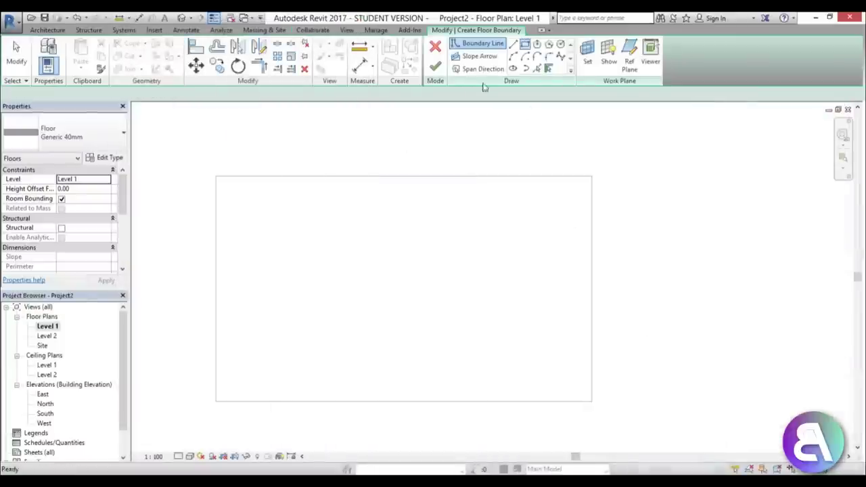
{"action": "left_click_drag", "start_coordinate": [109, 92], "coordinate": [8, 91]}
{"action": "type", "text": "4"}
{"action": "key", "text": "Return"}
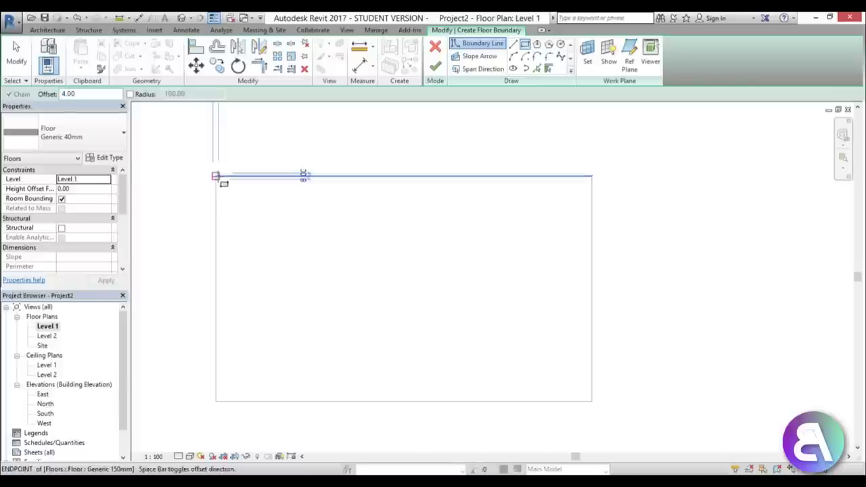
{"action": "left_click", "coordinate": [215, 177]}
{"action": "left_click", "coordinate": [590, 401]}
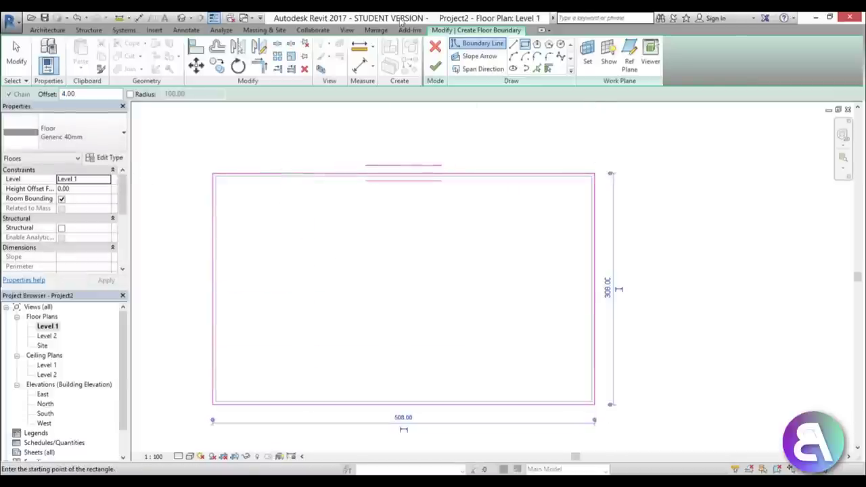
{"action": "left_click", "coordinate": [435, 65]}
Step: Set the structure layer thickness of the Generic 40mm floor type to 4 cm
{"action": "left_click", "coordinate": [104, 157]}
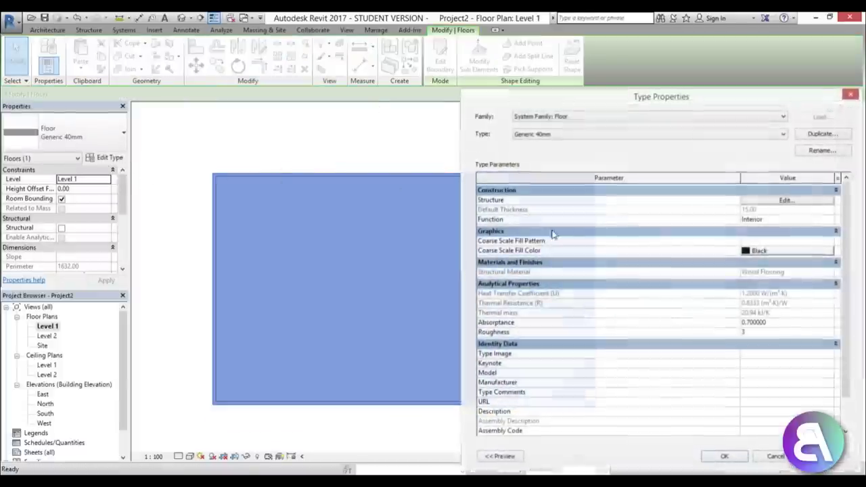
{"action": "left_click", "coordinate": [750, 203]}
{"action": "left_click", "coordinate": [672, 200]}
{"action": "type", "text": "4"}
{"action": "key", "text": "Tab"}
{"action": "left_click", "coordinate": [730, 459]}
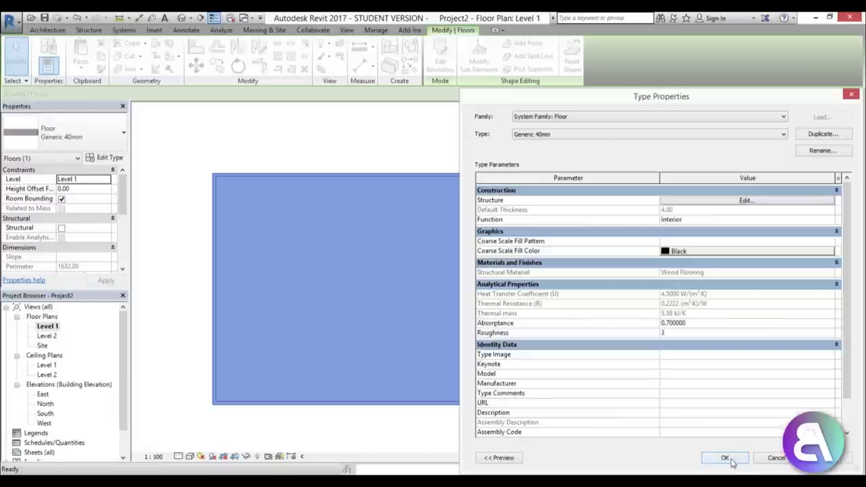
{"action": "left_click", "coordinate": [708, 459]}
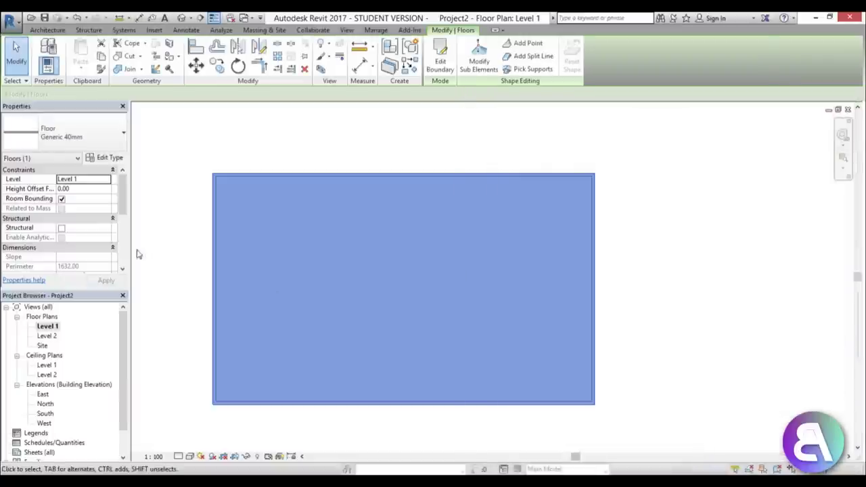
Step: In the South elevation, set the lower Generic 150mm floor's height offset from Level 1 to -4
{"action": "double_click", "coordinate": [44, 414]}
{"action": "scroll", "coordinate": [345, 331], "scroll_direction": "up", "scroll_amount": 5}
{"action": "scroll", "coordinate": [332, 317], "scroll_direction": "up", "scroll_amount": 2}
{"action": "left_click", "coordinate": [342, 320]}
{"action": "left_click", "coordinate": [84, 189]}
{"action": "type", "text": "-4"}
{"action": "key", "text": "Return"}
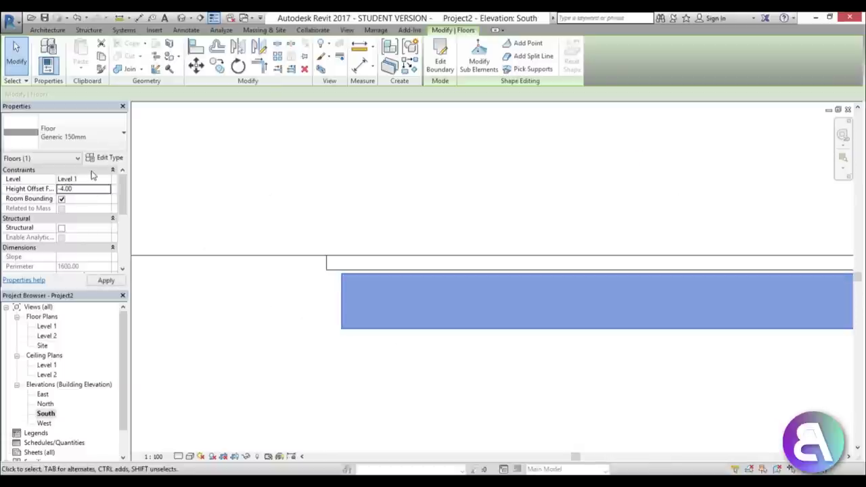
{"action": "left_click", "coordinate": [385, 199]}
{"action": "scroll", "coordinate": [333, 232], "scroll_direction": "down", "scroll_amount": 2}
{"action": "scroll", "coordinate": [325, 247], "scroll_direction": "down", "scroll_amount": 5}
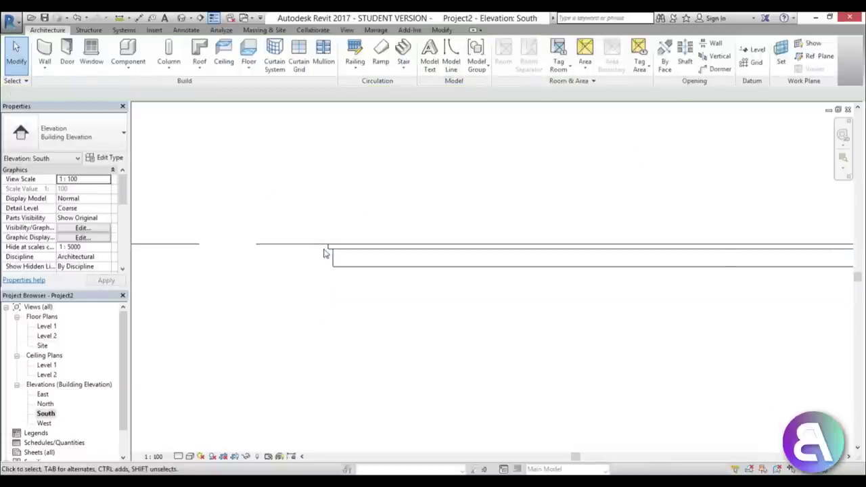
Step: Open the 3D view and examine the corner edges where the two floor layers meet
{"action": "left_click", "coordinate": [181, 17]}
{"action": "middle_click_drag", "start_coordinate": [406, 251], "coordinate": [351, 187], "text": "shift"}
{"action": "scroll", "coordinate": [445, 351], "scroll_direction": "up", "scroll_amount": 4}
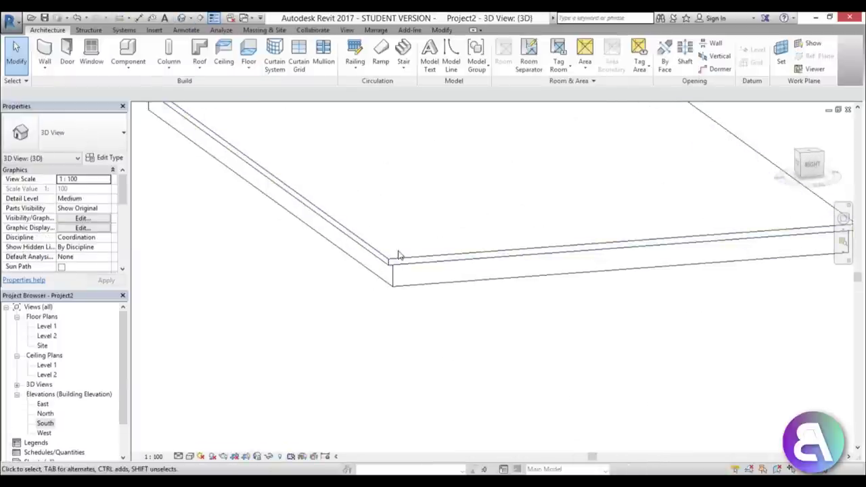
{"action": "scroll", "coordinate": [399, 256], "scroll_direction": "down", "scroll_amount": 5}
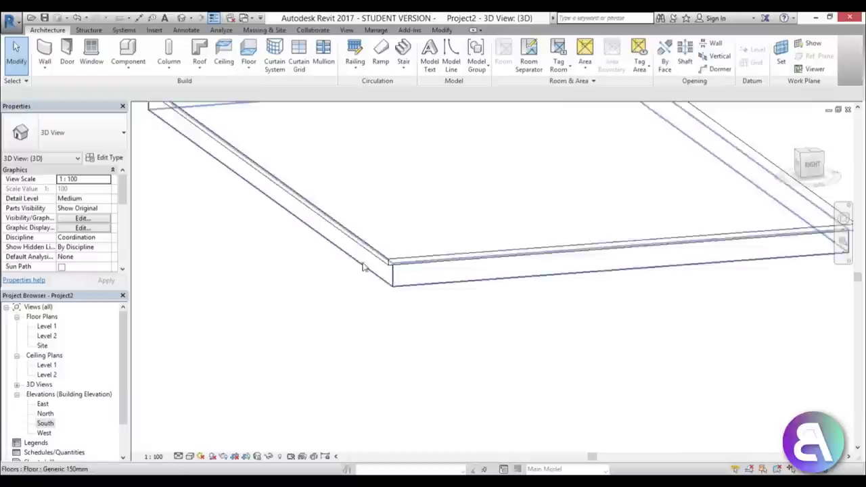
{"action": "middle_click_drag", "start_coordinate": [359, 282], "coordinate": [307, 300], "text": "shift"}
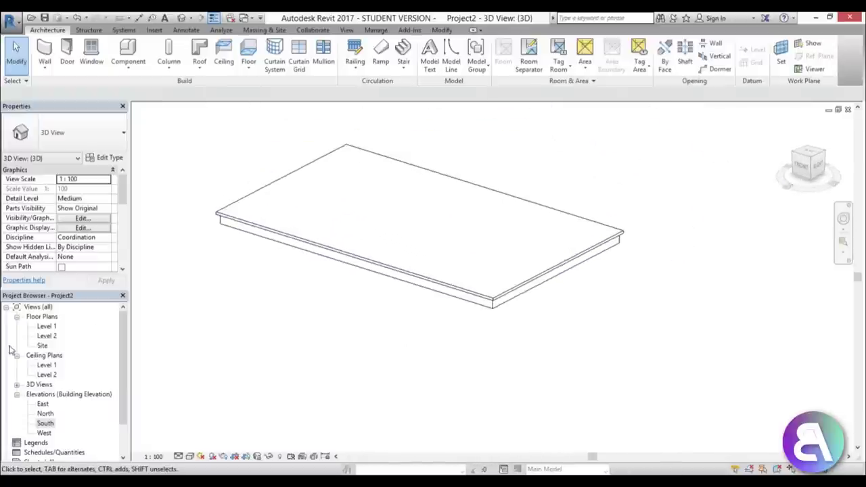
Step: Open the Level 1 floor plan and set its detail level to Fine
{"action": "double_click", "coordinate": [47, 326]}
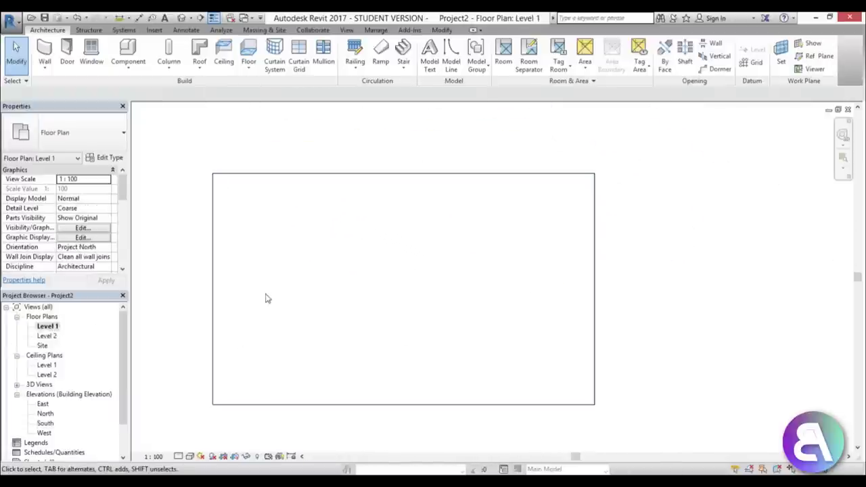
{"action": "left_click", "coordinate": [189, 456]}
{"action": "left_click", "coordinate": [178, 456]}
{"action": "left_click", "coordinate": [194, 443]}
{"action": "key", "text": "v"}
{"action": "key", "text": "g"}
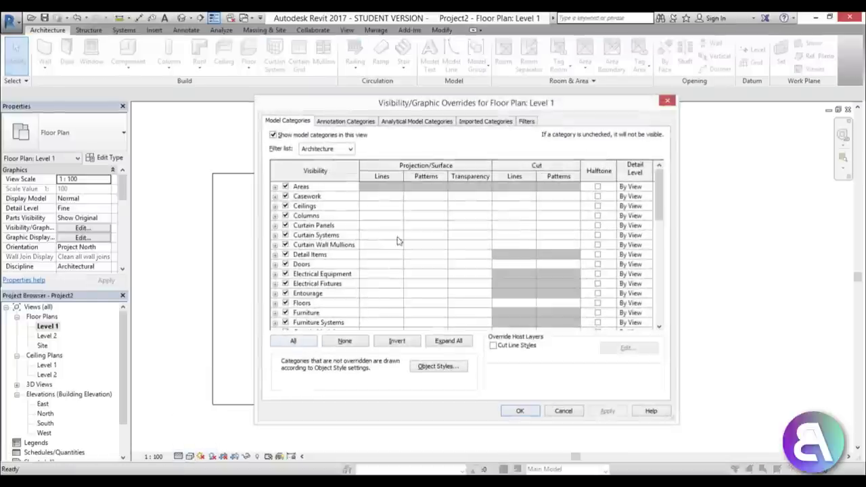
{"action": "key", "text": "Escape"}
Step: Set the bottom and view depth of the Level 1 plan's view range to Unlimited
{"action": "key", "text": "v"}
{"action": "key", "text": "r"}
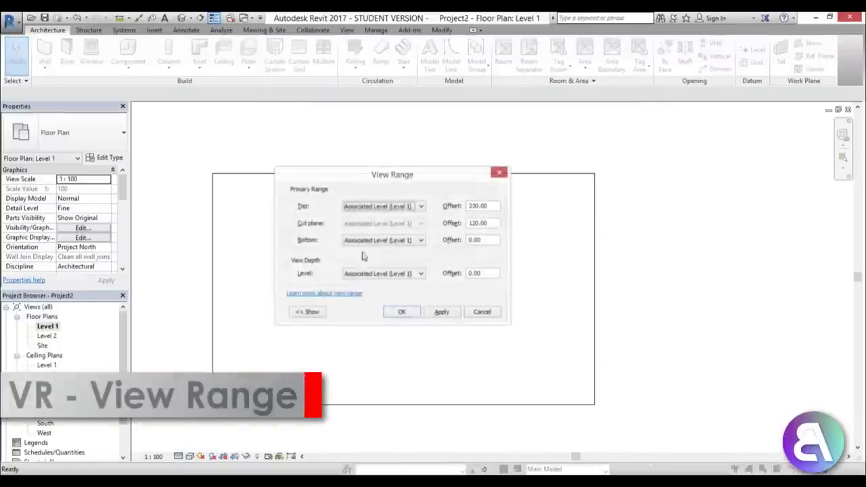
{"action": "left_click", "coordinate": [373, 255]}
{"action": "left_click", "coordinate": [377, 280]}
{"action": "left_click", "coordinate": [376, 288]}
{"action": "left_click", "coordinate": [375, 311]}
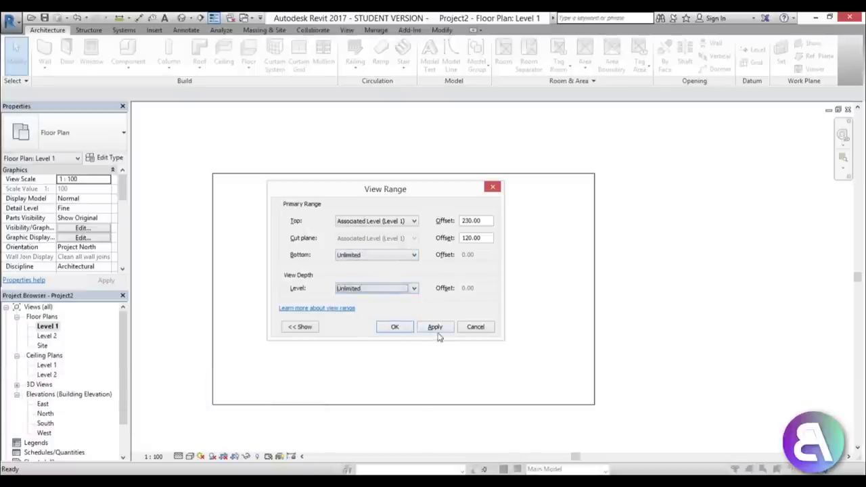
{"action": "left_click", "coordinate": [395, 328]}
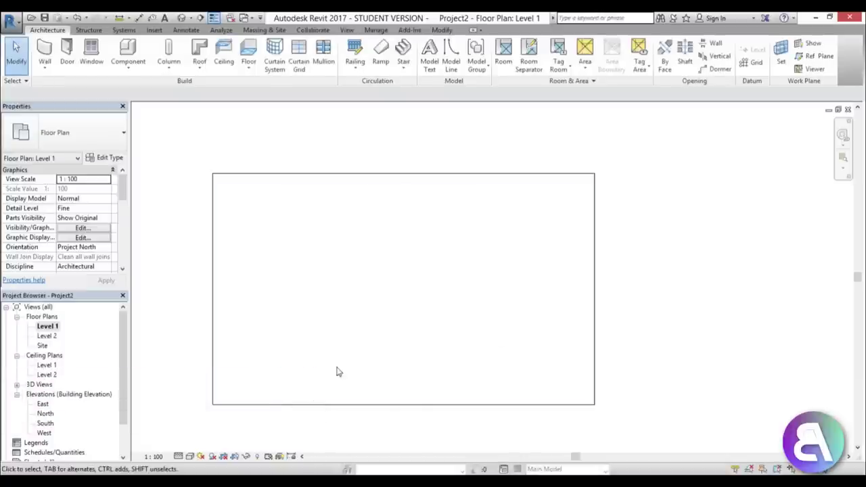
Step: Recheck the plan's view range, and set the visual style to Wireframe
{"action": "key", "text": "v"}
{"action": "key", "text": "r"}
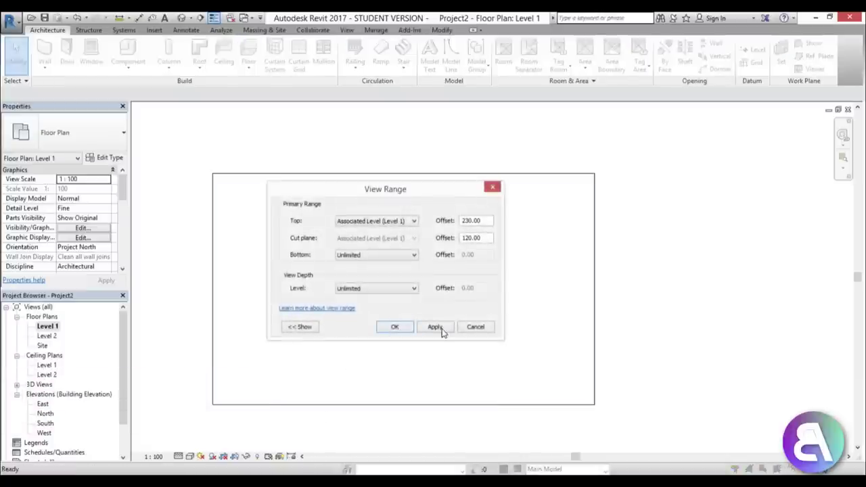
{"action": "left_click", "coordinate": [394, 326]}
{"action": "left_click", "coordinate": [191, 457]}
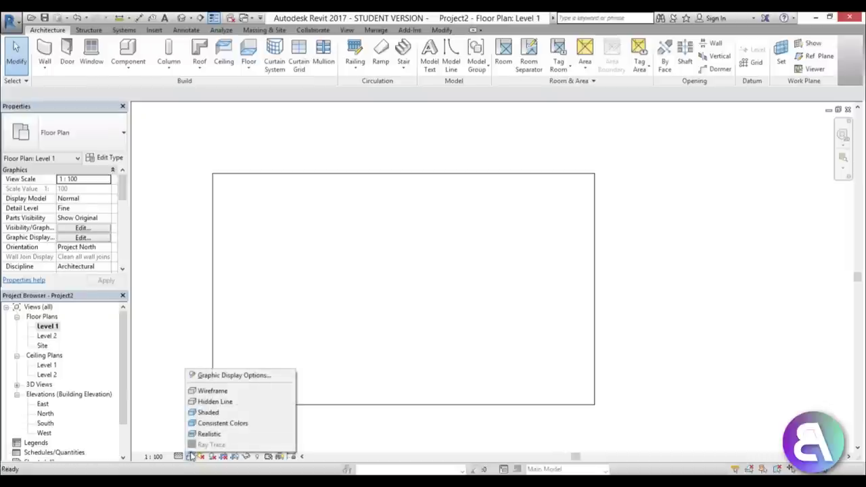
{"action": "left_click", "coordinate": [211, 391]}
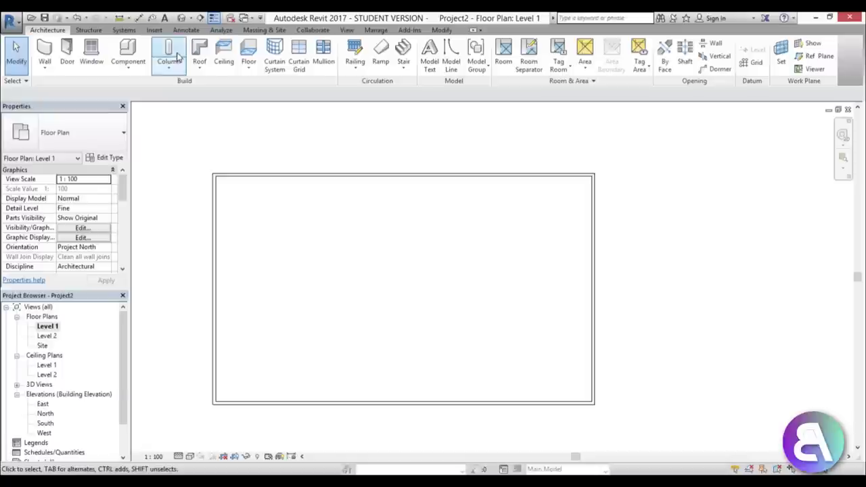
Step: Start a structural column and load the 114x114 type of M_Timber-Column from the US Metric Structural Columns Wood library
{"action": "left_click", "coordinate": [89, 30]}
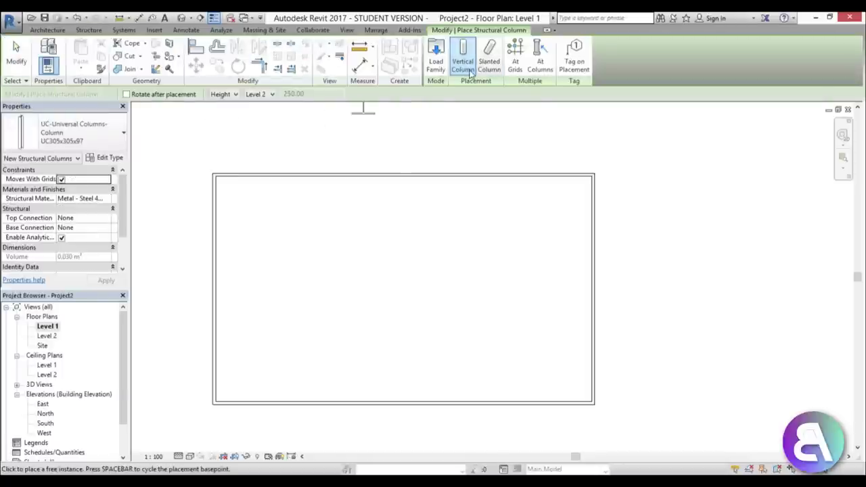
{"action": "left_click", "coordinate": [436, 65]}
{"action": "left_click", "coordinate": [536, 120]}
{"action": "double_click", "coordinate": [288, 167]}
{"action": "scroll", "coordinate": [350, 230], "scroll_direction": "down", "scroll_amount": 7}
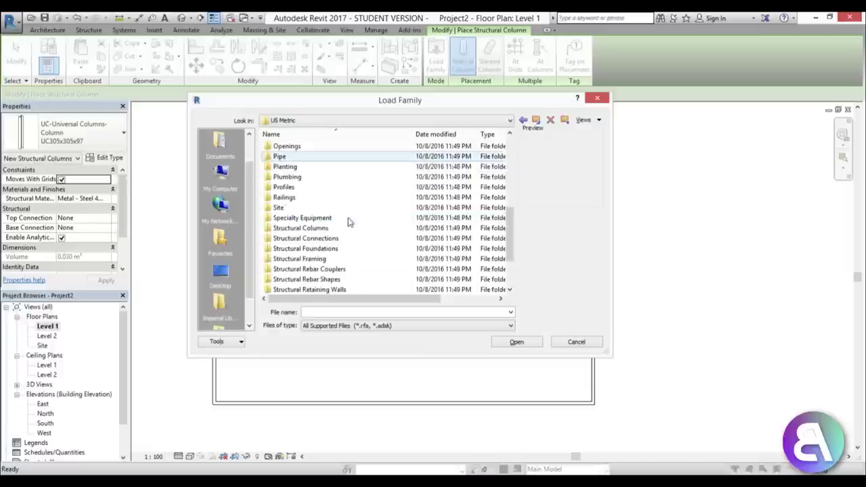
{"action": "scroll", "coordinate": [350, 221], "scroll_direction": "down", "scroll_amount": 2}
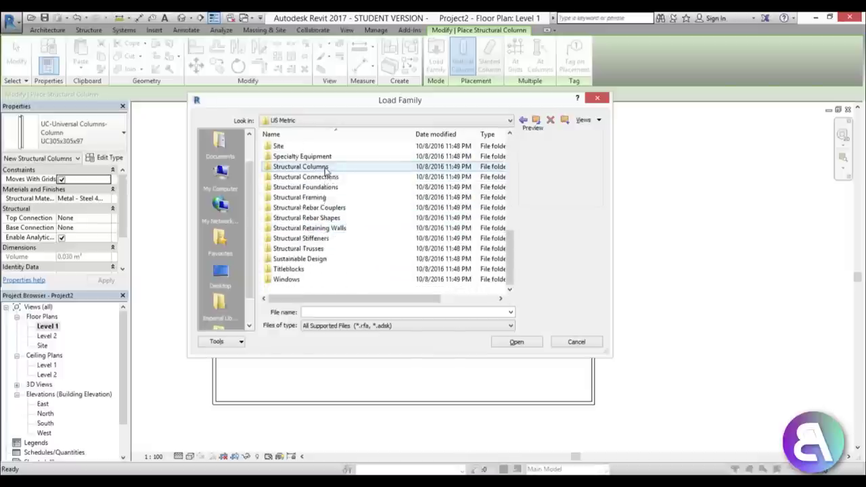
{"action": "double_click", "coordinate": [324, 167]}
{"action": "double_click", "coordinate": [293, 187]}
{"action": "left_click", "coordinate": [294, 188]}
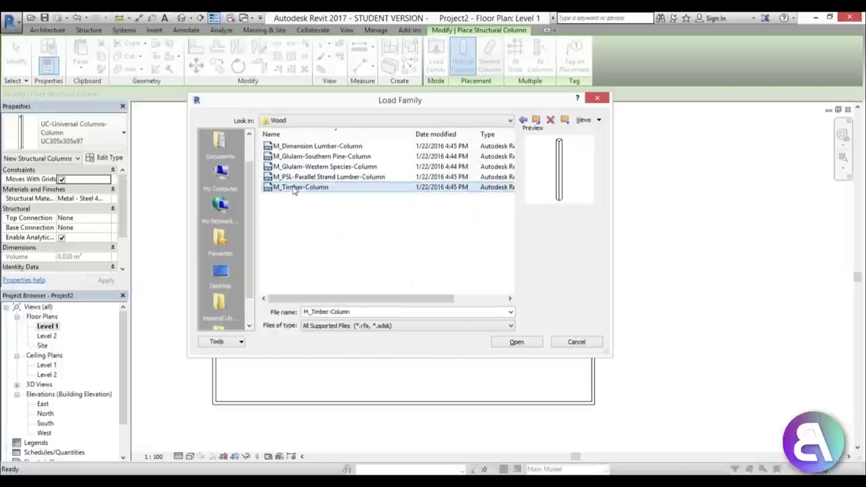
{"action": "double_click", "coordinate": [293, 189]}
{"action": "left_click", "coordinate": [344, 226]}
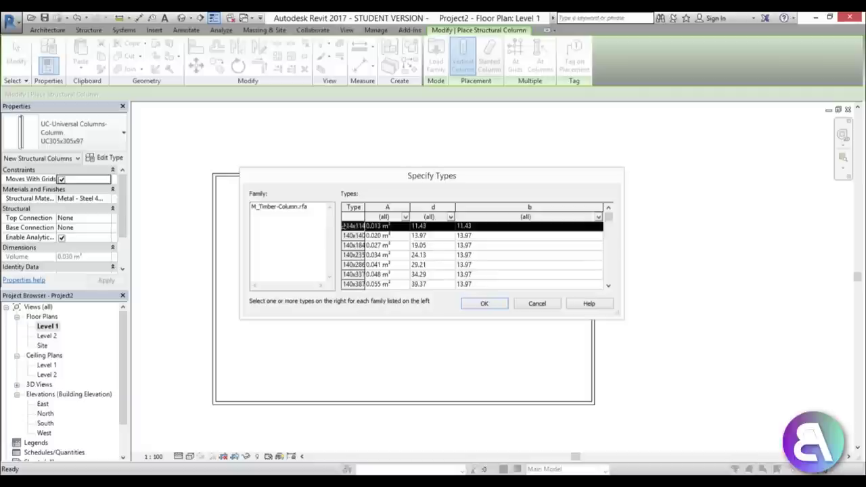
{"action": "left_click", "coordinate": [504, 307]}
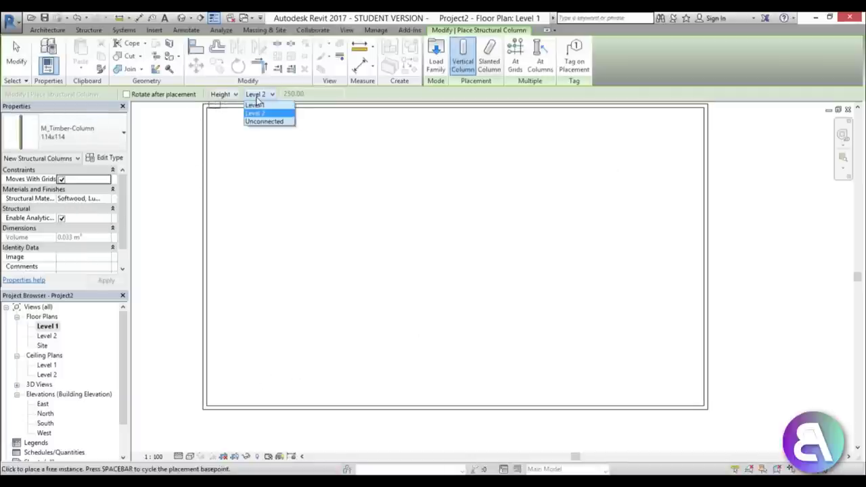
Step: Place a vertical 114x114 timber column reaching up to Level 2 just inside the floor's lower-left corner
{"action": "left_click", "coordinate": [199, 370]}
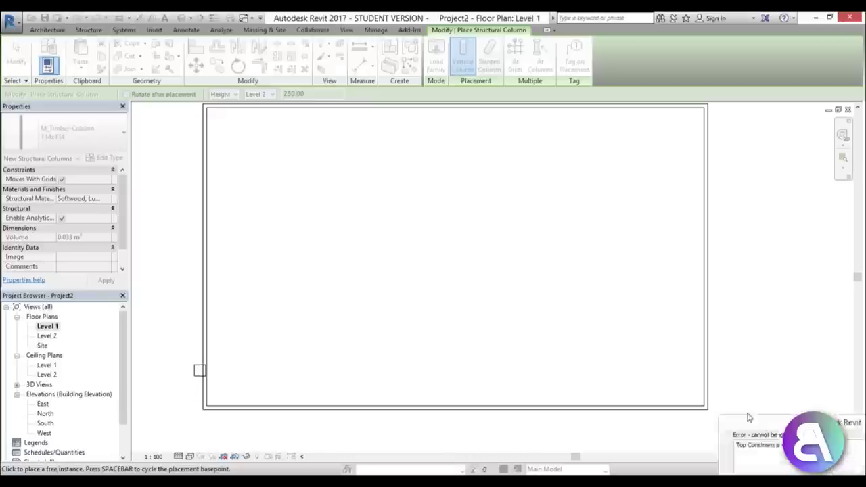
{"action": "left_click", "coordinate": [768, 430]}
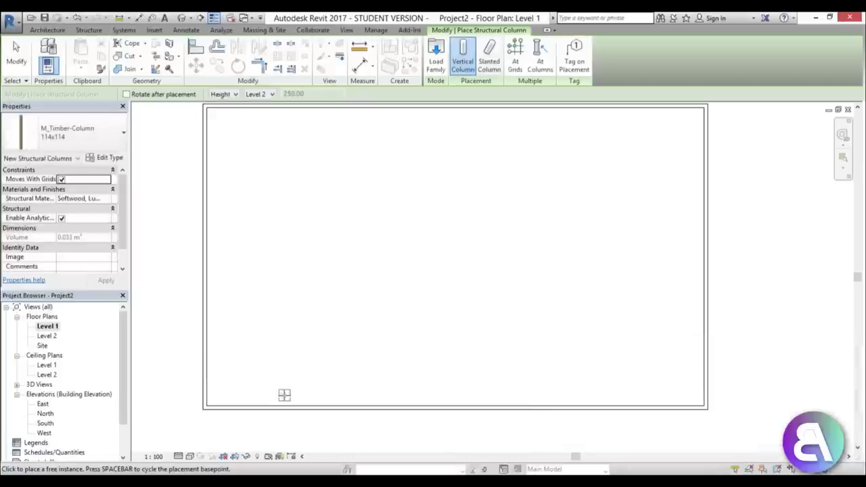
{"action": "scroll", "coordinate": [218, 395], "scroll_direction": "up", "scroll_amount": 2}
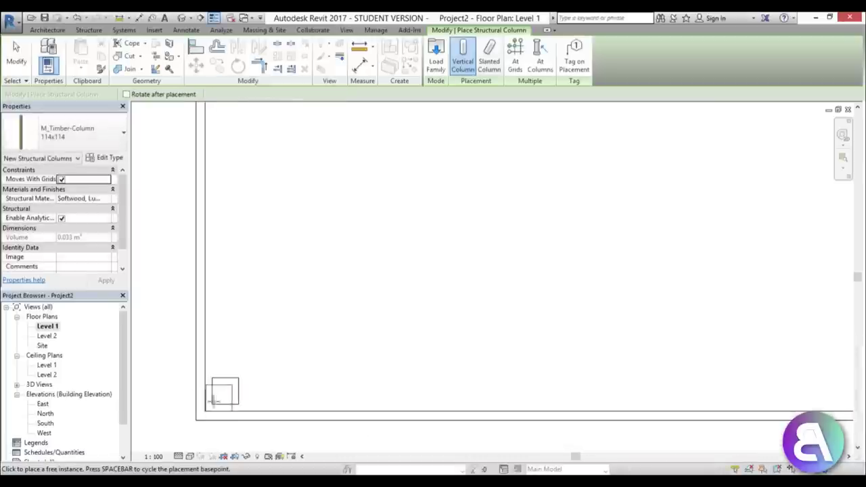
{"action": "key", "text": "Escape"}
{"action": "middle_click_drag", "start_coordinate": [332, 398], "coordinate": [343, 355]}
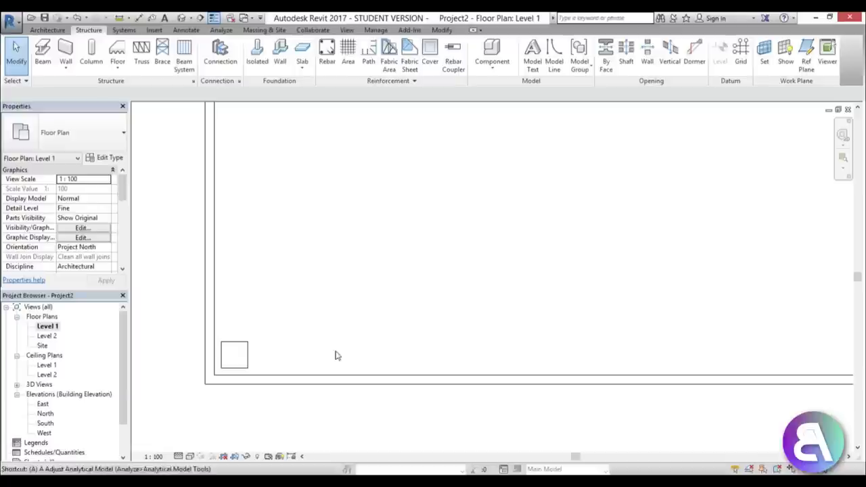
Step: Align the column's left and bottom faces with the lower floor's left and bottom edges
{"action": "key", "text": "a"}
{"action": "key", "text": "l"}
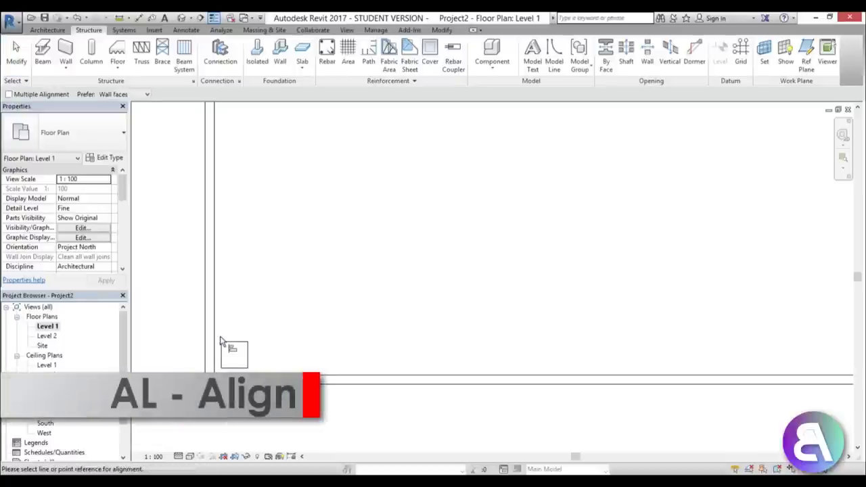
{"action": "left_click", "coordinate": [215, 333]}
{"action": "left_click", "coordinate": [221, 351]}
{"action": "left_click", "coordinate": [230, 374]}
{"action": "left_click", "coordinate": [233, 369]}
{"action": "key", "text": "Escape"}
Step: Copy the lower-left corner column three times along the floor's lower edge, with the first two spacings about 156 and 198 cm
{"action": "left_click", "coordinate": [242, 361]}
{"action": "scroll", "coordinate": [270, 323], "scroll_direction": "down", "scroll_amount": 5}
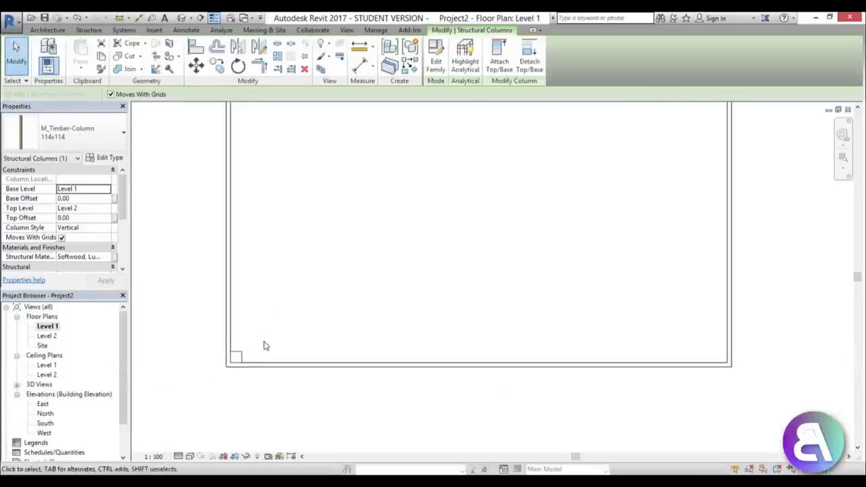
{"action": "middle_click_drag", "start_coordinate": [254, 324], "coordinate": [246, 331]}
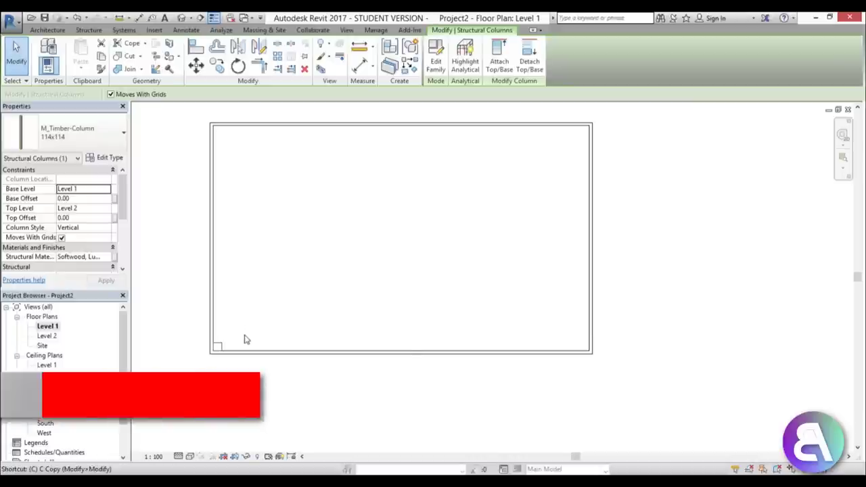
{"action": "key", "text": "o"}
{"action": "scroll", "coordinate": [247, 342], "scroll_direction": "up", "scroll_amount": 3}
{"action": "left_click", "coordinate": [217, 347]}
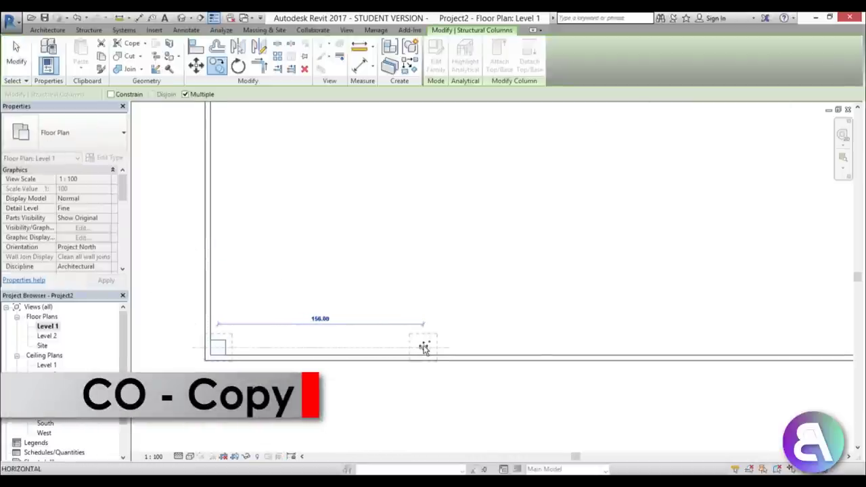
{"action": "scroll", "coordinate": [479, 347], "scroll_direction": "down", "scroll_amount": 3}
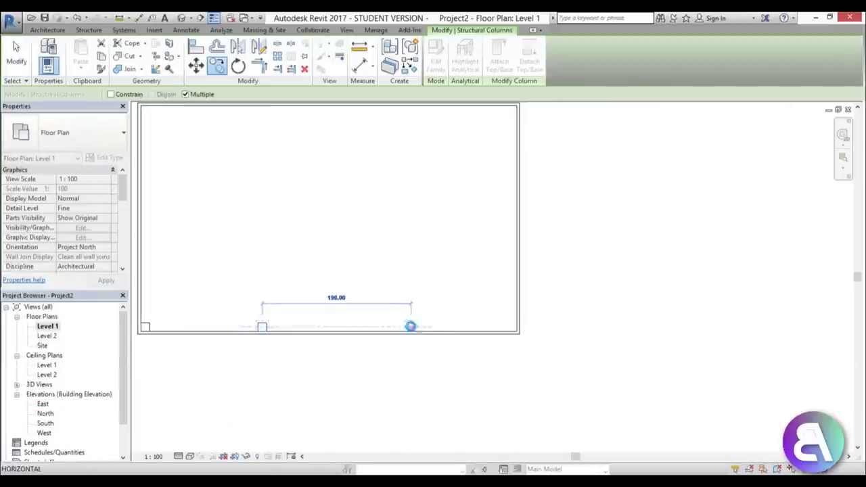
{"action": "left_click", "coordinate": [511, 325]}
{"action": "key", "text": "Escape"}
{"action": "key", "text": "Escape"}
Step: Align the last copied column's right face with the lower floor's right edge
{"action": "scroll", "coordinate": [526, 332], "scroll_direction": "up", "scroll_amount": 3}
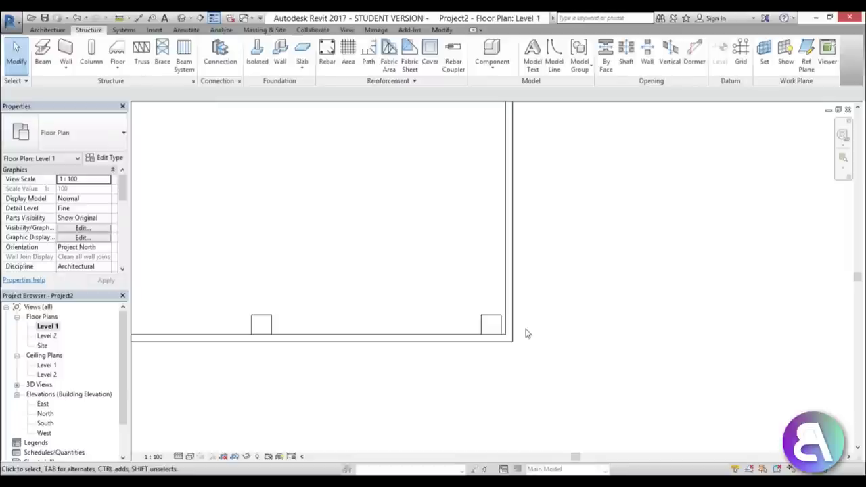
{"action": "key", "text": "l"}
{"action": "scroll", "coordinate": [521, 314], "scroll_direction": "down", "scroll_amount": 4}
{"action": "key", "text": "Escape"}
Step: Dimension the four lower-edge columns centre to centre in one string below the floor, and set their spacing to equal
{"action": "key", "text": "d"}
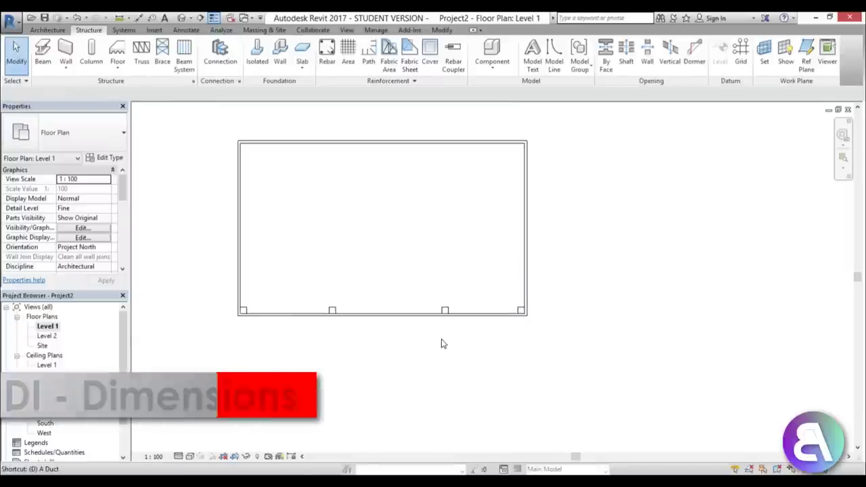
{"action": "key", "text": "i"}
{"action": "scroll", "coordinate": [294, 317], "scroll_direction": "up", "scroll_amount": 3}
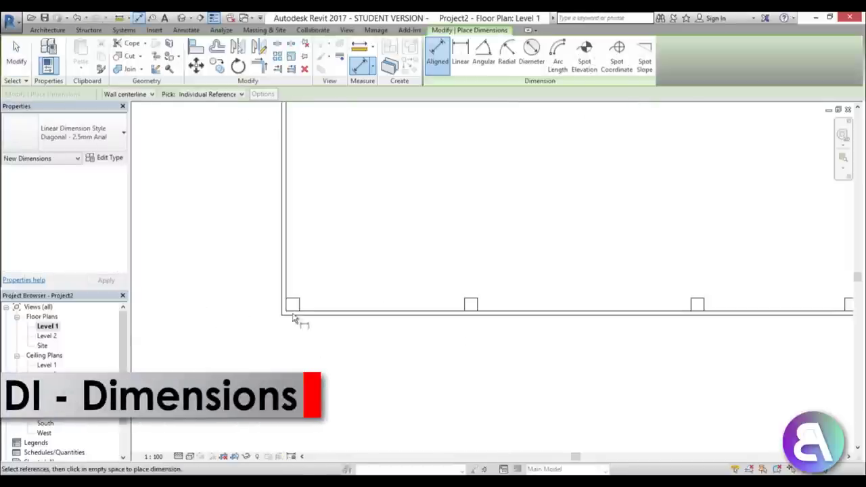
{"action": "left_click", "coordinate": [471, 309]}
{"action": "left_click", "coordinate": [697, 308]}
{"action": "middle_click_drag", "start_coordinate": [631, 349], "coordinate": [296, 323]}
{"action": "left_click", "coordinate": [518, 290]}
{"action": "scroll", "coordinate": [514, 293], "scroll_direction": "down", "scroll_amount": 4}
{"action": "left_click", "coordinate": [532, 345]}
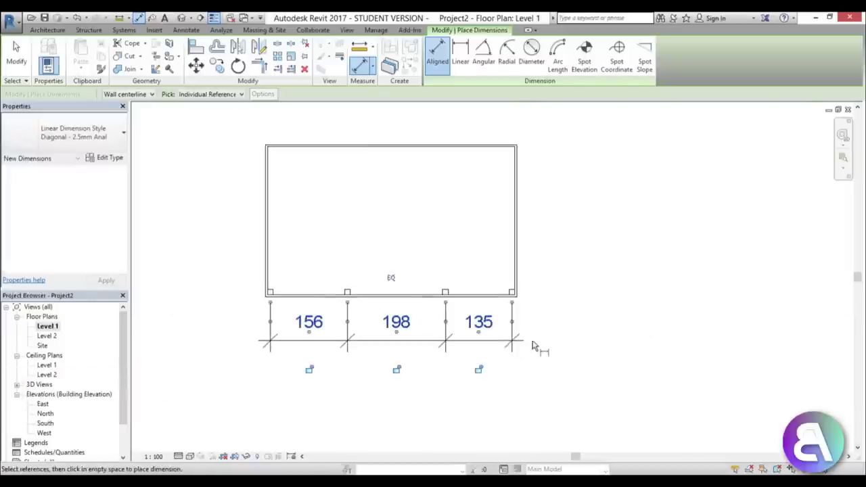
{"action": "left_click", "coordinate": [391, 278]}
Step: Delete the dimension string below the floor while leaving the columns' equality constraint in place
{"action": "key", "text": "Escape"}
{"action": "left_click", "coordinate": [350, 345]}
{"action": "key", "text": "Delete"}
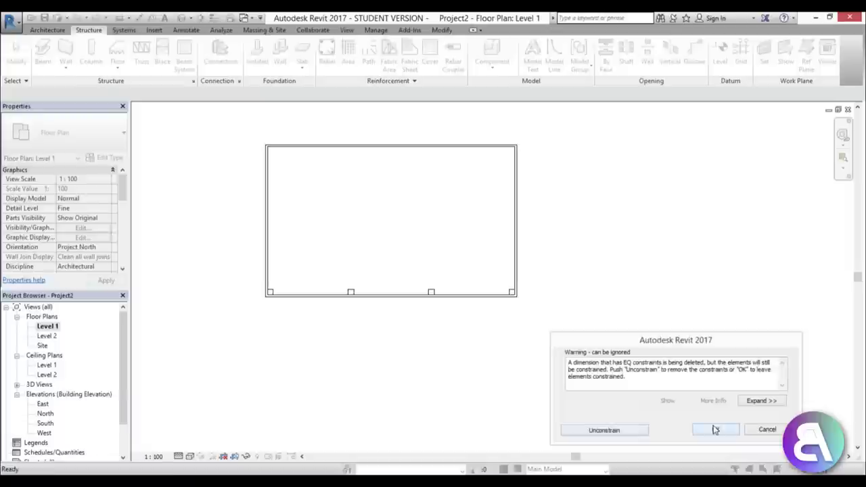
{"action": "left_click", "coordinate": [715, 430]}
Step: Copy the whole row of four lower columns up to the floor's upper edge, fitting them into the upper corners
{"action": "left_click_drag", "start_coordinate": [245, 284], "coordinate": [622, 342]}
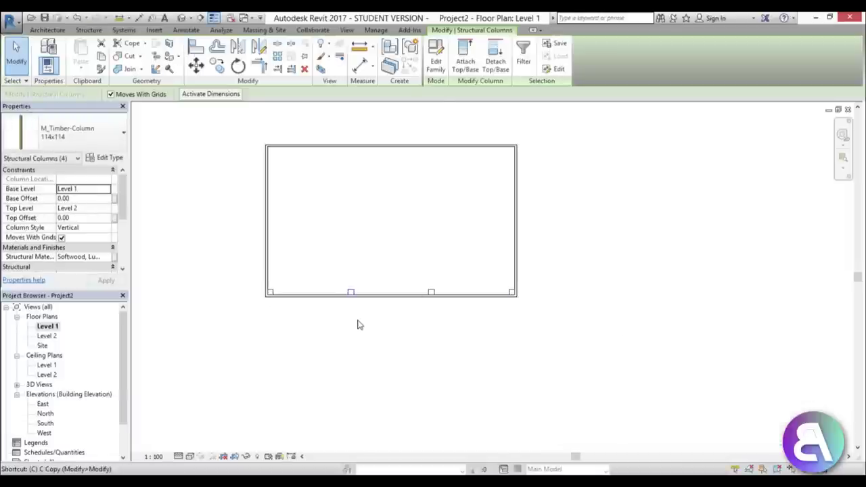
{"action": "key", "text": "c"}
{"action": "scroll", "coordinate": [281, 288], "scroll_direction": "up", "scroll_amount": 3}
{"action": "left_click", "coordinate": [261, 308]}
{"action": "scroll", "coordinate": [235, 286], "scroll_direction": "down", "scroll_amount": 2}
{"action": "scroll", "coordinate": [231, 203], "scroll_direction": "up", "scroll_amount": 5}
{"action": "left_click", "coordinate": [230, 209]}
{"action": "scroll", "coordinate": [232, 197], "scroll_direction": "down", "scroll_amount": 3}
{"action": "key", "text": "Escape"}
{"action": "key", "text": "Escape"}
Step: Place a matching 114x114 timber column on the floor's left edge, roughly midway between the two corner columns
{"action": "left_click", "coordinate": [230, 181]}
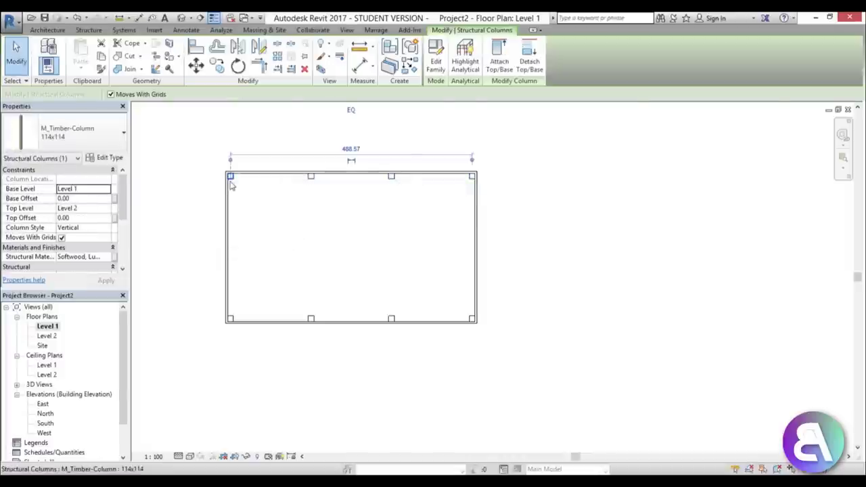
{"action": "key", "text": "c"}
{"action": "key", "text": "s"}
{"action": "scroll", "coordinate": [232, 228], "scroll_direction": "up", "scroll_amount": 4}
{"action": "scroll", "coordinate": [231, 267], "scroll_direction": "down", "scroll_amount": 2}
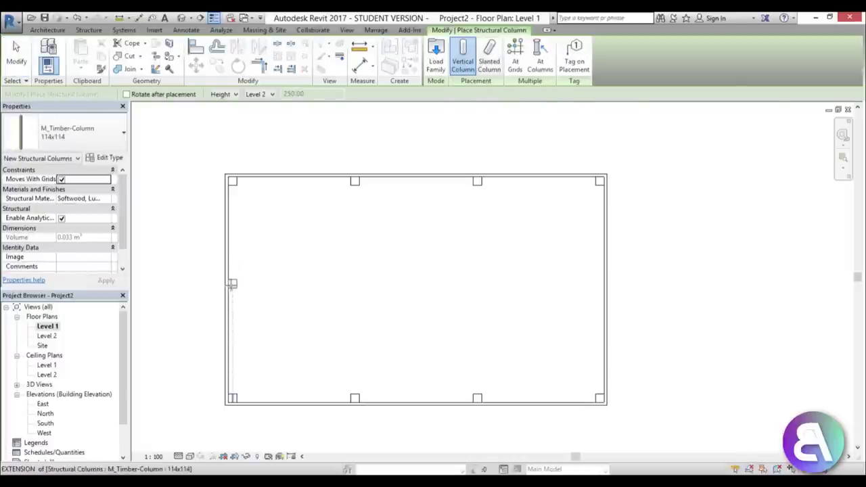
{"action": "key", "text": "Escape"}
{"action": "key", "text": "Escape"}
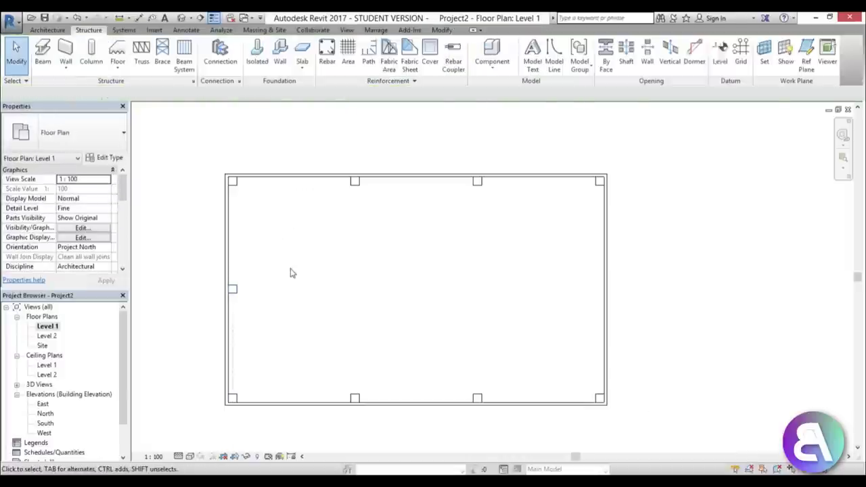
Step: Dimension the three left-edge columns centre to centre in one string beside the floor, and set their spacing to equal
{"action": "key", "text": "i"}
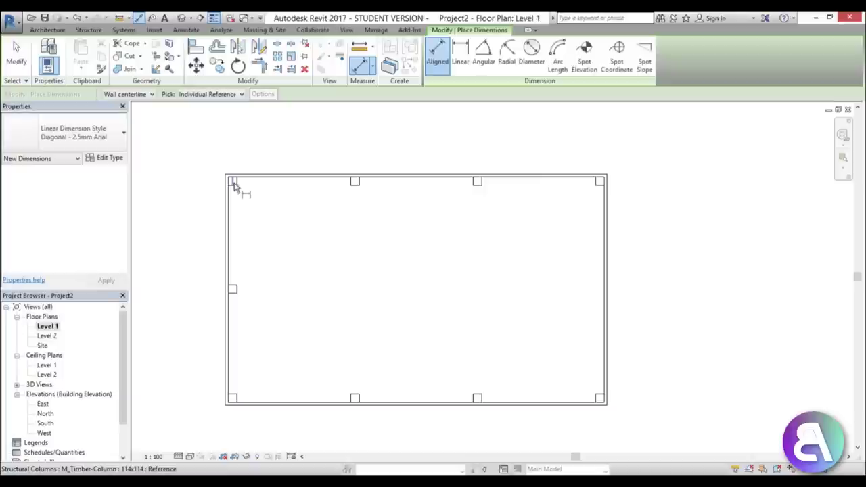
{"action": "left_click", "coordinate": [234, 183]}
{"action": "left_click", "coordinate": [232, 290]}
{"action": "left_click", "coordinate": [232, 401]}
{"action": "left_click", "coordinate": [188, 308]}
{"action": "scroll", "coordinate": [379, 323], "scroll_direction": "down", "scroll_amount": 1}
{"action": "middle_click_drag", "start_coordinate": [378, 323], "coordinate": [485, 320]}
{"action": "left_click", "coordinate": [268, 302]}
{"action": "key", "text": "Escape"}
{"action": "key", "text": "Escape"}
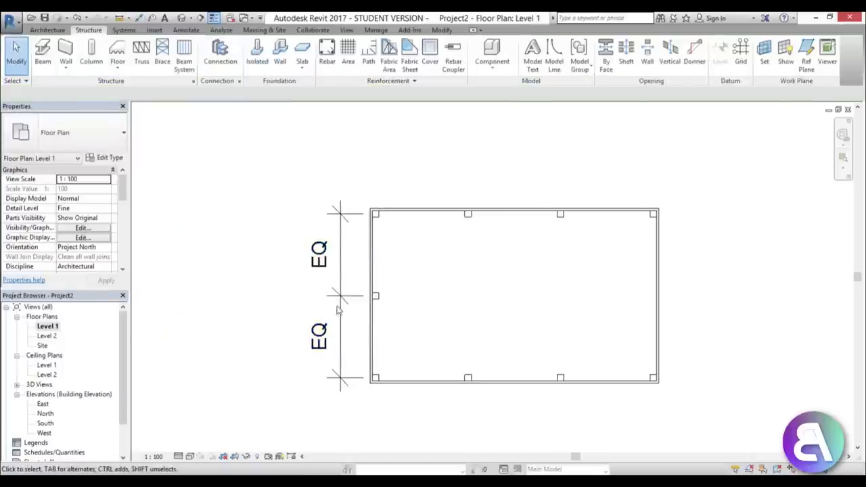
Step: Delete the dimension string beside the left-edge columns while leaving them constrained
{"action": "left_click", "coordinate": [340, 310]}
{"action": "key", "text": "Delete"}
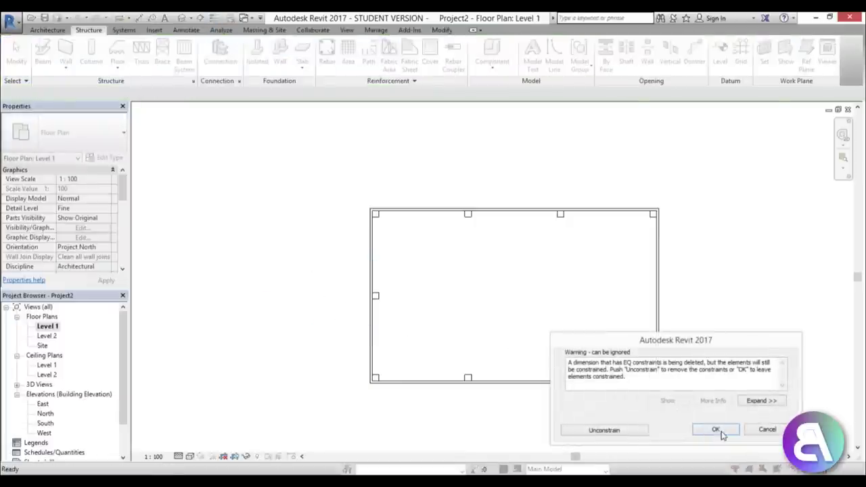
{"action": "left_click", "coordinate": [716, 430]}
Step: Copy the left edge's middle column straight across to the floor's right edge, and check the columns in the 3D view
{"action": "left_click", "coordinate": [374, 295]}
{"action": "key", "text": "m"}
{"action": "key", "text": "v"}
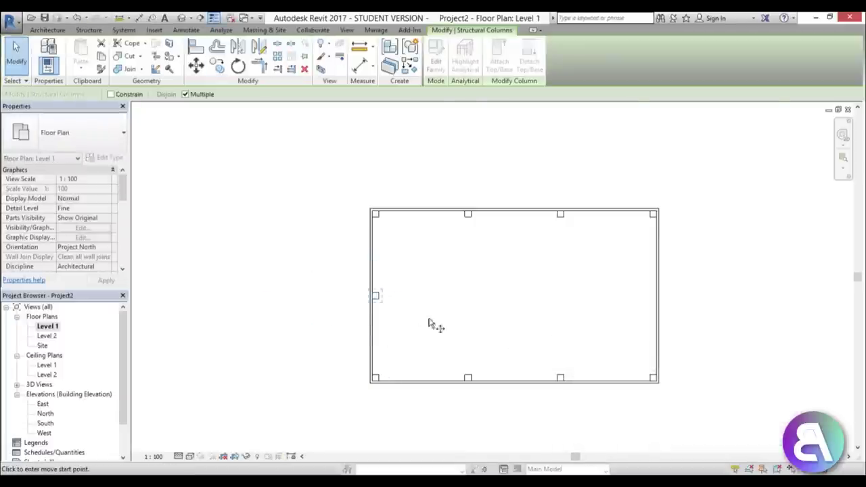
{"action": "left_click", "coordinate": [376, 296]}
{"action": "left_click", "coordinate": [653, 296]}
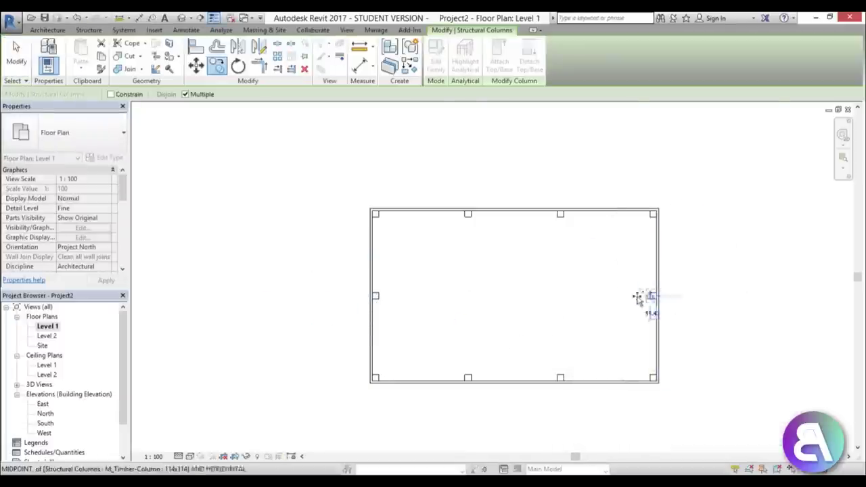
{"action": "left_click", "coordinate": [331, 153]}
{"action": "left_click", "coordinate": [164, 18]}
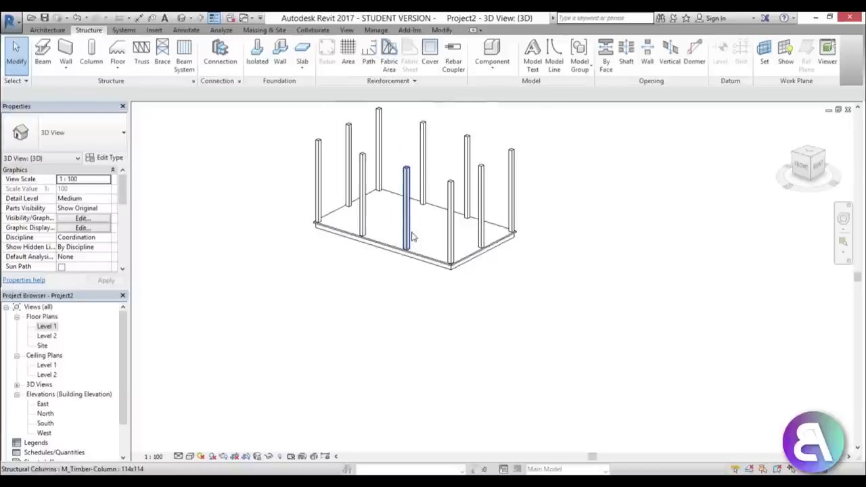
{"action": "middle_click_drag", "start_coordinate": [425, 280], "coordinate": [433, 315], "text": "shift"}
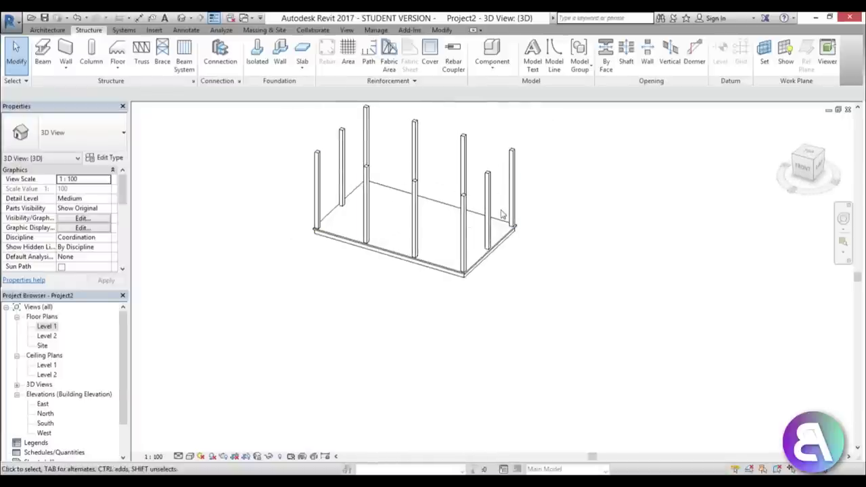
{"action": "middle_click_drag", "start_coordinate": [309, 318], "coordinate": [302, 349]}
Step: Open the Level 2 floor plan and set its detail level to Fine
{"action": "double_click", "coordinate": [47, 337]}
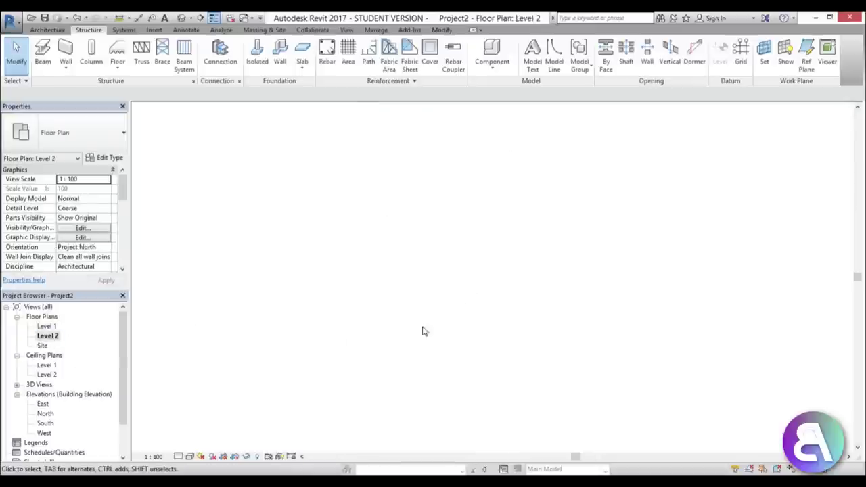
{"action": "scroll", "coordinate": [417, 275], "scroll_direction": "up", "scroll_amount": 4}
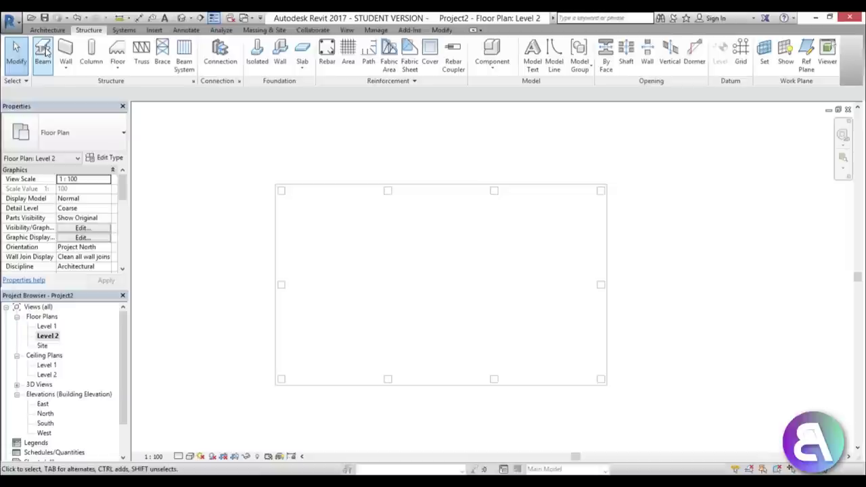
{"action": "left_click", "coordinate": [179, 456]}
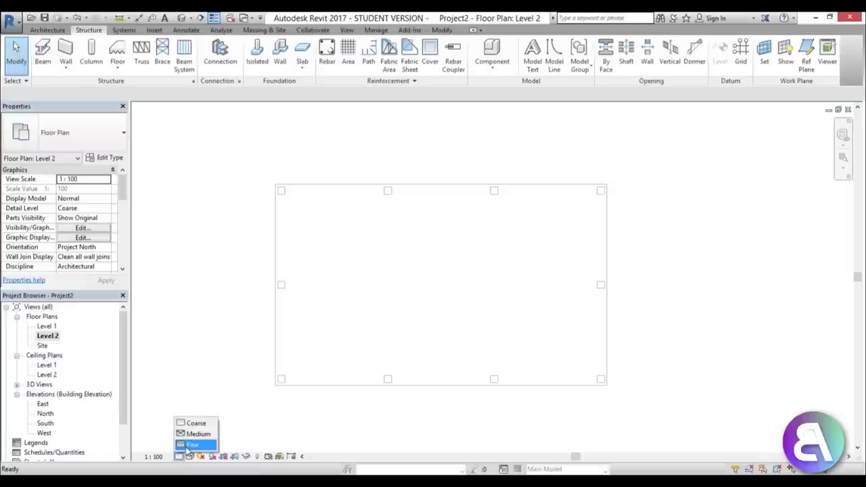
{"action": "left_click", "coordinate": [191, 444]}
Step: Start a beam and load the 114x114 type of M_Timber from the US Metric Structural Framing Wood library
{"action": "left_click", "coordinate": [43, 55]}
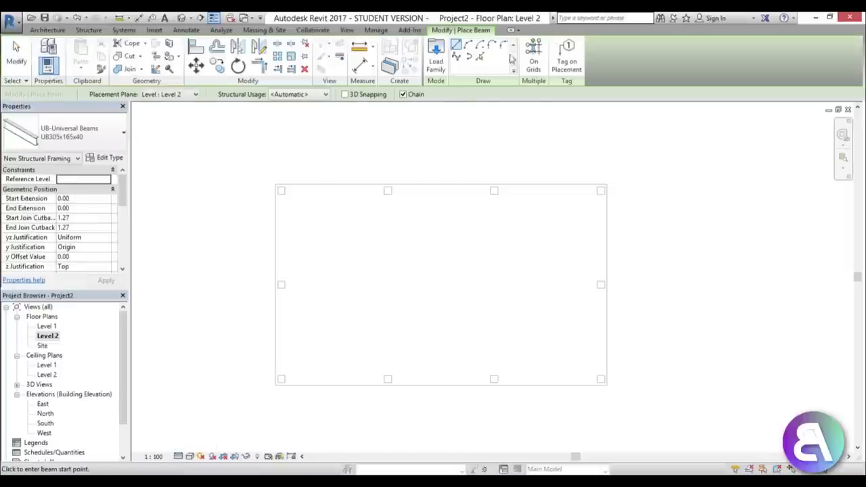
{"action": "left_click", "coordinate": [435, 59]}
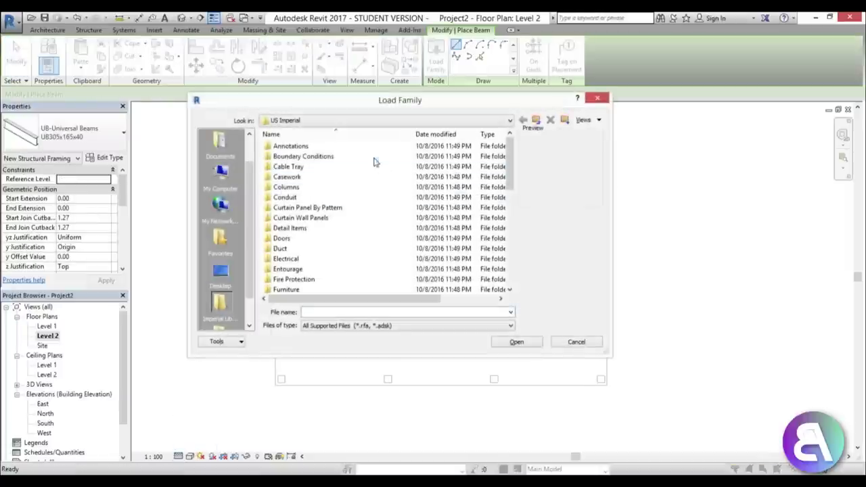
{"action": "left_click", "coordinate": [536, 120]}
{"action": "double_click", "coordinate": [293, 168]}
{"action": "scroll", "coordinate": [328, 217], "scroll_direction": "down", "scroll_amount": 4}
{"action": "scroll", "coordinate": [311, 230], "scroll_direction": "down", "scroll_amount": 4}
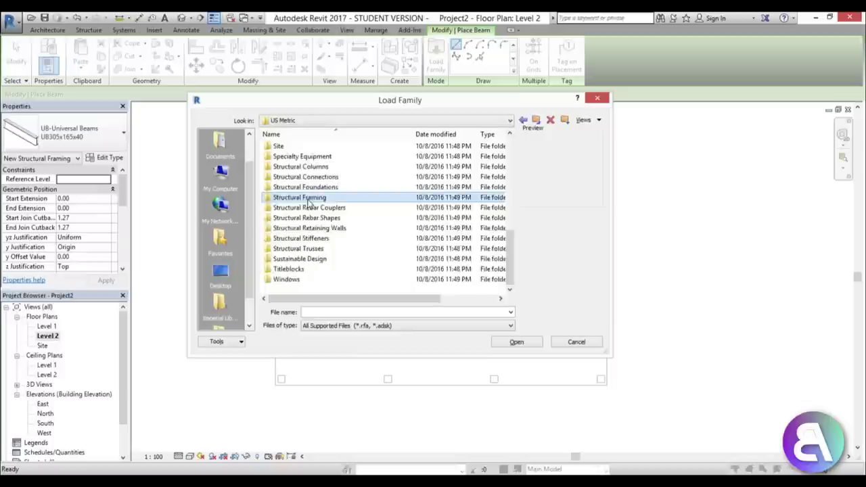
{"action": "double_click", "coordinate": [301, 196]}
{"action": "double_click", "coordinate": [295, 186]}
{"action": "double_click", "coordinate": [288, 196]}
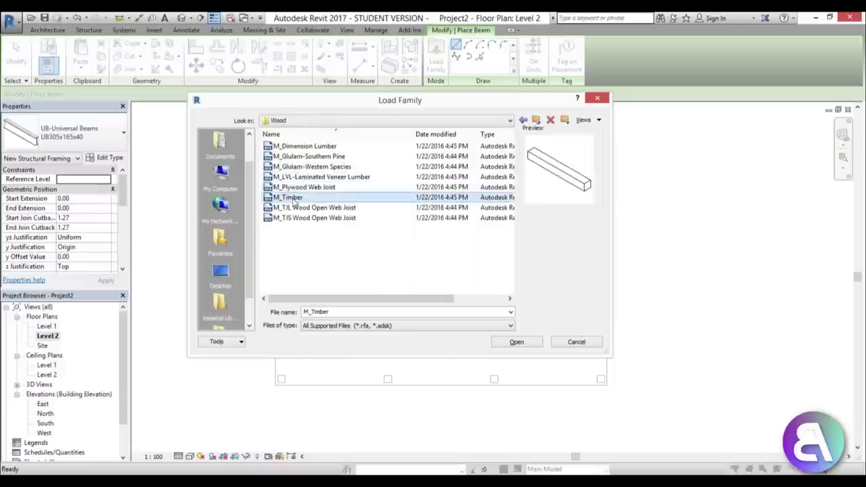
{"action": "left_click", "coordinate": [346, 228]}
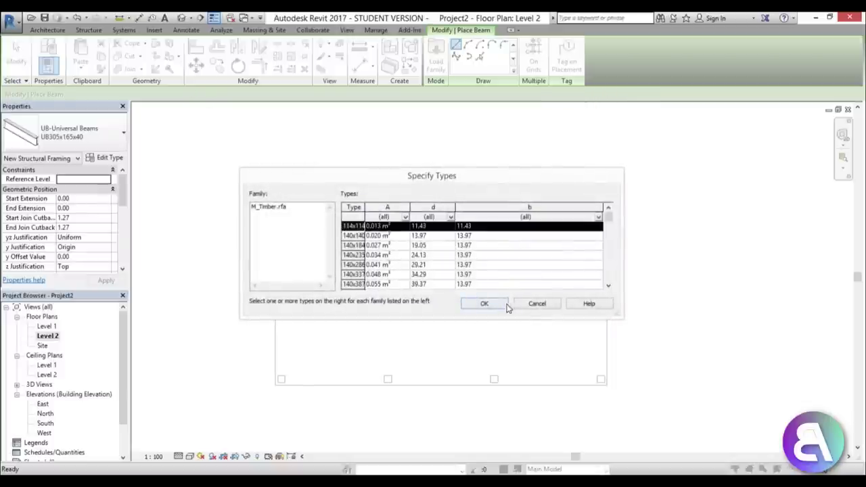
{"action": "left_click", "coordinate": [484, 303]}
Step: Draw a closed chain of 114x114 timber beams on Level 2 through the centres of the four corner columns
{"action": "scroll", "coordinate": [281, 193], "scroll_direction": "up", "scroll_amount": 4}
{"action": "scroll", "coordinate": [283, 201], "scroll_direction": "down", "scroll_amount": 3}
{"action": "left_click", "coordinate": [653, 202]}
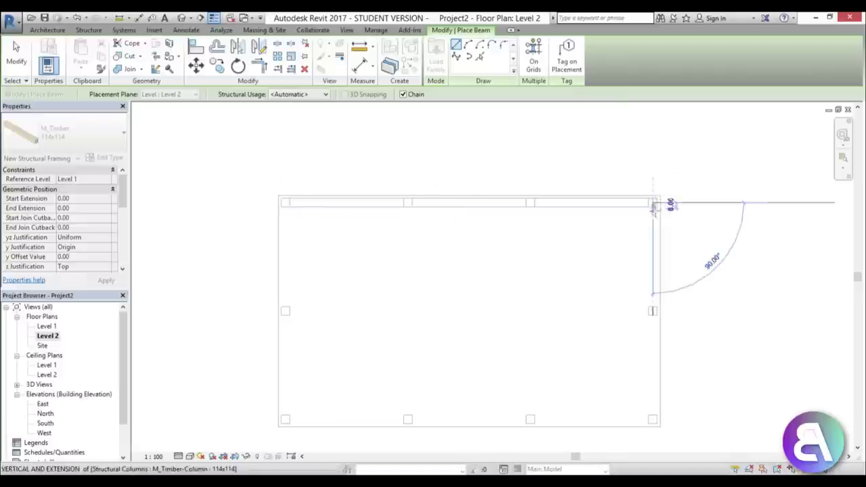
{"action": "left_click", "coordinate": [651, 420]}
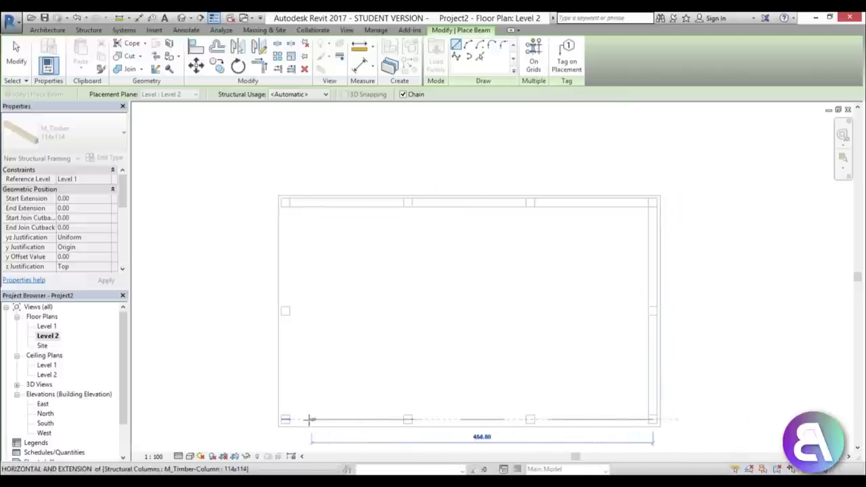
{"action": "left_click", "coordinate": [285, 419]}
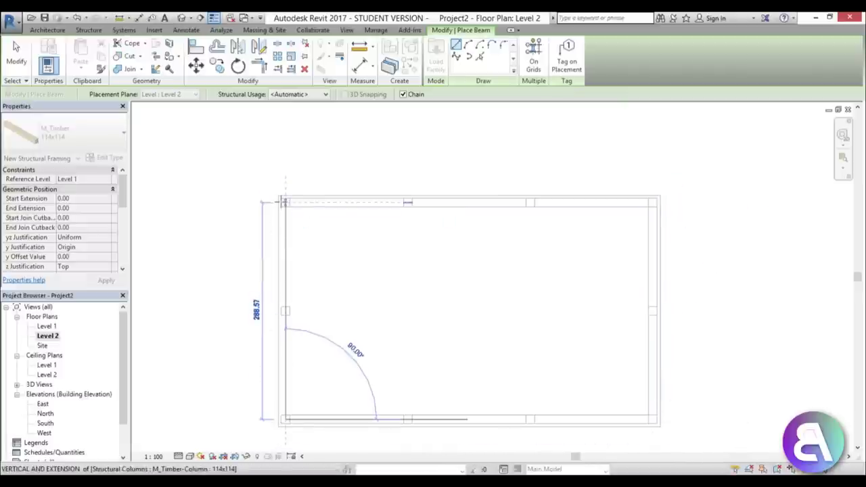
{"action": "left_click", "coordinate": [284, 202]}
Step: Examine the beam ring and its connections to the columns in the 3D view
{"action": "left_click", "coordinate": [181, 18]}
{"action": "middle_click_drag", "start_coordinate": [425, 338], "coordinate": [402, 302], "text": "shift"}
{"action": "scroll", "coordinate": [265, 155], "scroll_direction": "up", "scroll_amount": 3}
{"action": "key", "text": "Escape"}
{"action": "key", "text": "Escape"}
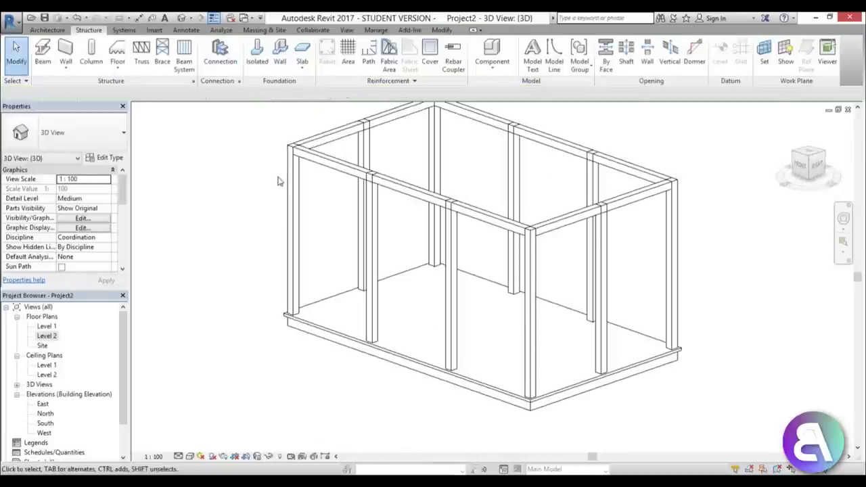
{"action": "scroll", "coordinate": [300, 176], "scroll_direction": "up", "scroll_amount": 3}
{"action": "middle_click_drag", "start_coordinate": [305, 176], "coordinate": [300, 194], "text": "shift"}
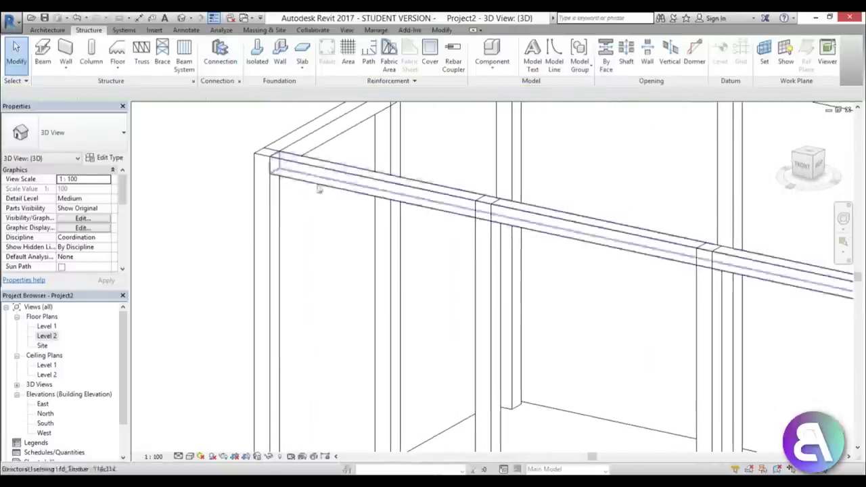
{"action": "scroll", "coordinate": [305, 189], "scroll_direction": "down", "scroll_amount": 8}
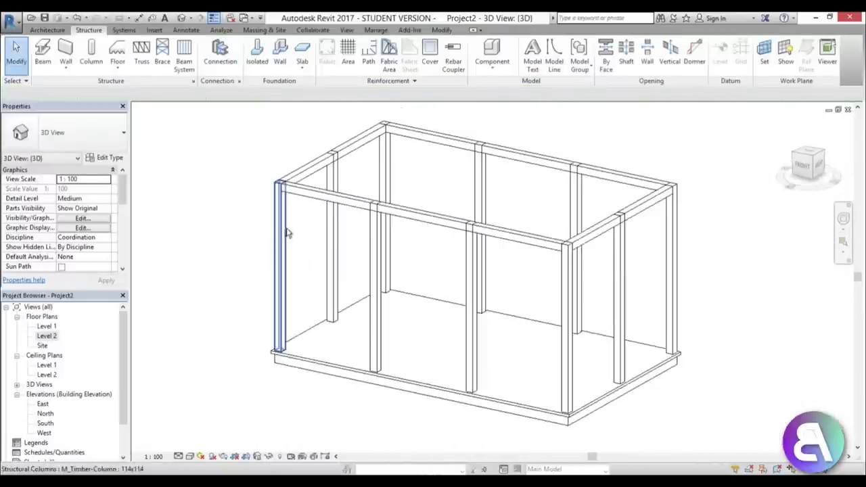
Step: Open the South elevation and set its detail level to Fine
{"action": "double_click", "coordinate": [45, 423]}
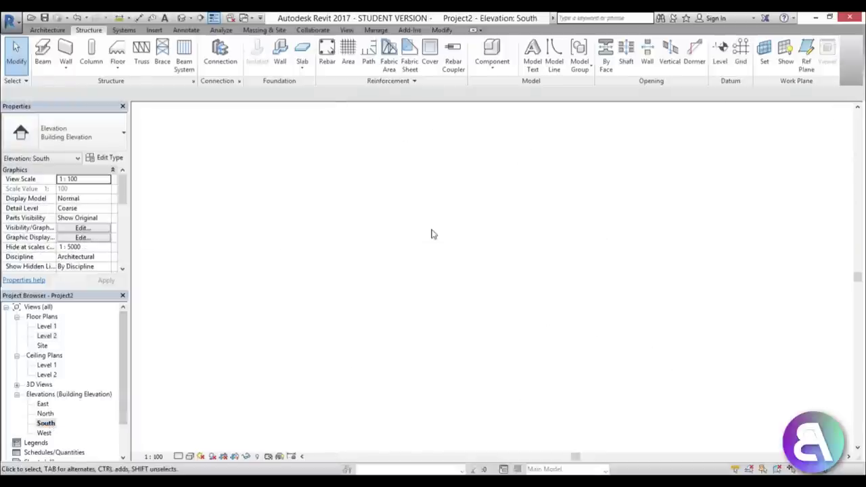
{"action": "scroll", "coordinate": [376, 304], "scroll_direction": "down", "scroll_amount": 2}
{"action": "scroll", "coordinate": [376, 304], "scroll_direction": "up", "scroll_amount": 3}
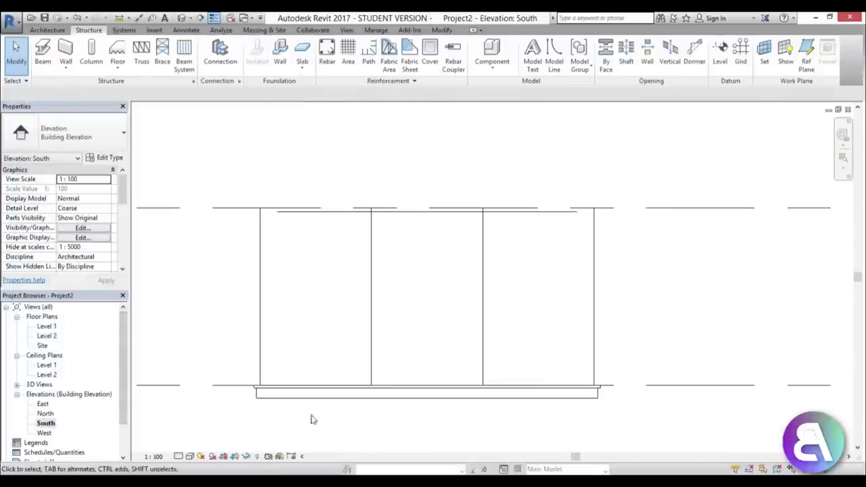
{"action": "left_click", "coordinate": [179, 457]}
{"action": "left_click", "coordinate": [190, 444]}
{"action": "scroll", "coordinate": [291, 233], "scroll_direction": "up", "scroll_amount": 4}
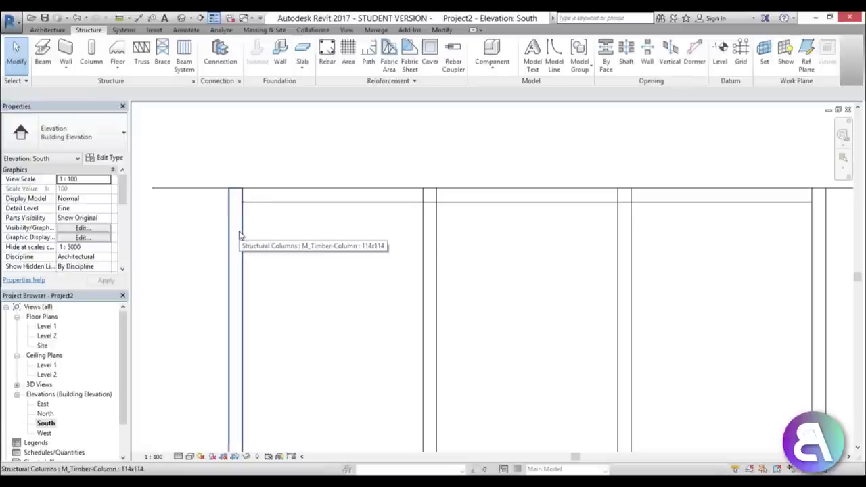
Step: Start an in-place Structural Framing component named Structural Framing 1
{"action": "left_click", "coordinate": [48, 31]}
{"action": "left_click", "coordinate": [129, 64]}
{"action": "left_click", "coordinate": [143, 111]}
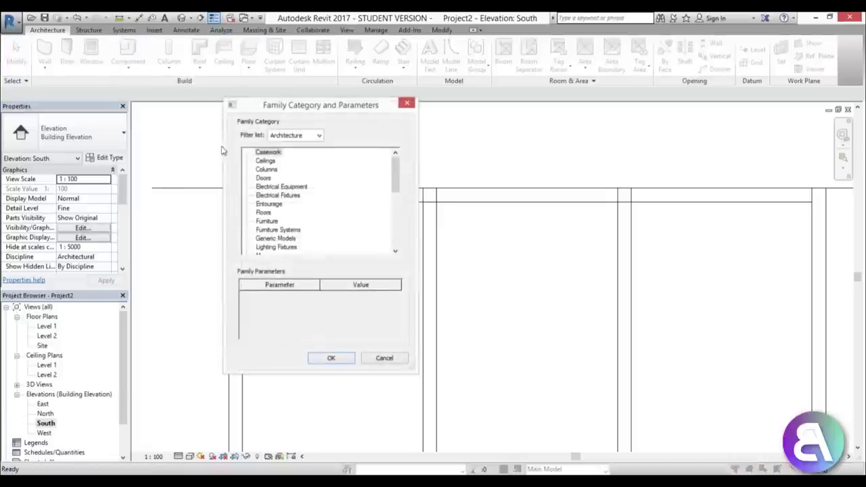
{"action": "left_click_drag", "start_coordinate": [396, 186], "coordinate": [396, 238]}
{"action": "left_click", "coordinate": [331, 358]}
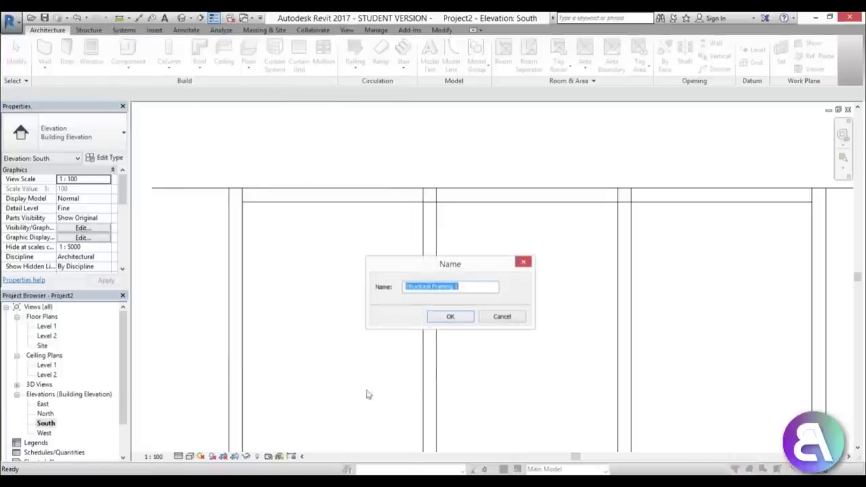
{"action": "left_click", "coordinate": [445, 326]}
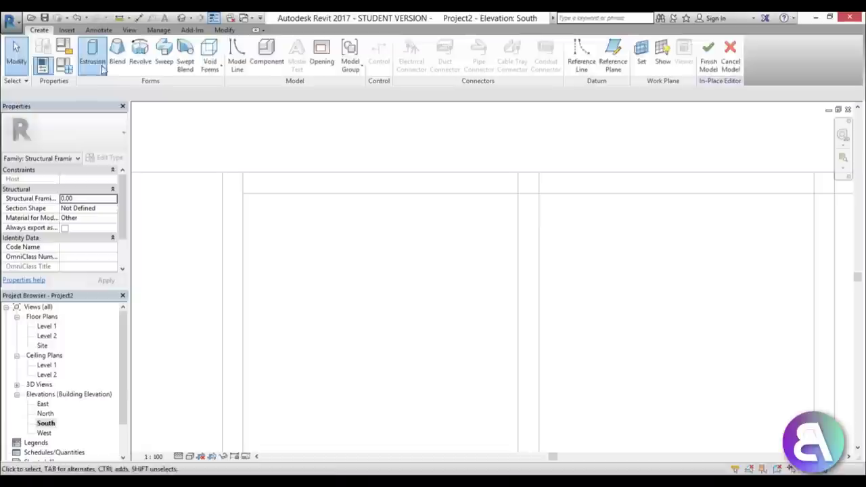
Step: Start an extrusion on the corner column's face and sketch a 45° line about 20.6 cm long from column edge to beam underside
{"action": "left_click", "coordinate": [93, 54]}
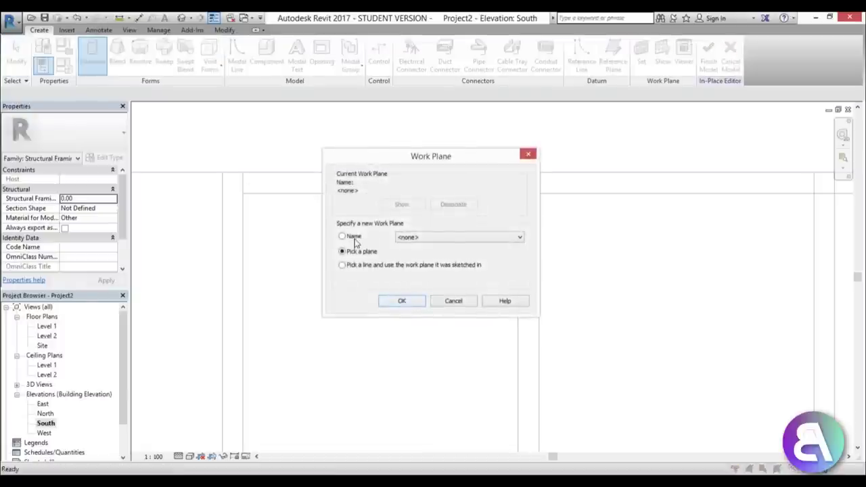
{"action": "left_click", "coordinate": [399, 301]}
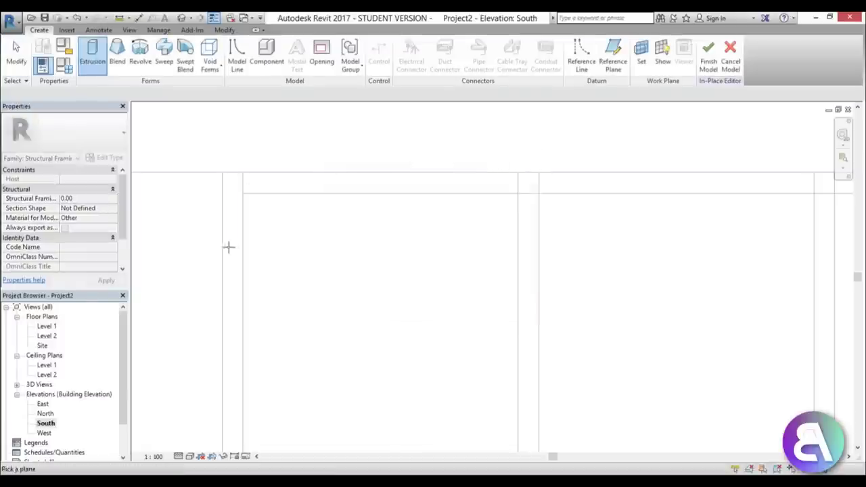
{"action": "left_click", "coordinate": [241, 252]}
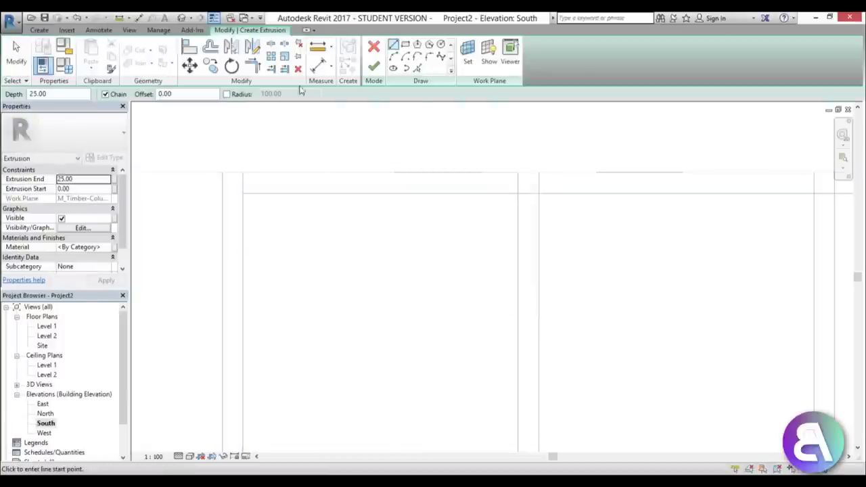
{"action": "scroll", "coordinate": [253, 236], "scroll_direction": "up", "scroll_amount": 2}
{"action": "left_click", "coordinate": [240, 213]}
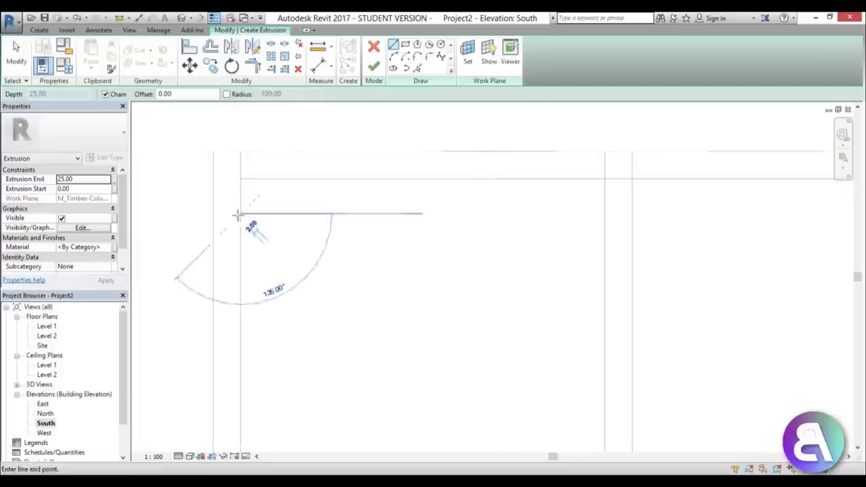
{"action": "left_click", "coordinate": [274, 179]}
{"action": "key", "text": "Escape"}
Step: Offset a parallel copy of the diagonal by 10 cm and extend its ends to the column edge and beam underside
{"action": "left_click", "coordinate": [417, 69]}
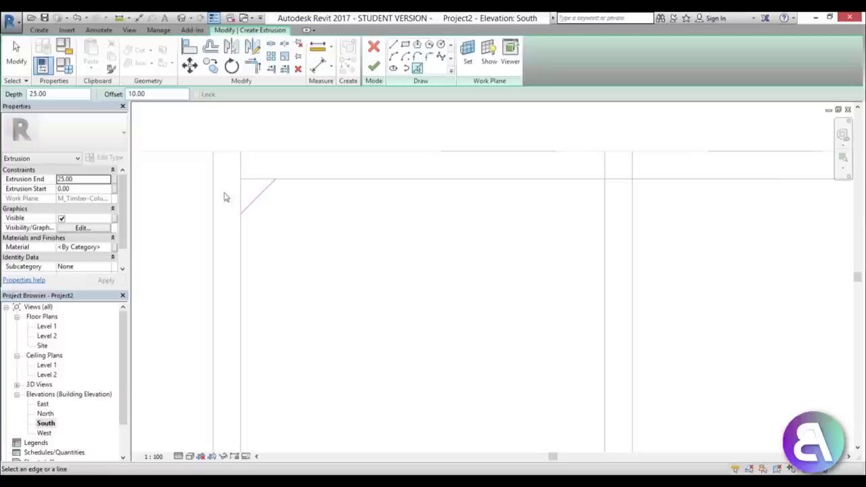
{"action": "scroll", "coordinate": [259, 200], "scroll_direction": "up", "scroll_amount": 2}
{"action": "key", "text": "Escape"}
{"action": "left_click", "coordinate": [270, 231]}
{"action": "left_click_drag", "start_coordinate": [258, 247], "coordinate": [232, 274]}
{"action": "left_click_drag", "start_coordinate": [310, 195], "coordinate": [336, 169]}
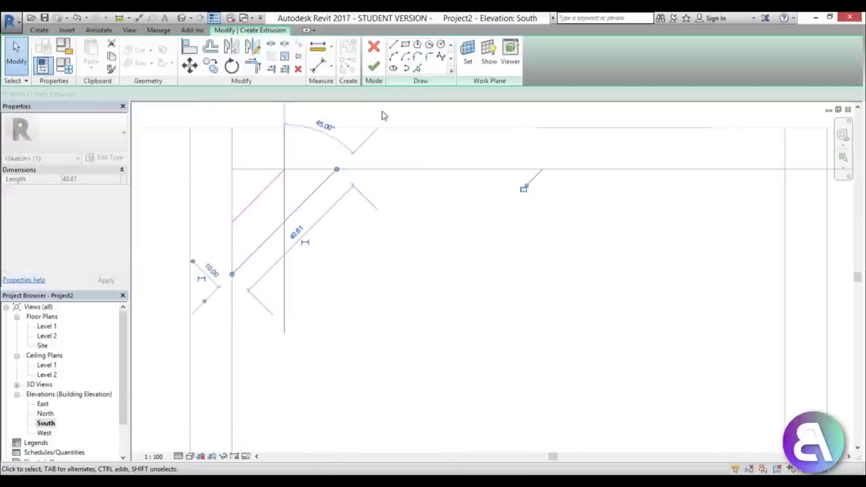
Step: Close the bracket outline with lines along the beam underside and column edge joining the two diagonals' ends
{"action": "left_click", "coordinate": [393, 44]}
{"action": "left_click", "coordinate": [285, 169]}
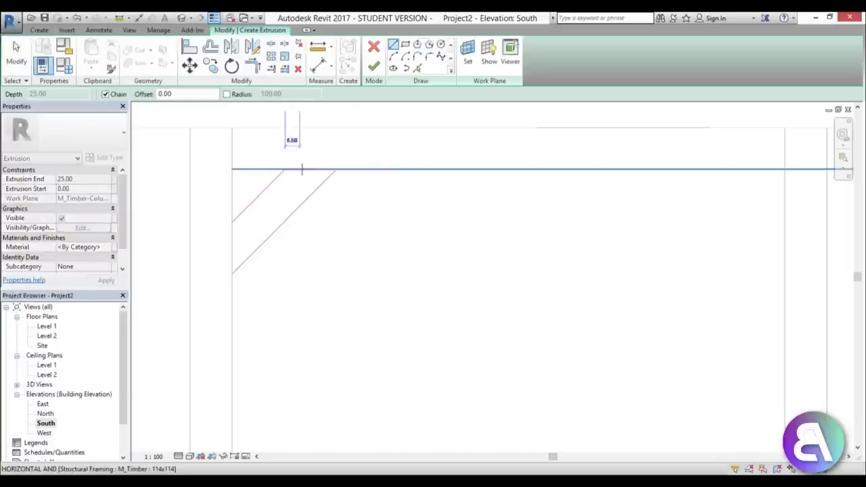
{"action": "left_click", "coordinate": [336, 169]}
{"action": "left_click", "coordinate": [232, 222]}
{"action": "left_click", "coordinate": [232, 273]}
Step: Draw two perpendicular helper lines from the inner diagonal's ends across to the outer diagonal
{"action": "scroll", "coordinate": [238, 222], "scroll_direction": "up", "scroll_amount": 2}
{"action": "left_click", "coordinate": [230, 221]}
{"action": "left_click", "coordinate": [228, 222]}
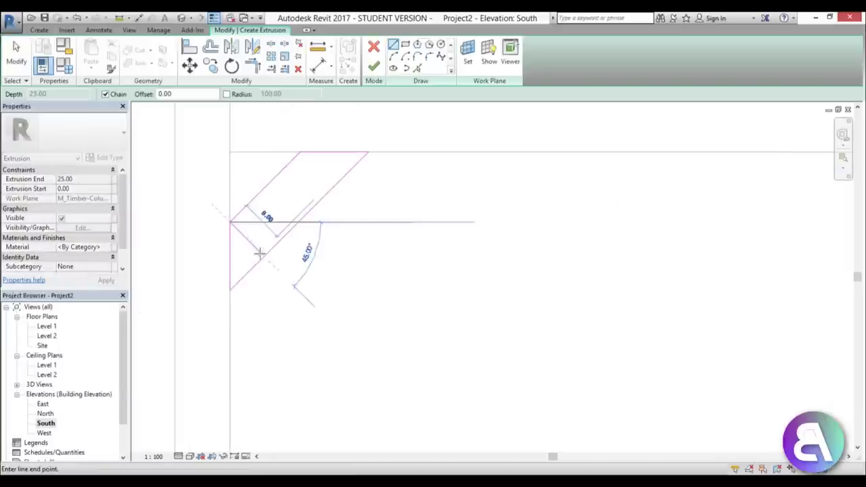
{"action": "left_click", "coordinate": [264, 255]}
{"action": "left_click", "coordinate": [301, 154]}
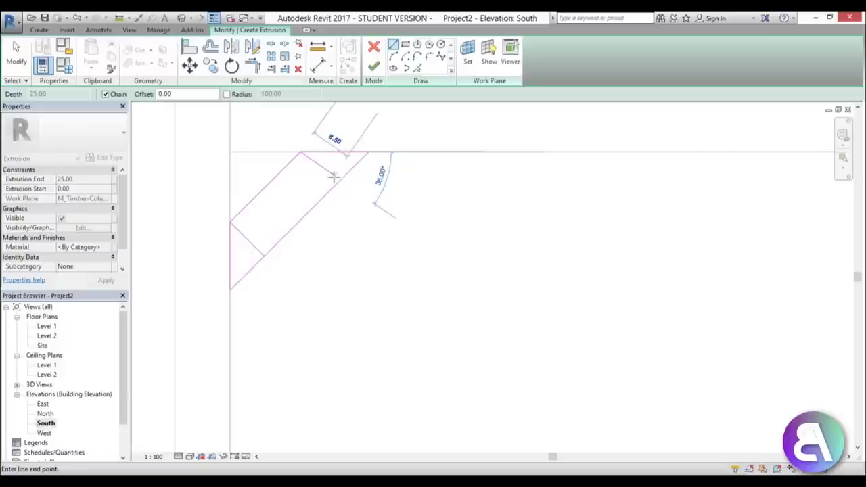
{"action": "left_click", "coordinate": [333, 184]}
Step: Draw an arc of about 14.6 cm radius between the helper lines' outer ends, curving into the bracket
{"action": "left_click", "coordinate": [396, 58]}
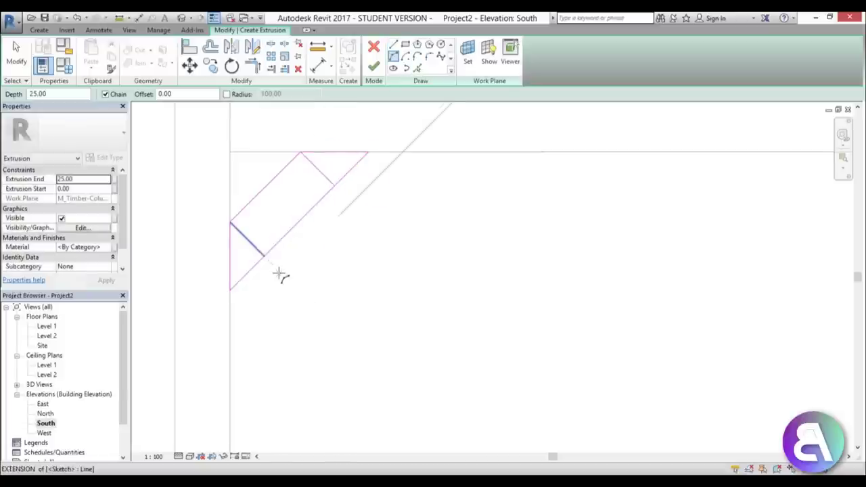
{"action": "left_click", "coordinate": [264, 255]}
{"action": "left_click", "coordinate": [332, 183]}
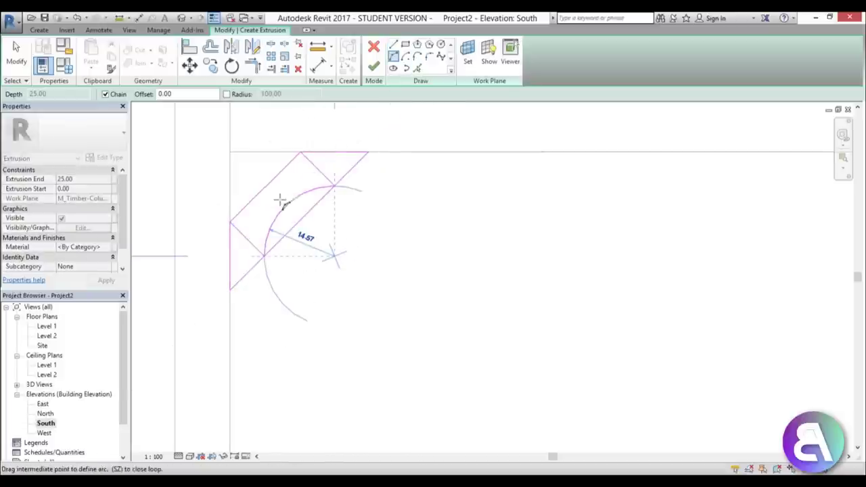
{"action": "left_click", "coordinate": [282, 205]}
{"action": "key", "text": "Escape"}
{"action": "key", "text": "Escape"}
Step: Delete the two perpendicular helper lines from the bracket sketch
{"action": "left_click", "coordinate": [315, 167]}
{"action": "key", "text": "Delete"}
{"action": "left_click", "coordinate": [247, 238]}
{"action": "key", "text": "Delete"}
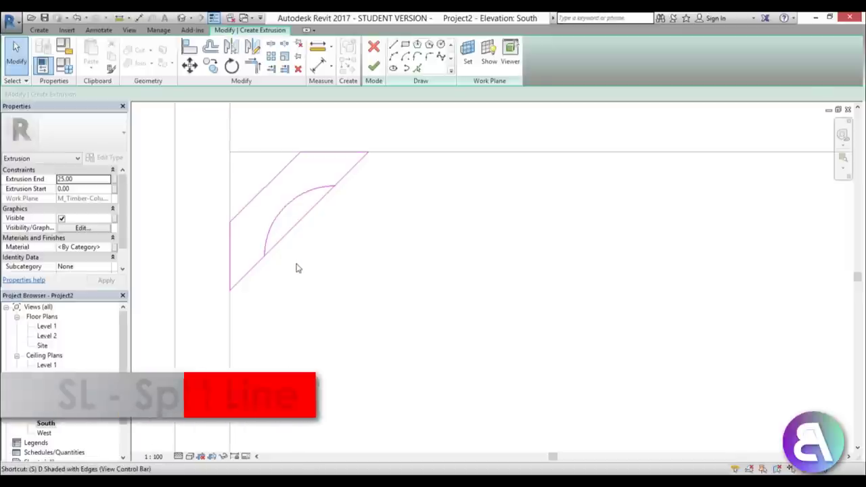
Step: Trim the outer diagonal to both ends of the arc and finish the bracket's extrusion sketch
{"action": "key", "text": "s"}
{"action": "key", "text": "l"}
{"action": "key", "text": "Escape"}
{"action": "key", "text": "s"}
{"action": "key", "text": "l"}
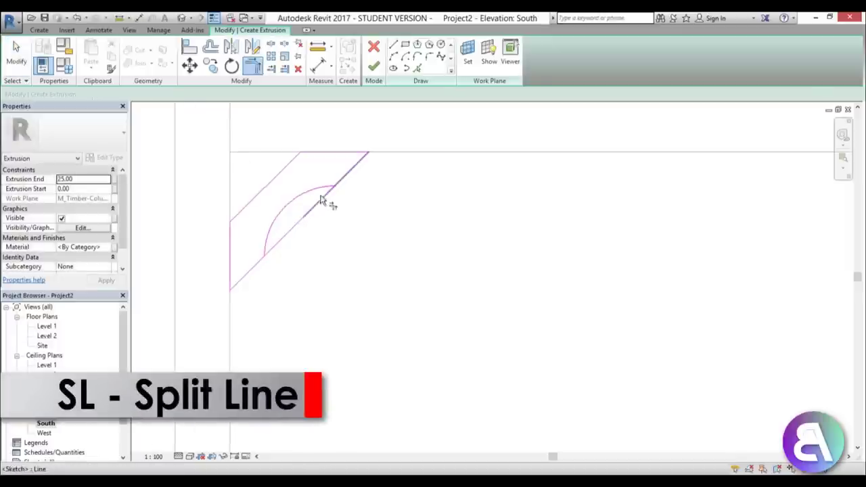
{"action": "left_click", "coordinate": [340, 177]}
{"action": "left_click", "coordinate": [318, 189]}
{"action": "left_click", "coordinate": [255, 264]}
{"action": "left_click", "coordinate": [267, 237]}
{"action": "scroll", "coordinate": [262, 227], "scroll_direction": "down", "scroll_amount": 3}
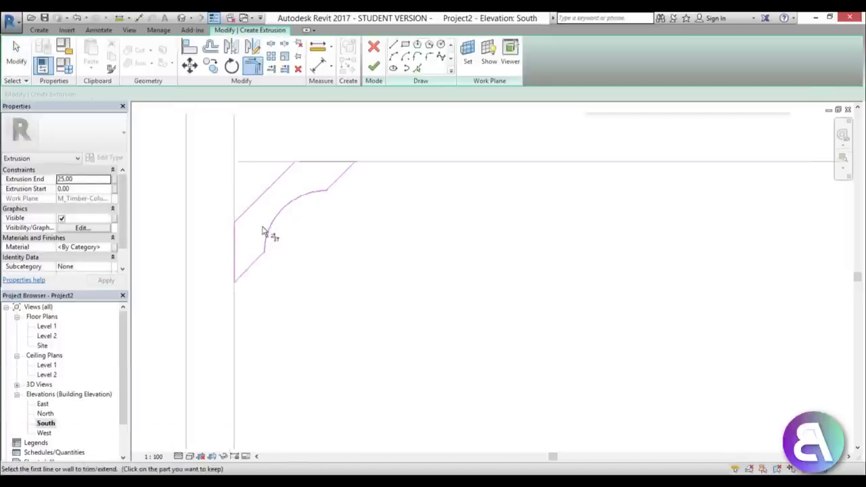
{"action": "left_click", "coordinate": [373, 65]}
Step: Reopen the extrusion sketch and mirror the bracket profile to the opposite corner column about a vertical axis through the middle bay's centre
{"action": "scroll", "coordinate": [318, 142], "scroll_direction": "up", "scroll_amount": 2}
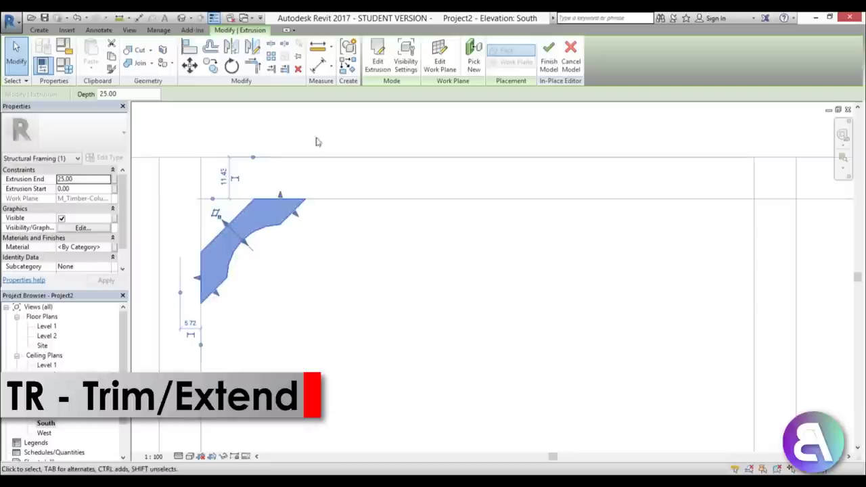
{"action": "left_click", "coordinate": [377, 58]}
{"action": "left_click_drag", "start_coordinate": [158, 174], "coordinate": [342, 337]}
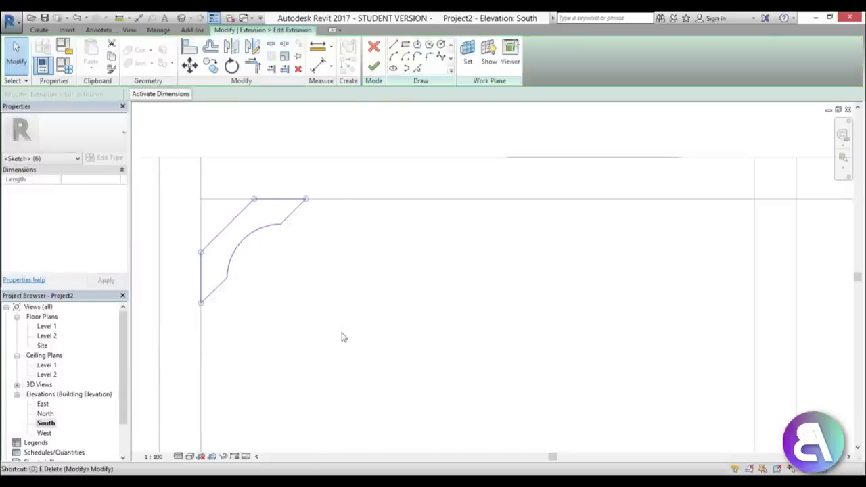
{"action": "key", "text": "m"}
{"action": "scroll", "coordinate": [341, 300], "scroll_direction": "down", "scroll_amount": 2}
{"action": "middle_click_drag", "start_coordinate": [388, 327], "coordinate": [209, 224]}
{"action": "scroll", "coordinate": [209, 224], "scroll_direction": "down", "scroll_amount": 3}
{"action": "left_click", "coordinate": [392, 177]}
Step: Copy the mirrored bracket profile to the left faces of the two intermediate columns
{"action": "left_click_drag", "start_coordinate": [587, 160], "coordinate": [686, 288]}
{"action": "key", "text": "c"}
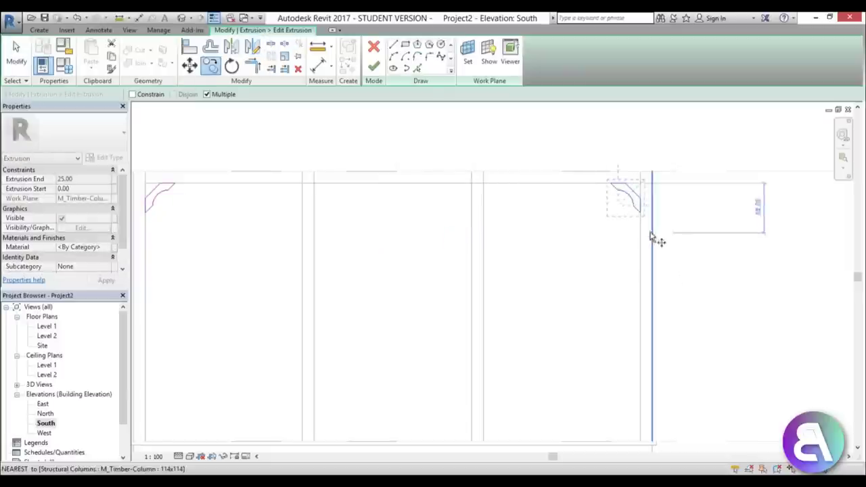
{"action": "left_click", "coordinate": [646, 220]}
{"action": "left_click", "coordinate": [304, 213]}
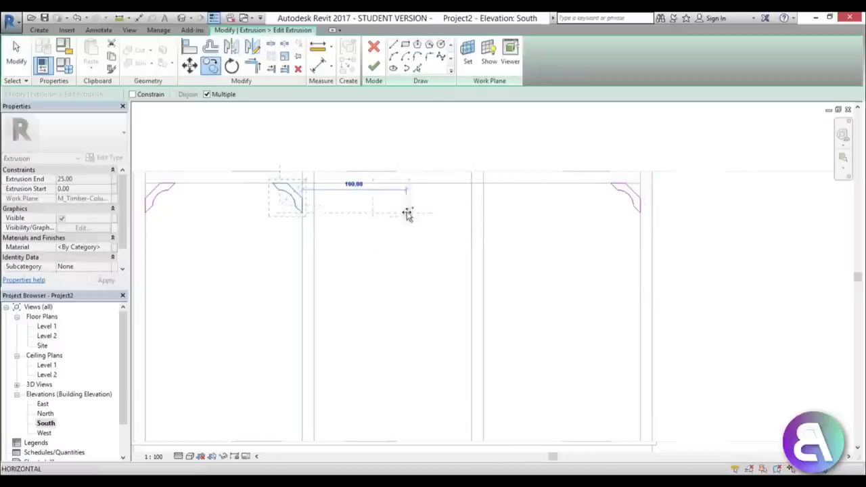
{"action": "left_click", "coordinate": [472, 212]}
{"action": "scroll", "coordinate": [443, 248], "scroll_direction": "down", "scroll_amount": 2}
{"action": "key", "text": "Escape"}
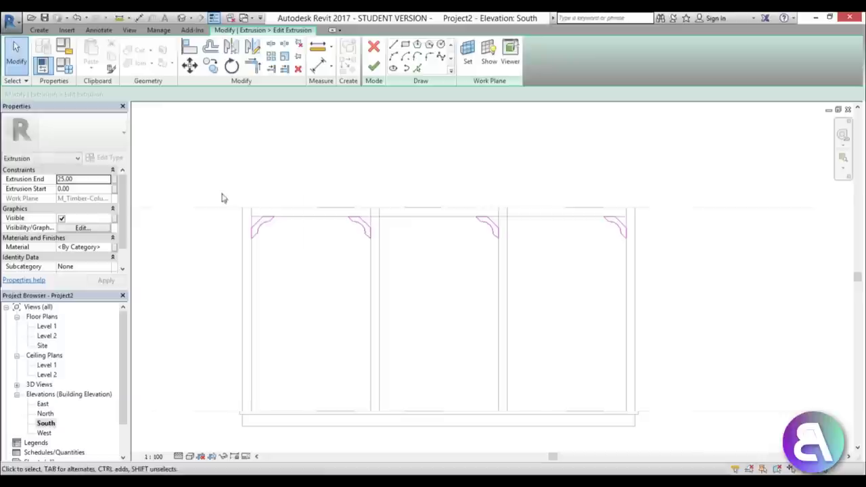
Step: Copy the original bracket profile to the right faces of the two intermediate columns and finish the extrusion sketch
{"action": "left_click_drag", "start_coordinate": [223, 193], "coordinate": [326, 307]}
{"action": "key", "text": "space"}
{"action": "scroll", "coordinate": [232, 240], "scroll_direction": "up", "scroll_amount": 2}
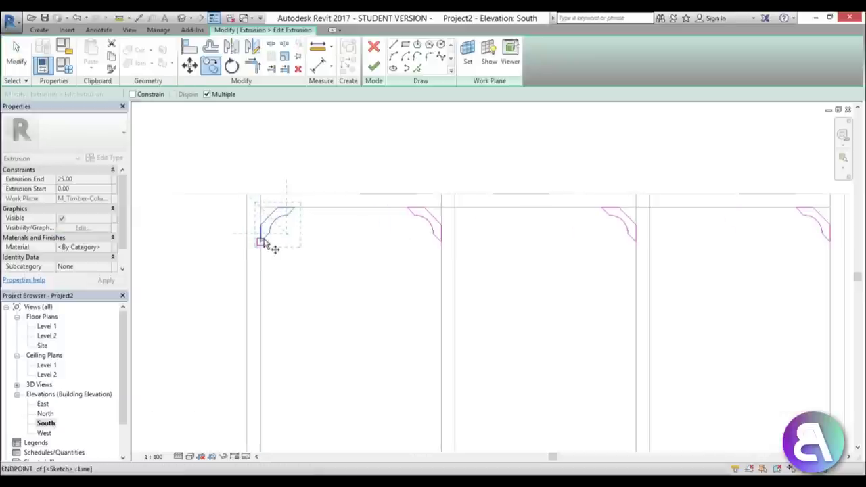
{"action": "left_click", "coordinate": [649, 242]}
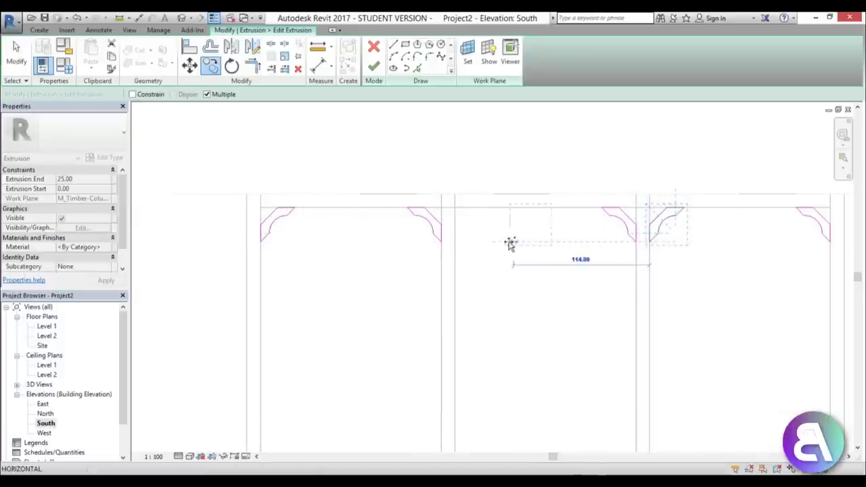
{"action": "left_click", "coordinate": [456, 241]}
{"action": "key", "text": "Escape"}
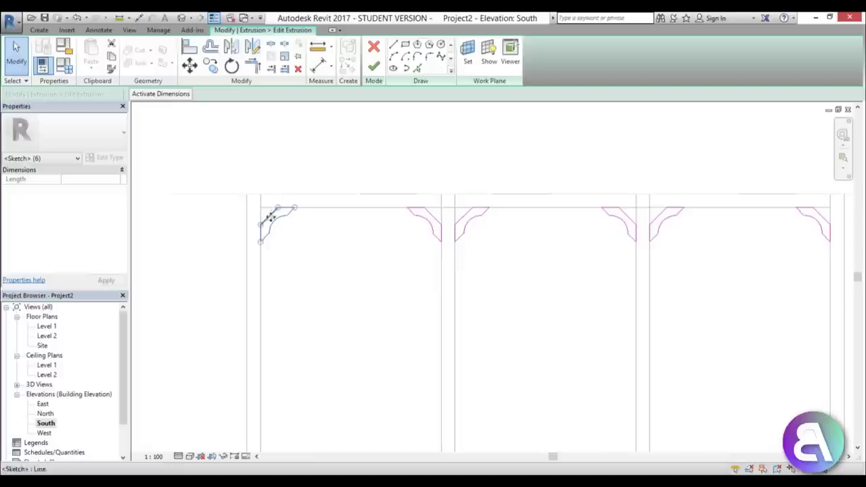
{"action": "left_click", "coordinate": [376, 68]}
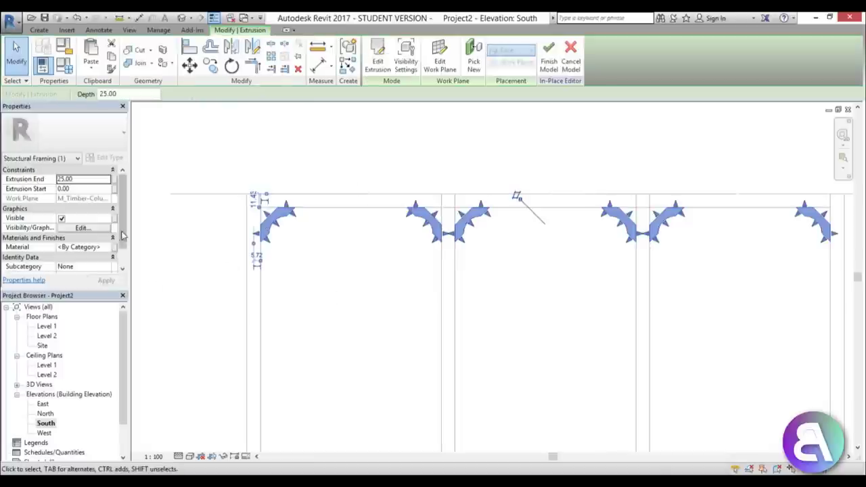
Step: Assign the Wood - Firring material to the bracket extrusion
{"action": "left_click", "coordinate": [106, 247]}
{"action": "left_click", "coordinate": [108, 246]}
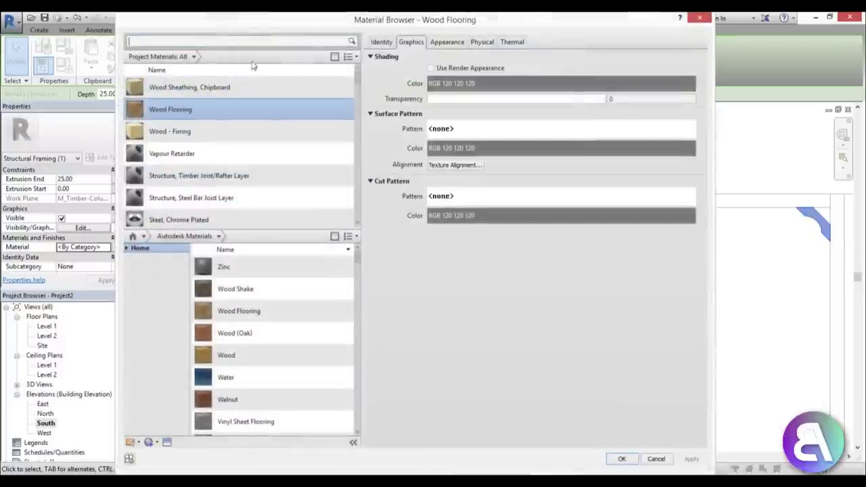
{"action": "left_click", "coordinate": [186, 132]}
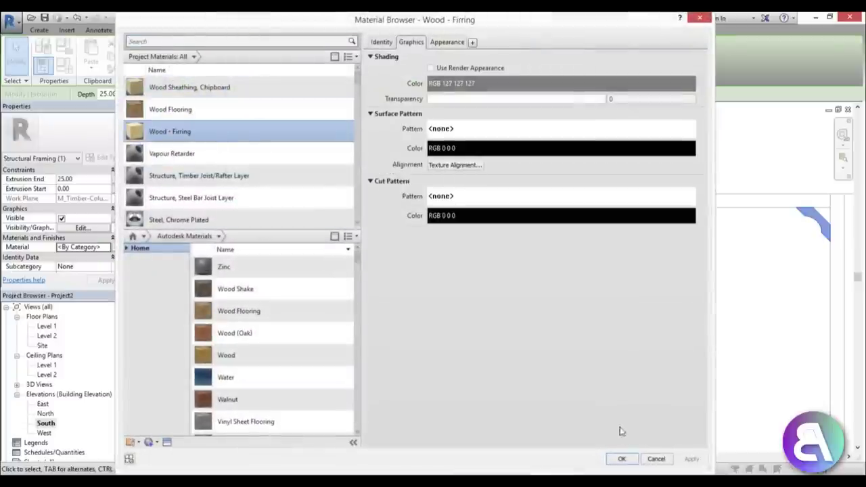
{"action": "left_click", "coordinate": [622, 458]}
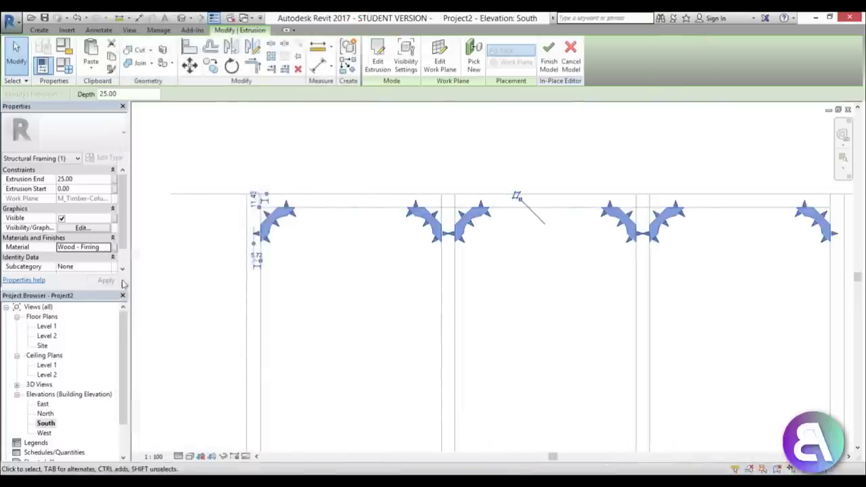
Step: Open the East elevation and set its detail level to Fine
{"action": "double_click", "coordinate": [42, 405]}
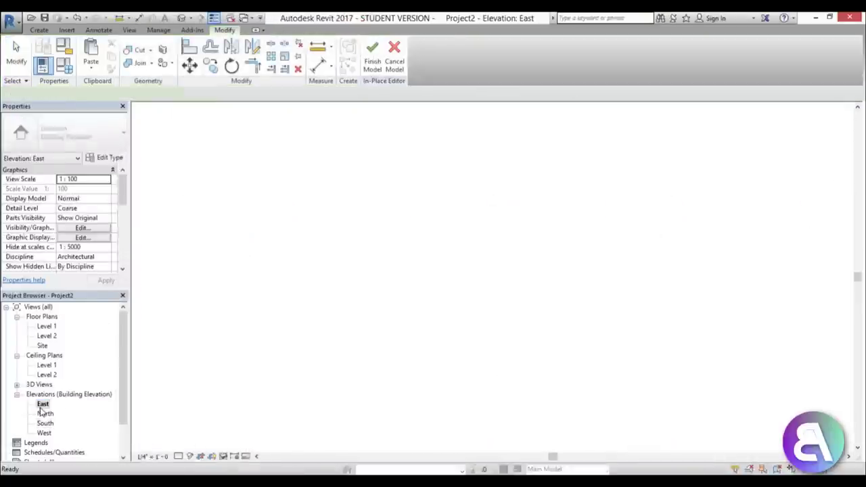
{"action": "scroll", "coordinate": [481, 243], "scroll_direction": "up", "scroll_amount": 2}
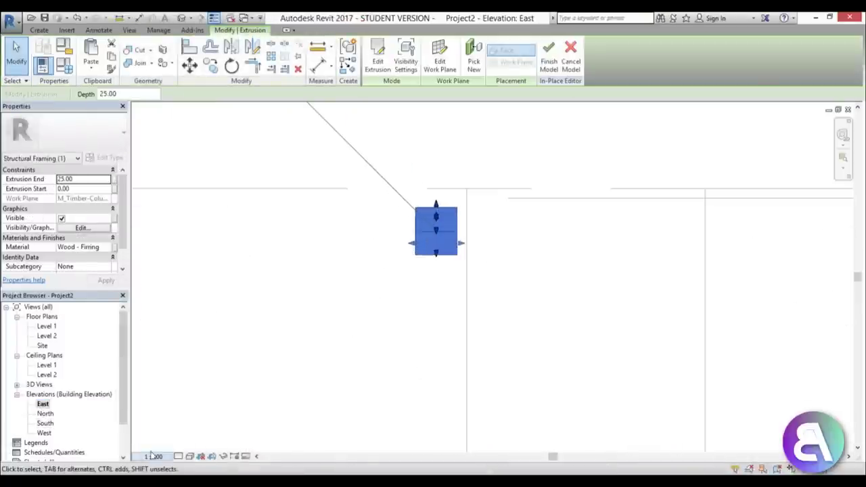
{"action": "left_click", "coordinate": [177, 457]}
{"action": "left_click", "coordinate": [194, 445]}
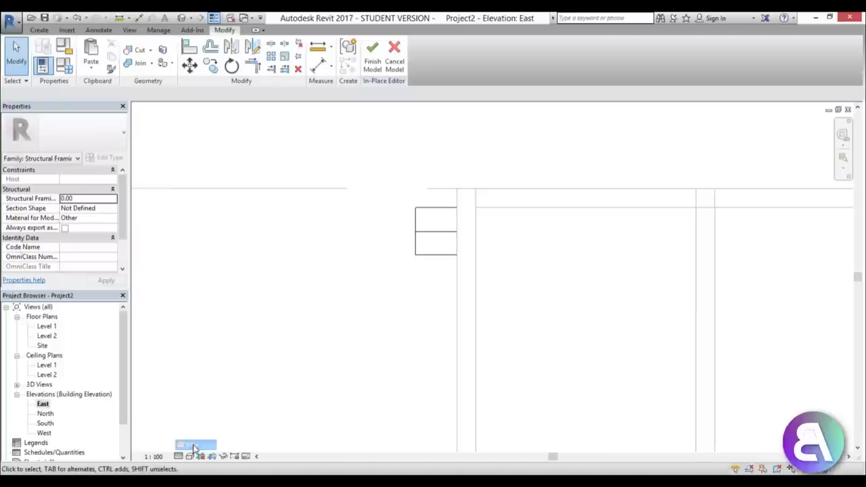
Step: Stretch both ends of the bracket extrusion to the corner column's faces, giving an extrusion start of -11.43 and end of 0.00
{"action": "scroll", "coordinate": [495, 249], "scroll_direction": "up", "scroll_amount": 2}
{"action": "left_click", "coordinate": [424, 226]}
{"action": "left_click_drag", "start_coordinate": [443, 243], "coordinate": [469, 244]}
{"action": "left_click_drag", "start_coordinate": [372, 240], "coordinate": [438, 243]}
{"action": "middle_click_drag", "start_coordinate": [531, 264], "coordinate": [255, 260]}
{"action": "scroll", "coordinate": [254, 261], "scroll_direction": "down", "scroll_amount": 2}
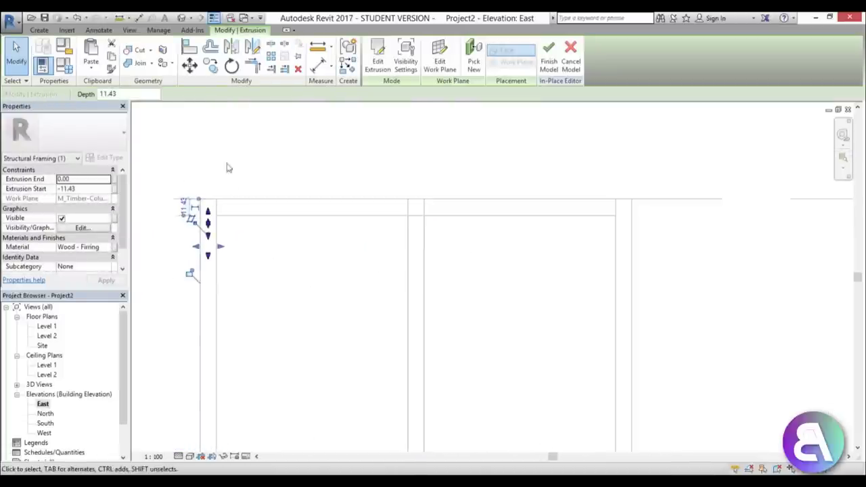
Step: Copy the bracket extrusion to the opposite corner column in the East elevation and check the result in 3D
{"action": "left_click", "coordinate": [214, 67]}
{"action": "left_click", "coordinate": [97, 94]}
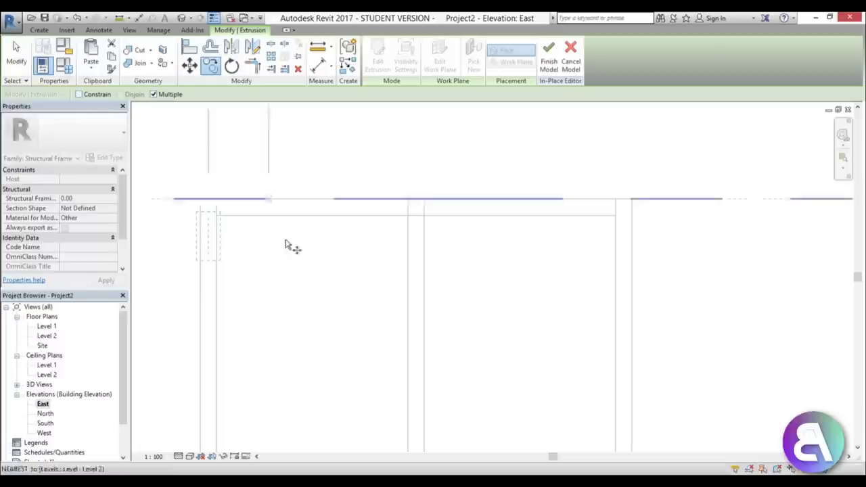
{"action": "left_click", "coordinate": [218, 295]}
{"action": "left_click", "coordinate": [628, 293]}
{"action": "key", "text": "Escape"}
{"action": "key", "text": "Escape"}
{"action": "left_click", "coordinate": [181, 18]}
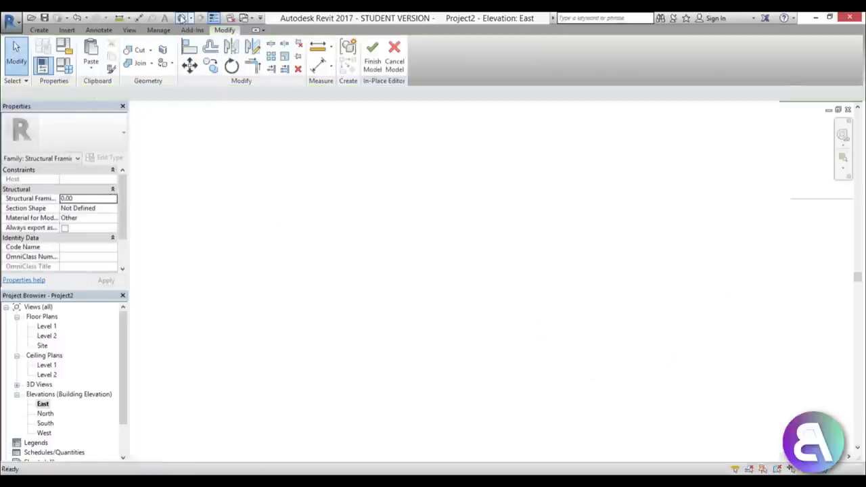
{"action": "middle_click_drag", "start_coordinate": [406, 223], "coordinate": [133, 334], "text": "shift"}
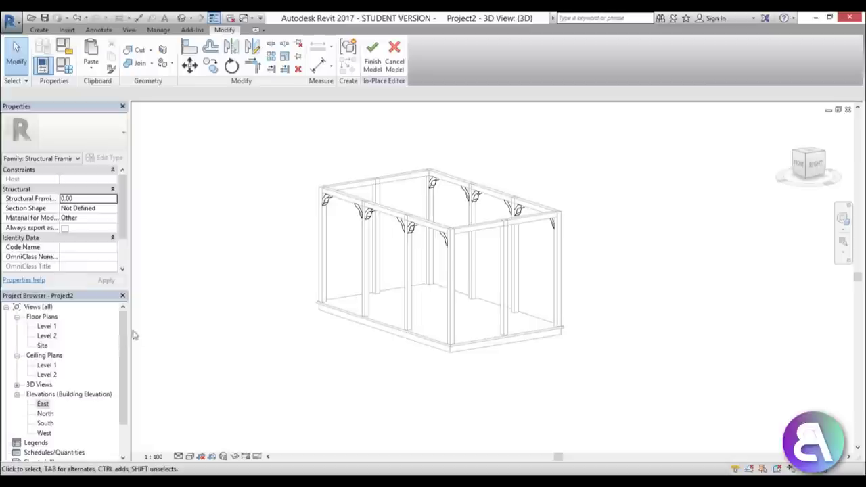
Step: Set the work plane to the timber column face in the East elevation and start a new extrusion
{"action": "double_click", "coordinate": [42, 403]}
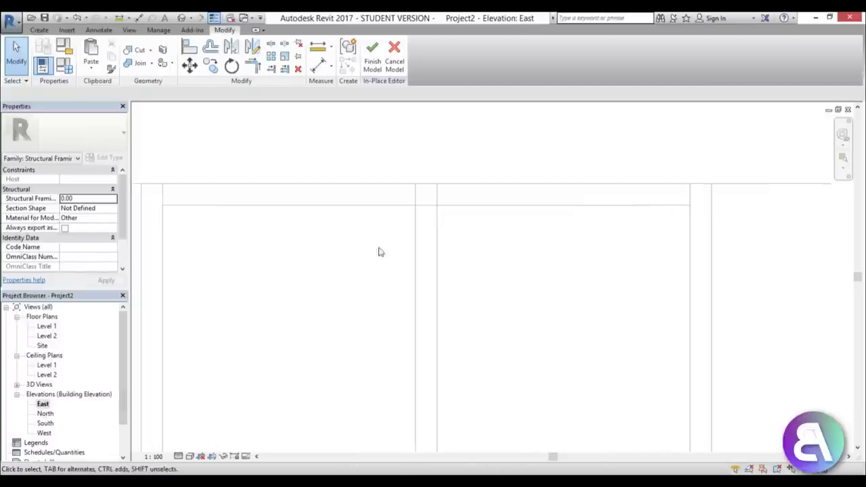
{"action": "left_click", "coordinate": [39, 29]}
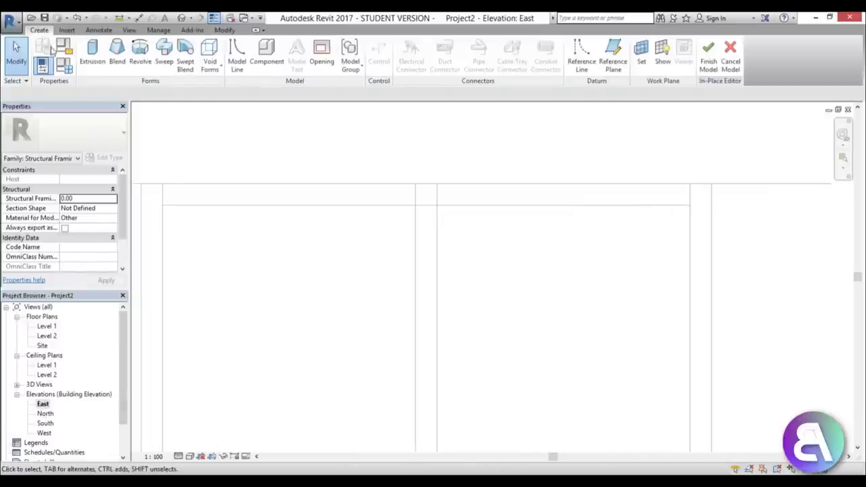
{"action": "left_click", "coordinate": [641, 54]}
{"action": "left_click", "coordinate": [403, 301]}
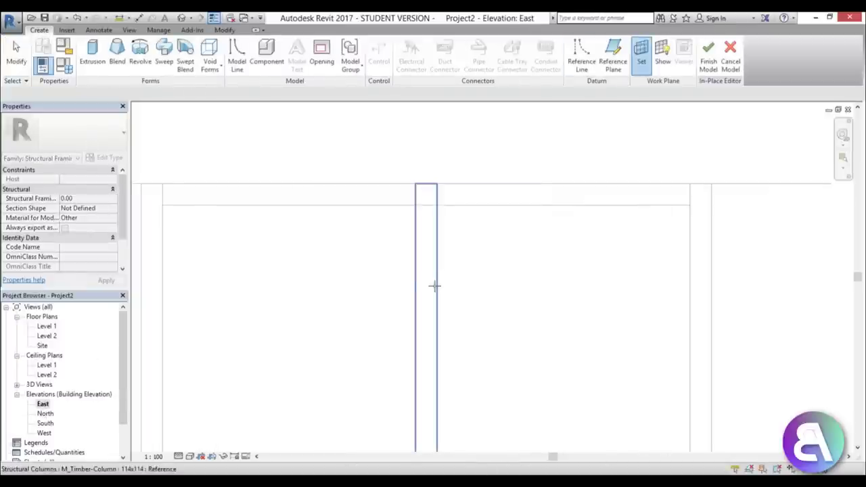
{"action": "left_click", "coordinate": [92, 54]}
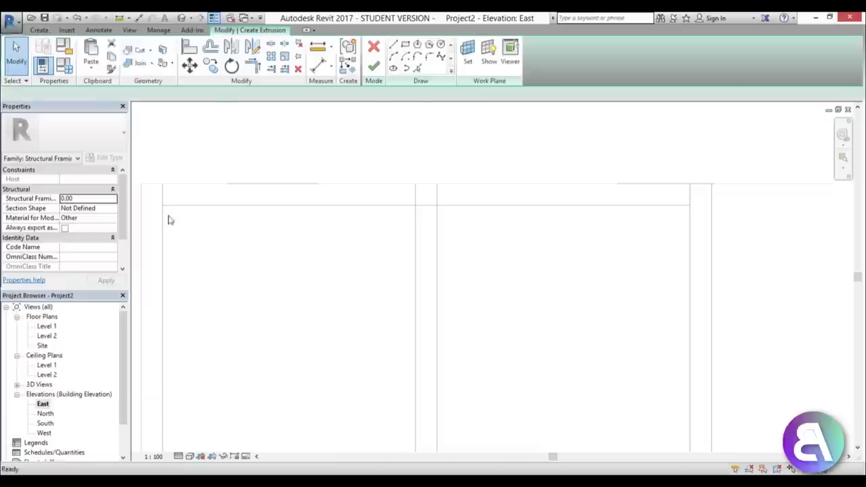
Step: Place the bracket profile in the corner between the left column and the underside of the beam
{"action": "key", "text": "Escape"}
{"action": "key", "text": "Escape"}
{"action": "left_click_drag", "start_coordinate": [221, 201], "coordinate": [162, 261]}
{"action": "left_click", "coordinate": [161, 260]}
{"action": "scroll", "coordinate": [149, 191], "scroll_direction": "up", "scroll_amount": 3}
{"action": "scroll", "coordinate": [216, 246], "scroll_direction": "down", "scroll_amount": 2}
{"action": "middle_click_drag", "start_coordinate": [211, 246], "coordinate": [255, 247]}
{"action": "left_click", "coordinate": [229, 226]}
Step: Mirror the bracket profile about a vertical axis drawn at the beam's midpoint, keeping the original
{"action": "scroll", "coordinate": [311, 319], "scroll_direction": "down", "scroll_amount": 2}
{"action": "mouse_move", "coordinate": [311, 319]}
{"action": "middle_mouse_down"}
{"action": "mouse_move", "coordinate": [307, 290]}
{"action": "mouse_move", "coordinate": [288, 271]}
{"action": "middle_mouse_up"}
{"action": "key", "text": "m"}
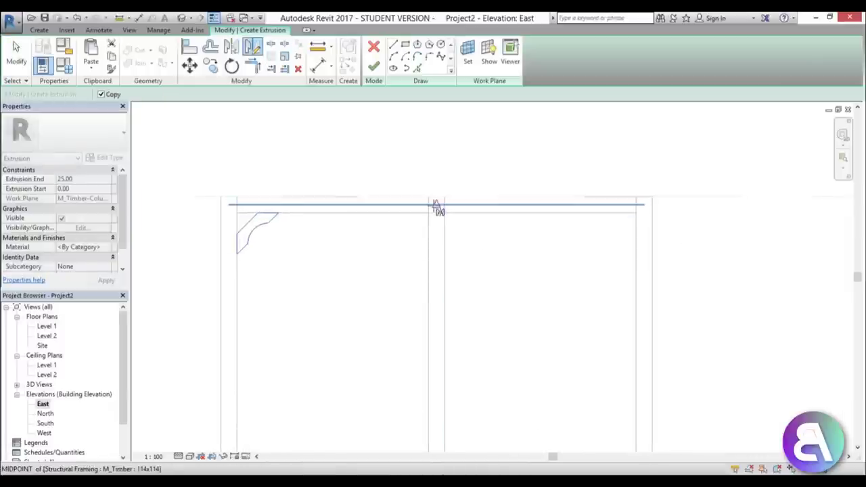
{"action": "left_click", "coordinate": [437, 213]}
{"action": "left_click", "coordinate": [435, 241]}
Step: Copy the mirrored bracket profile from the right column to the left face of the middle column
{"action": "left_click_drag", "start_coordinate": [540, 201], "coordinate": [680, 302]}
{"action": "key", "text": "m"}
{"action": "key", "text": "v"}
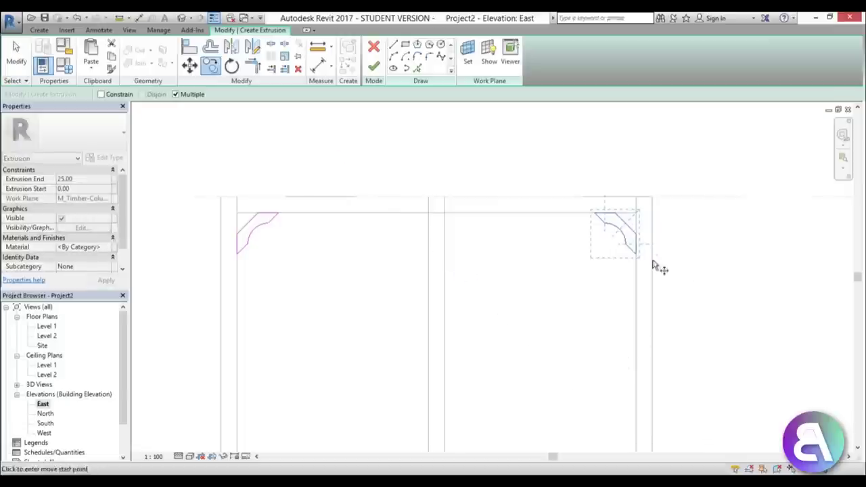
{"action": "left_click", "coordinate": [636, 254]}
{"action": "left_click", "coordinate": [432, 252]}
{"action": "key", "text": "Escape"}
Step: Copy the original bracket profile to the right face of the middle column and finish the extrusion sketch
{"action": "left_click_drag", "start_coordinate": [193, 194], "coordinate": [311, 302]}
{"action": "key", "text": "c"}
{"action": "key", "text": "o"}
{"action": "left_click", "coordinate": [237, 252]}
{"action": "left_click", "coordinate": [444, 255]}
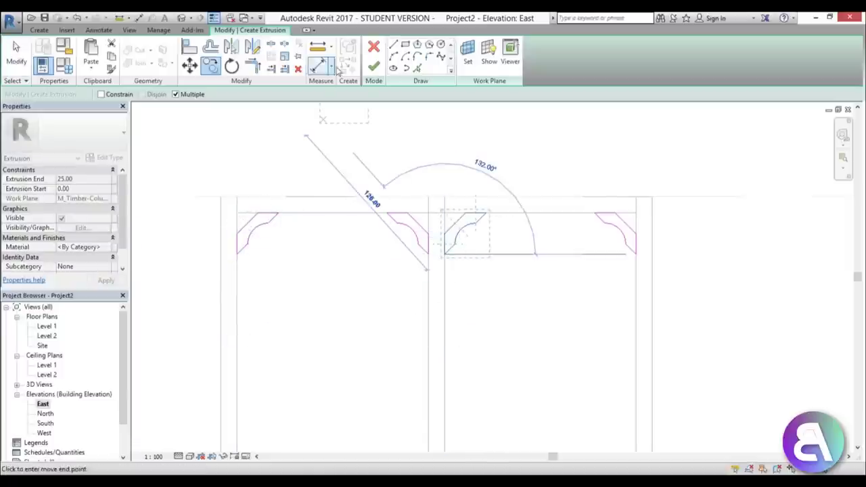
{"action": "left_click", "coordinate": [374, 68]}
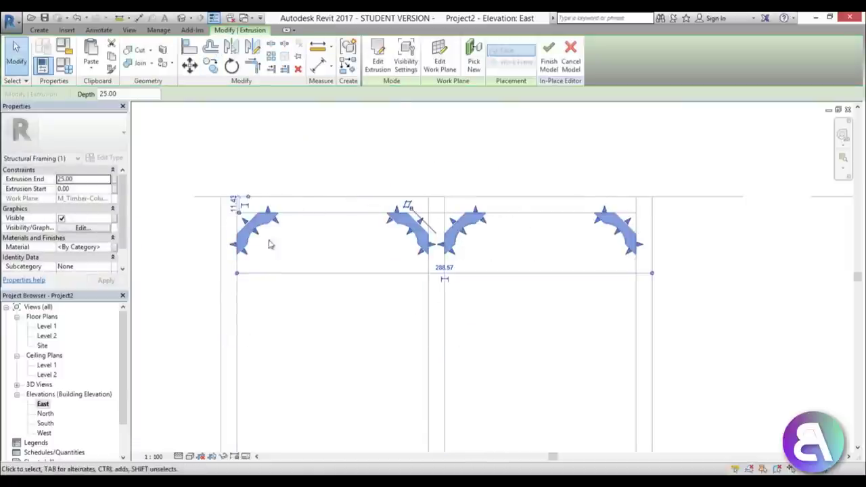
Step: In the South elevation, stretch the new bracket extrusion to the end column's faces, with extrusion start -11.43 and end 0.00
{"action": "double_click", "coordinate": [45, 423]}
{"action": "middle_click_drag", "start_coordinate": [724, 240], "coordinate": [389, 250]}
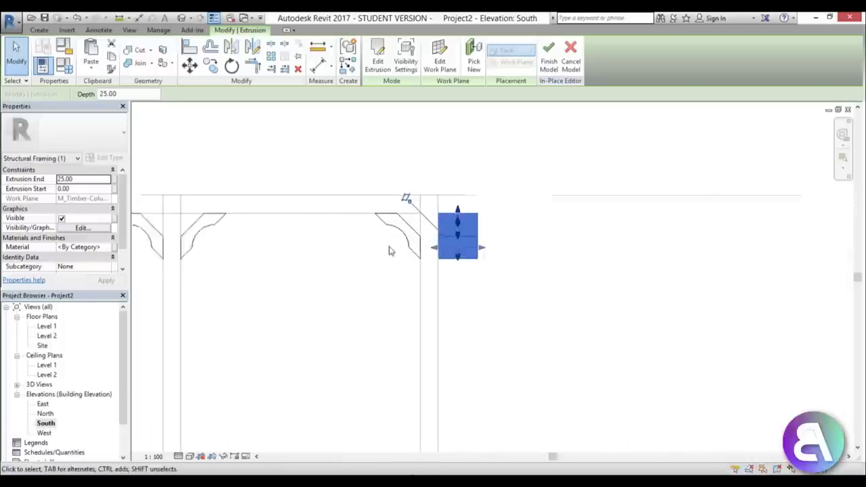
{"action": "scroll", "coordinate": [393, 245], "scroll_direction": "up", "scroll_amount": 1}
{"action": "left_click_drag", "start_coordinate": [447, 249], "coordinate": [429, 249]}
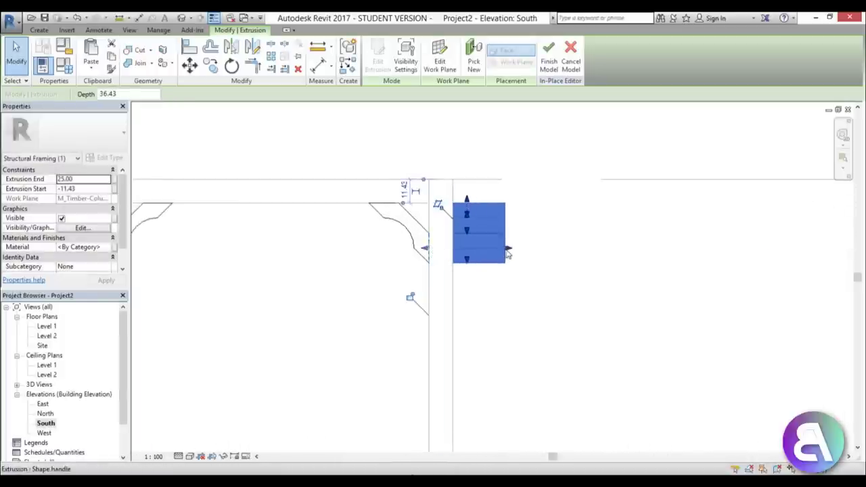
{"action": "left_click_drag", "start_coordinate": [483, 250], "coordinate": [453, 250]}
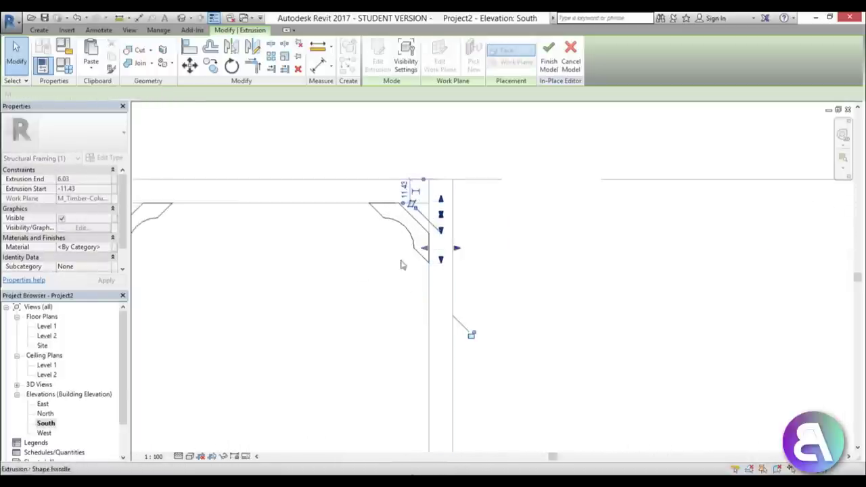
Step: Assign the Wood - Firring material to the end bracket extrusion
{"action": "left_click", "coordinate": [100, 249]}
{"action": "left_click", "coordinate": [107, 248]}
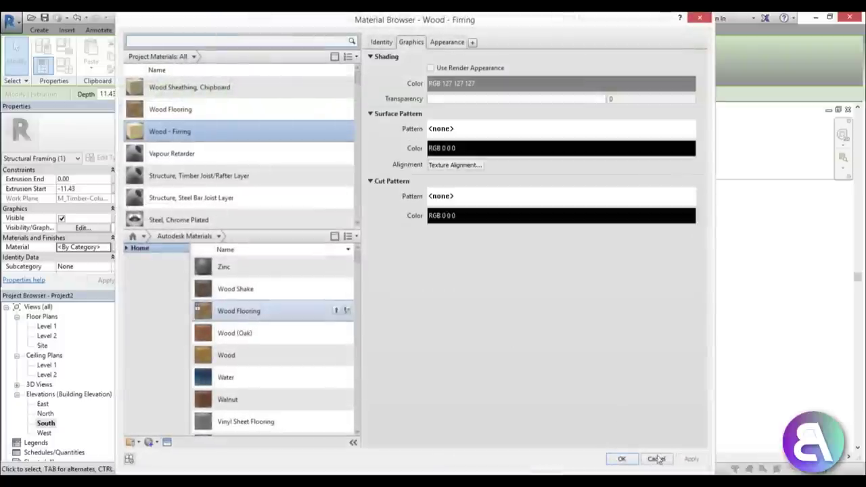
{"action": "left_click", "coordinate": [631, 459]}
Step: Copy the end bracket extrusion to the columns at the opposite end of the building in the South elevation
{"action": "scroll", "coordinate": [521, 280], "scroll_direction": "down", "scroll_amount": 2}
{"action": "middle_click_drag", "start_coordinate": [521, 279], "coordinate": [568, 267]}
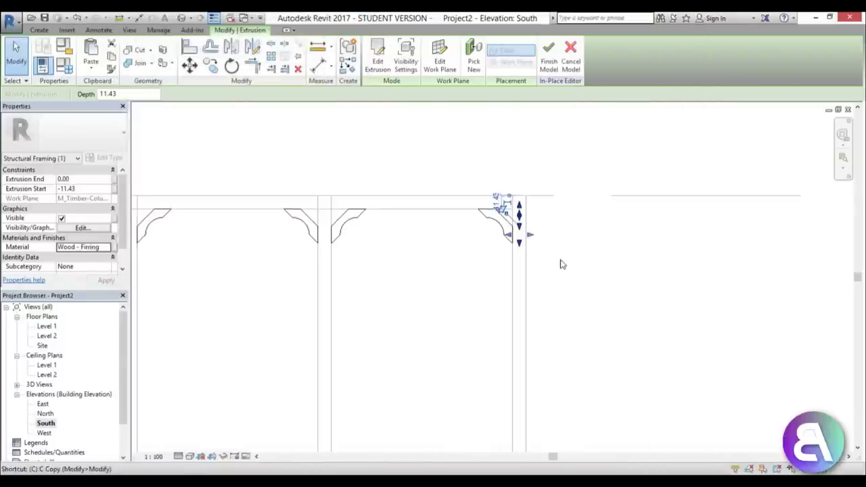
{"action": "key", "text": "c"}
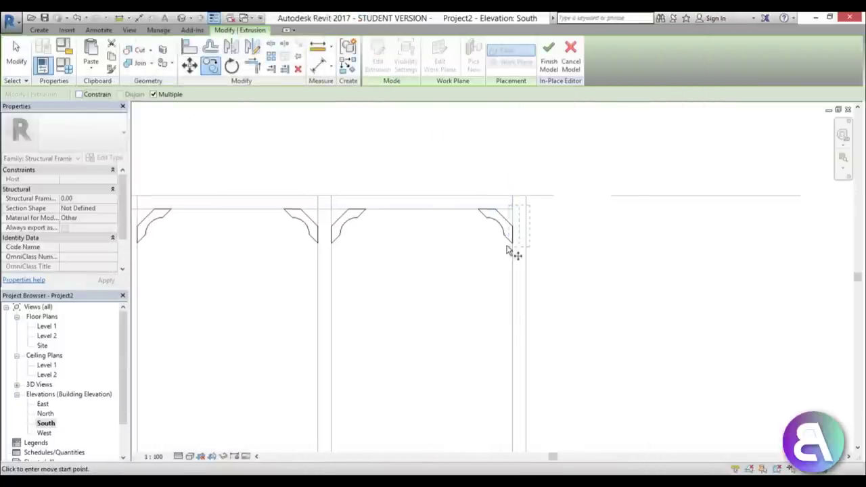
{"action": "left_click", "coordinate": [512, 264]}
{"action": "scroll", "coordinate": [260, 264], "scroll_direction": "down", "scroll_amount": 3}
{"action": "middle_click_drag", "start_coordinate": [260, 265], "coordinate": [530, 275]}
{"action": "scroll", "coordinate": [332, 263], "scroll_direction": "up", "scroll_amount": 1}
{"action": "left_click", "coordinate": [307, 266]}
{"action": "key", "text": "Escape"}
{"action": "key", "text": "Escape"}
Step: Open the 3D view and finish the in-place bracket model
{"action": "left_click", "coordinate": [181, 18]}
{"action": "scroll", "coordinate": [426, 209], "scroll_direction": "down", "scroll_amount": 2}
{"action": "left_click", "coordinate": [372, 54]}
{"action": "scroll", "coordinate": [472, 197], "scroll_direction": "up", "scroll_amount": 2}
{"action": "middle_click_drag", "start_coordinate": [472, 198], "coordinate": [626, 348], "text": "shift"}
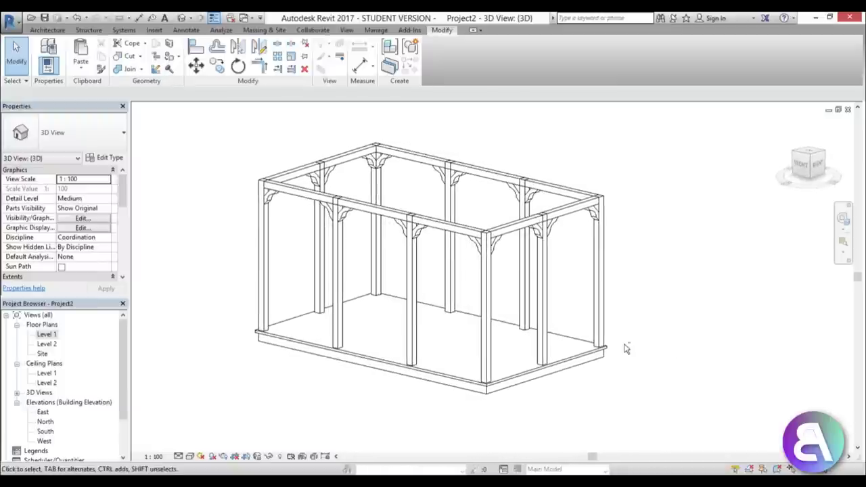
Step: Open the Regular_Residential_Wood_Fence_12483 file, copy its fence railing and return to the Project2 3D view
{"action": "left_click_drag", "start_coordinate": [346, 20], "coordinate": [488, 52]}
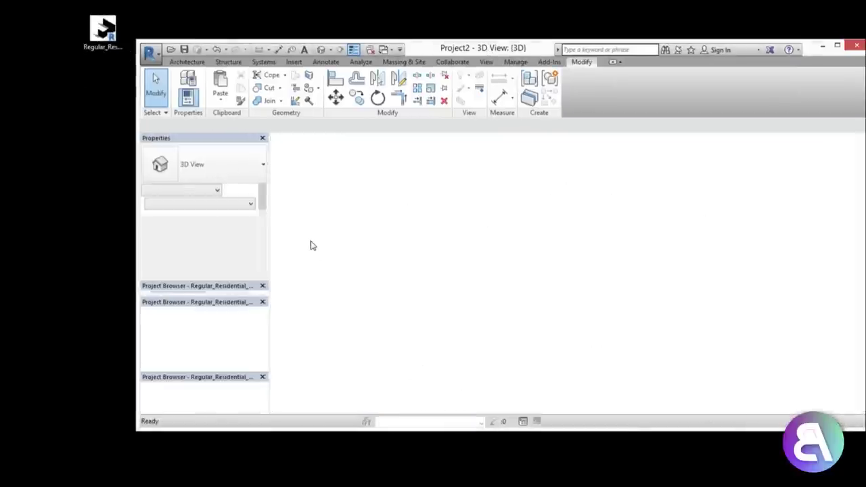
{"action": "left_click_drag", "start_coordinate": [517, 48], "coordinate": [425, 49]}
{"action": "left_click", "coordinate": [744, 49]}
{"action": "left_click", "coordinate": [558, 247]}
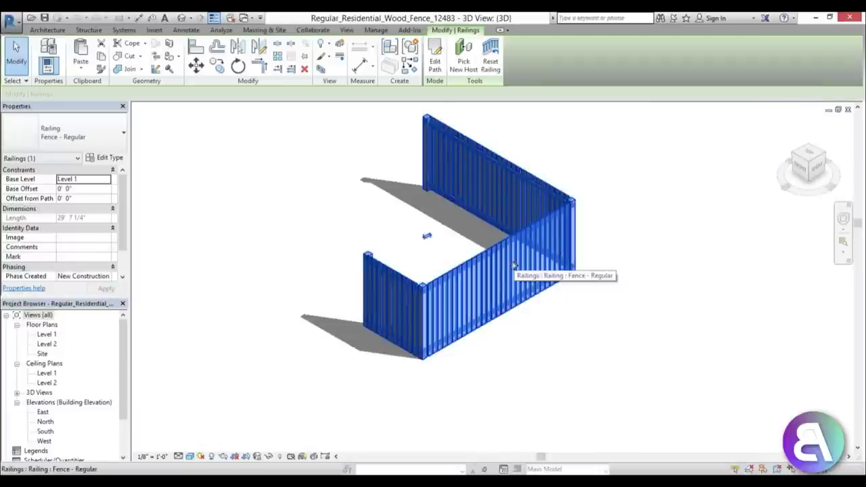
{"action": "left_click", "coordinate": [243, 19]}
{"action": "left_click", "coordinate": [284, 31]}
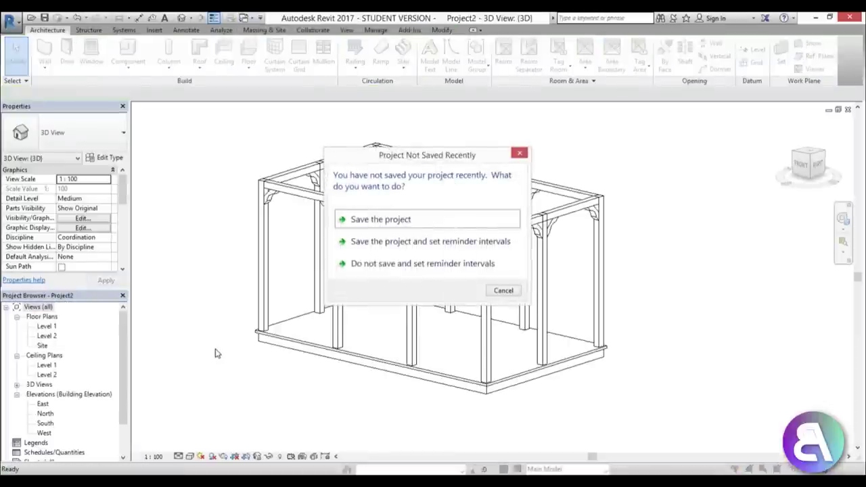
{"action": "left_click", "coordinate": [389, 221]}
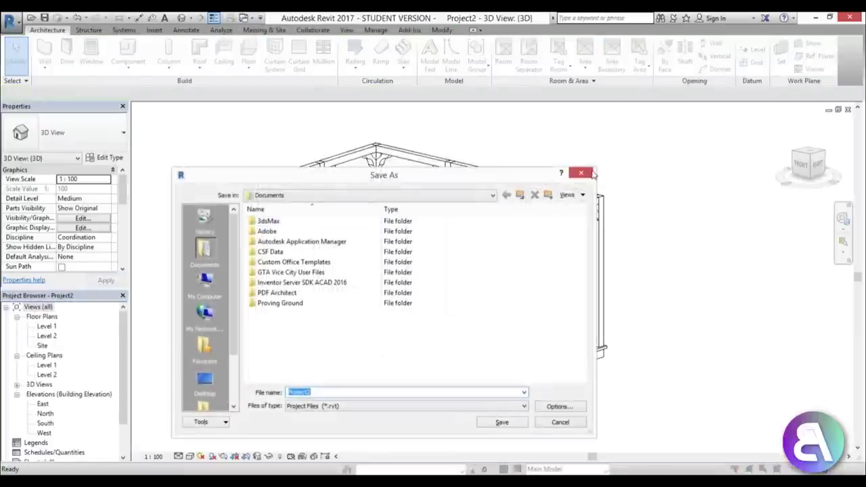
{"action": "key", "text": "Escape"}
{"action": "left_click", "coordinate": [460, 295]}
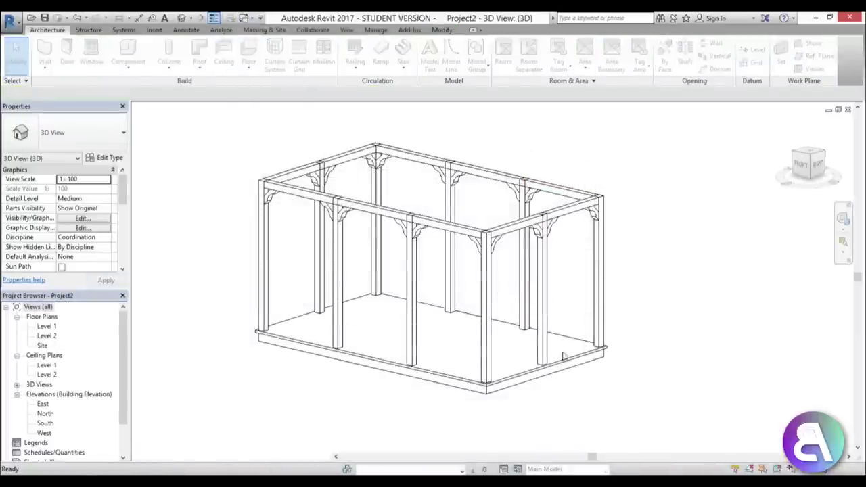
Step: Paste the Fence - Regular railing beside the timber building in the 3D view and complete the placement
{"action": "left_click", "coordinate": [651, 372]}
{"action": "scroll", "coordinate": [512, 357], "scroll_direction": "down", "scroll_amount": 2}
{"action": "scroll", "coordinate": [512, 357], "scroll_direction": "up", "scroll_amount": 2}
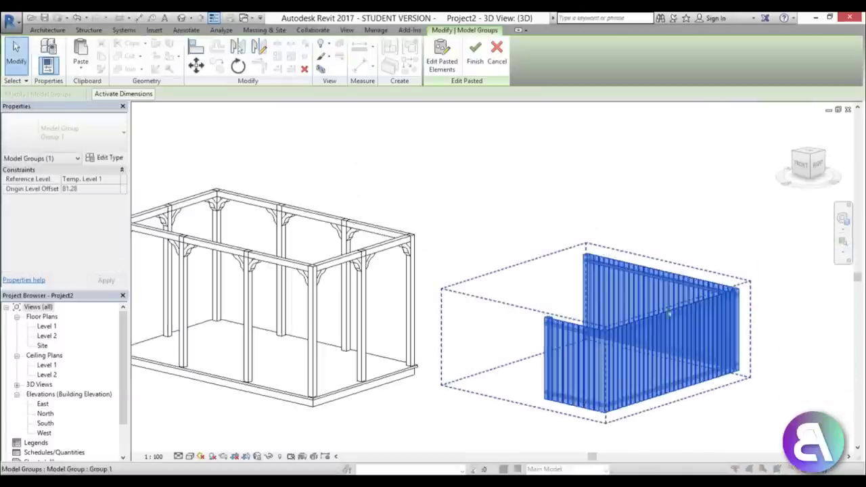
{"action": "left_click", "coordinate": [539, 284]}
{"action": "left_click", "coordinate": [618, 272]}
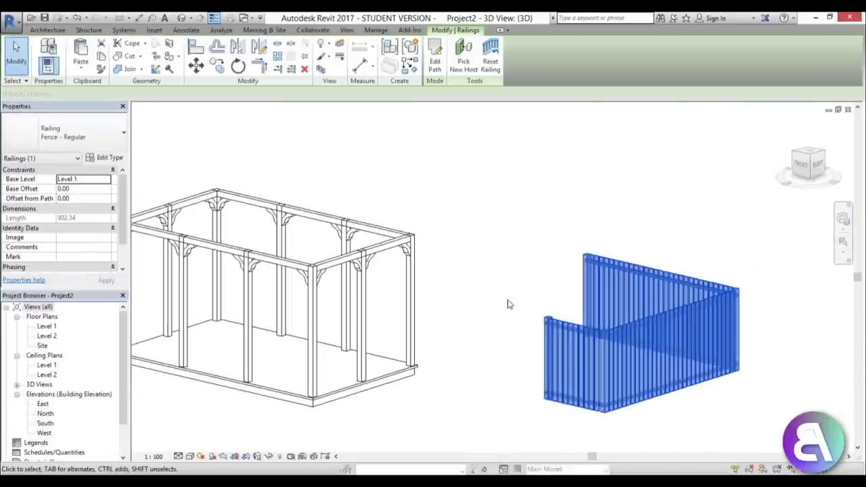
Step: Start a rectangular railing path for the timber columns in the Level 1 floor plan
{"action": "double_click", "coordinate": [47, 327]}
{"action": "scroll", "coordinate": [489, 260], "scroll_direction": "up", "scroll_amount": 5}
{"action": "scroll", "coordinate": [487, 283], "scroll_direction": "up", "scroll_amount": 3}
{"action": "left_click", "coordinate": [375, 262]}
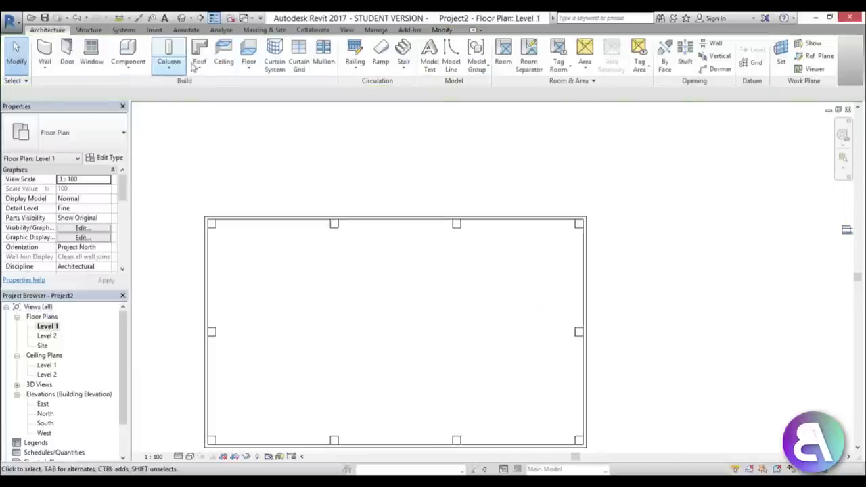
{"action": "left_click", "coordinate": [354, 49]}
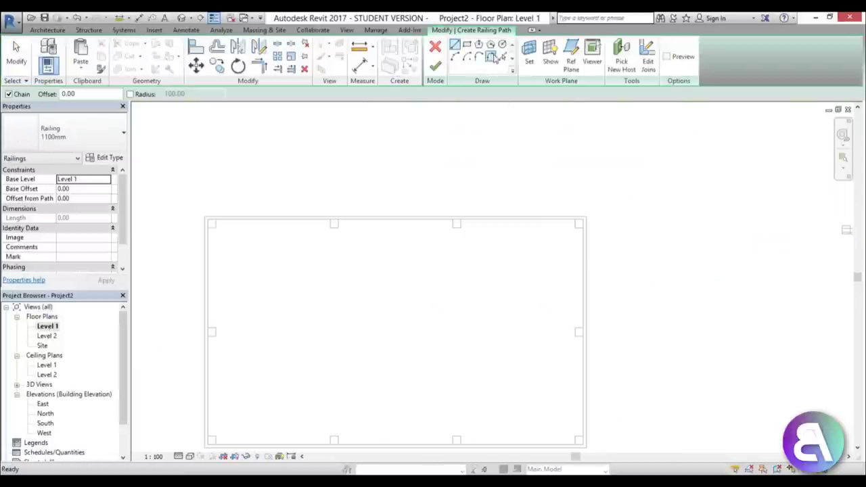
{"action": "left_click", "coordinate": [466, 46]}
{"action": "scroll", "coordinate": [226, 227], "scroll_direction": "up", "scroll_amount": 2}
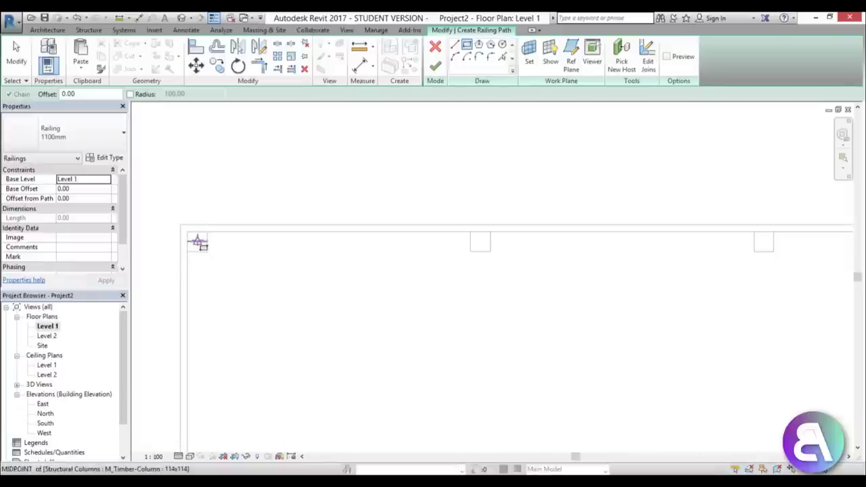
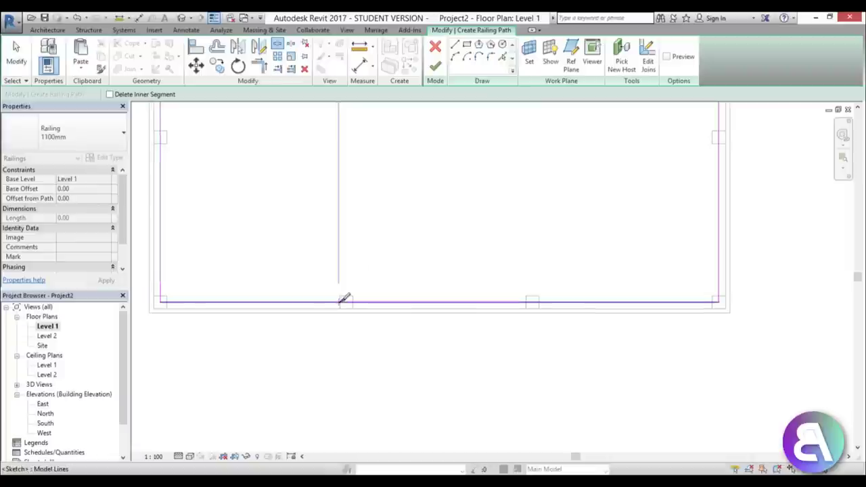
Step: Split the front railing path at the two middle columns, remove the segment between them for an entrance, and finish the railing
{"action": "scroll", "coordinate": [340, 302], "scroll_direction": "up", "scroll_amount": 7}
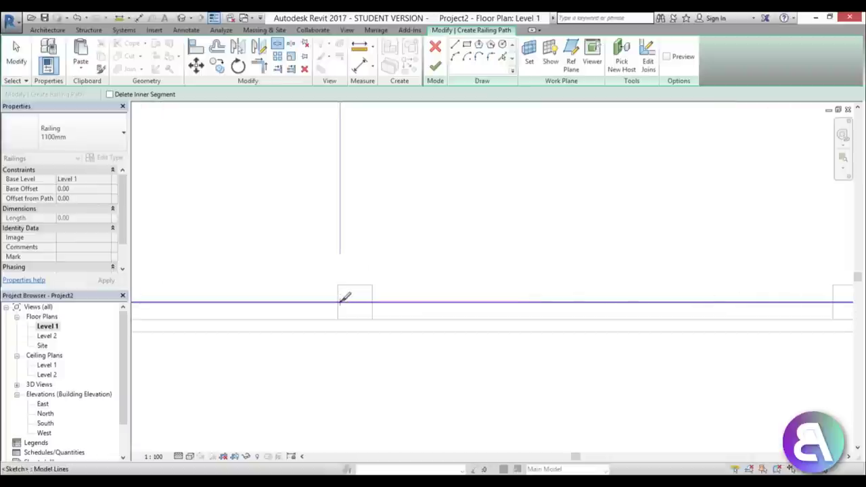
{"action": "left_click", "coordinate": [339, 302]}
{"action": "scroll", "coordinate": [216, 329], "scroll_direction": "down", "scroll_amount": 7}
{"action": "left_click", "coordinate": [459, 319]}
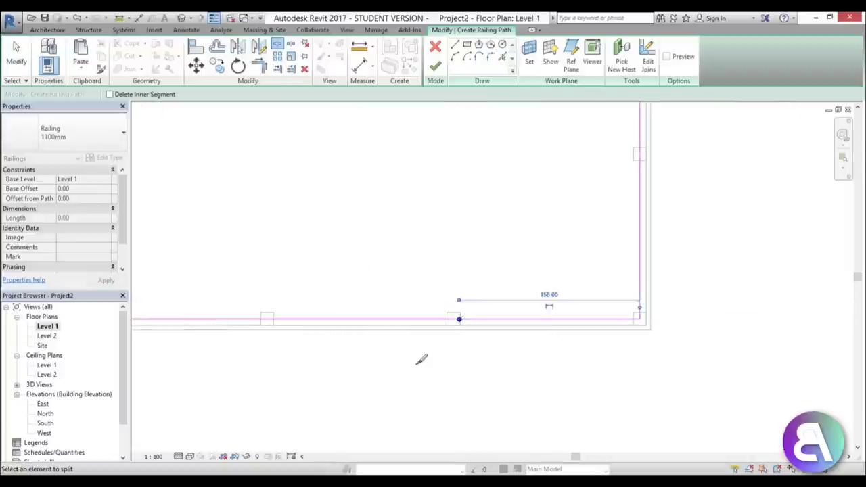
{"action": "key", "text": "Escape"}
{"action": "left_click", "coordinate": [348, 319]}
{"action": "key", "text": "Escape"}
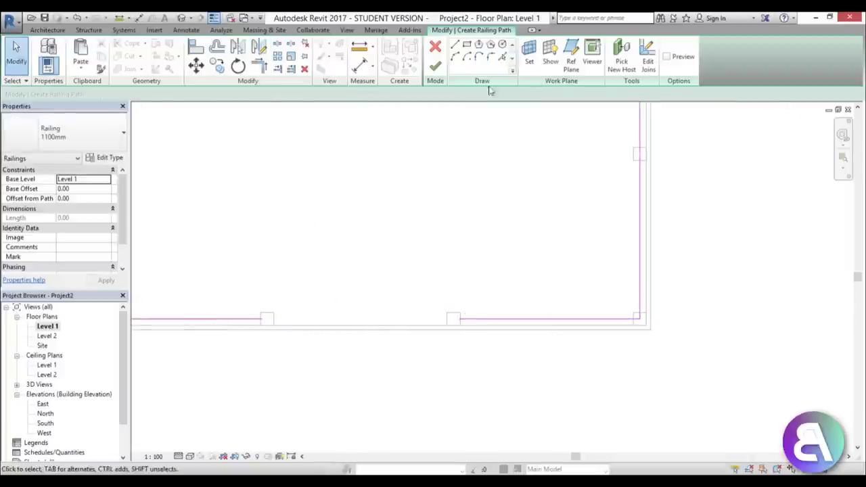
{"action": "left_click", "coordinate": [435, 66]}
Step: Change the new railing's type to Fence - Regular, and remove the pasted sample fence beside the building in the 3D view
{"action": "scroll", "coordinate": [379, 215], "scroll_direction": "down", "scroll_amount": 2}
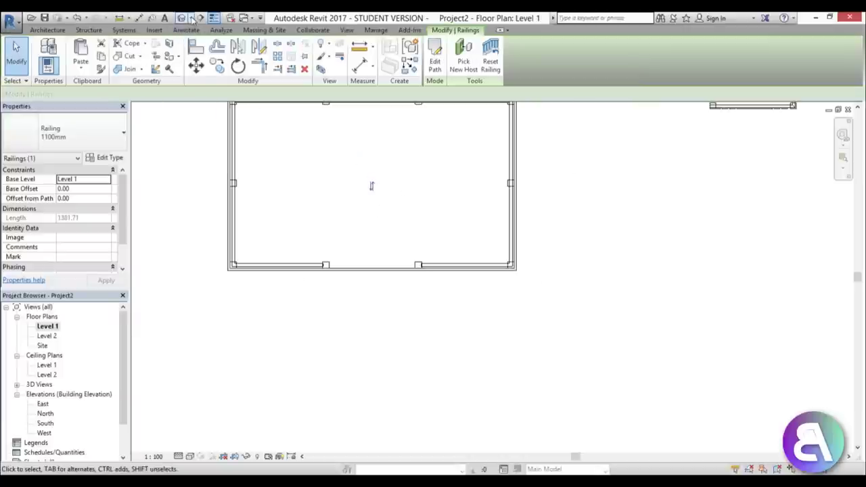
{"action": "left_click", "coordinate": [92, 132]}
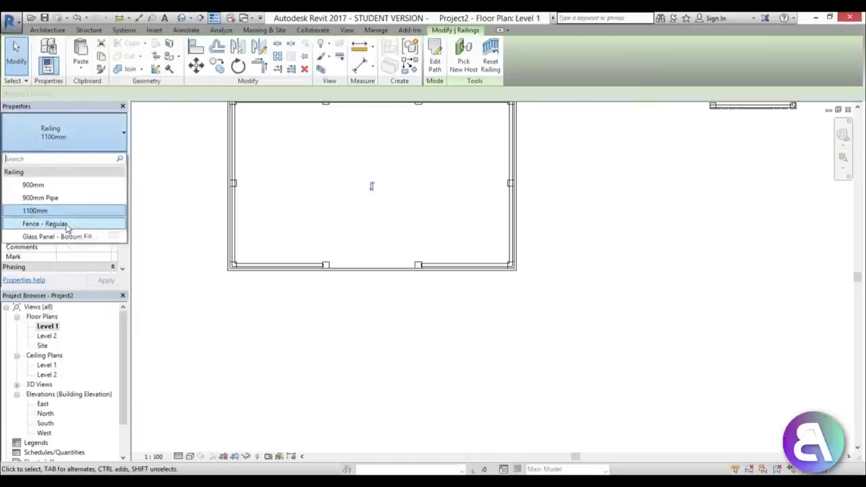
{"action": "left_click", "coordinate": [71, 224]}
{"action": "left_click", "coordinate": [184, 19]}
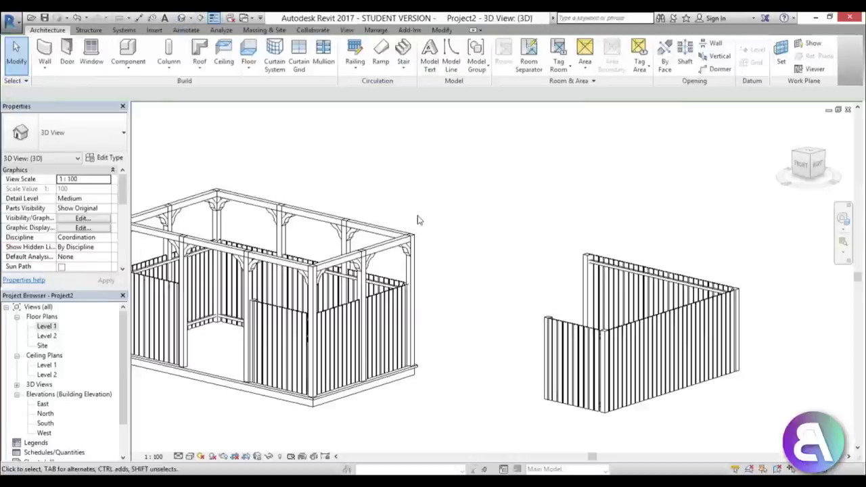
{"action": "left_click", "coordinate": [489, 300]}
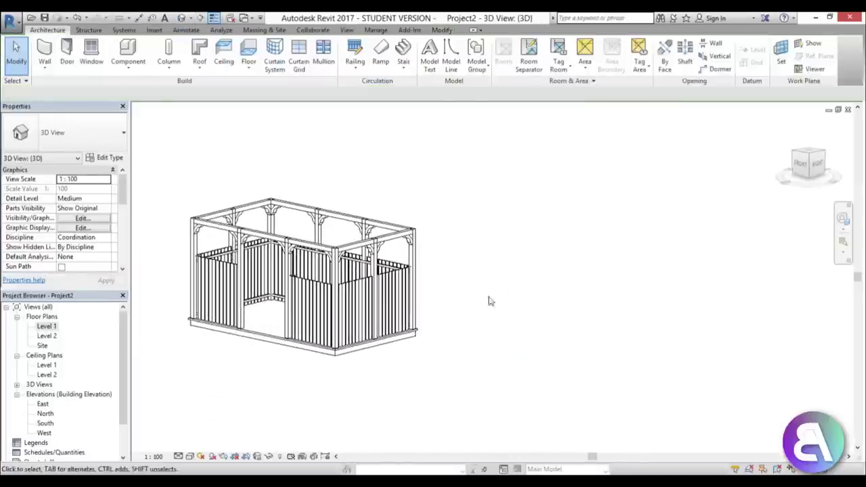
Step: Set the Rail T height of the building's Fence - Regular railing type to 90 in its rail structure
{"action": "scroll", "coordinate": [223, 260], "scroll_direction": "up", "scroll_amount": 3}
{"action": "left_click", "coordinate": [209, 267]}
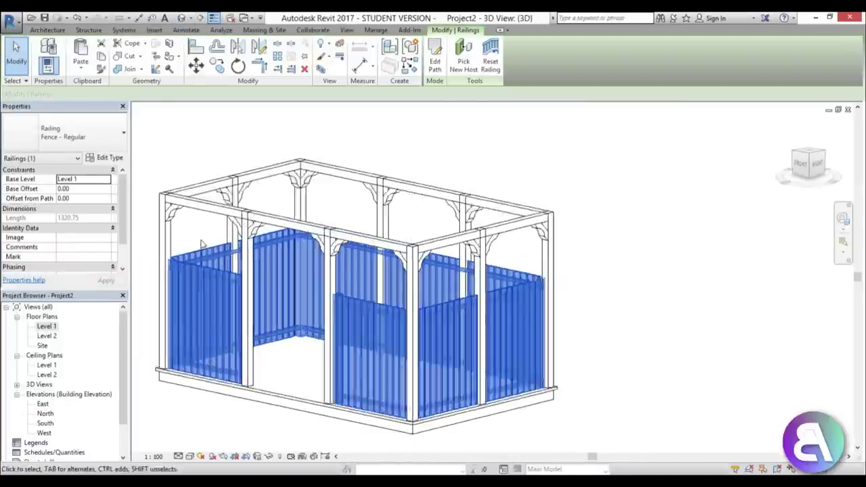
{"action": "scroll", "coordinate": [240, 233], "scroll_direction": "up", "scroll_amount": 3}
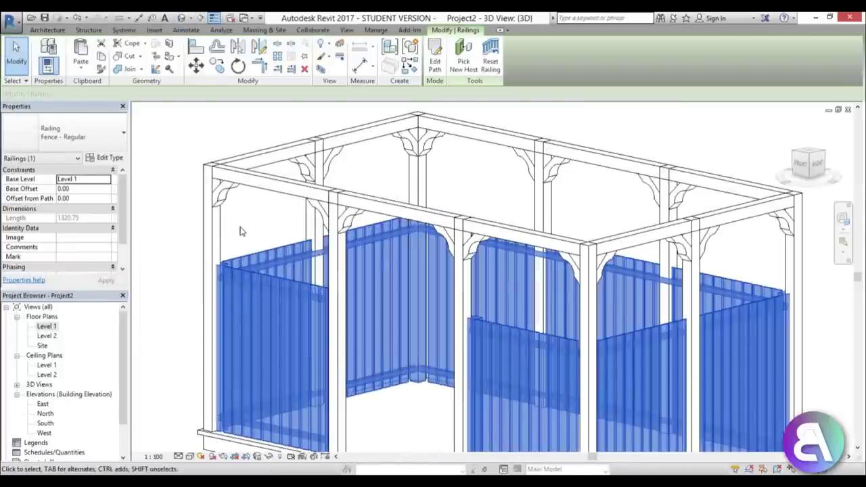
{"action": "scroll", "coordinate": [240, 232], "scroll_direction": "down", "scroll_amount": 3}
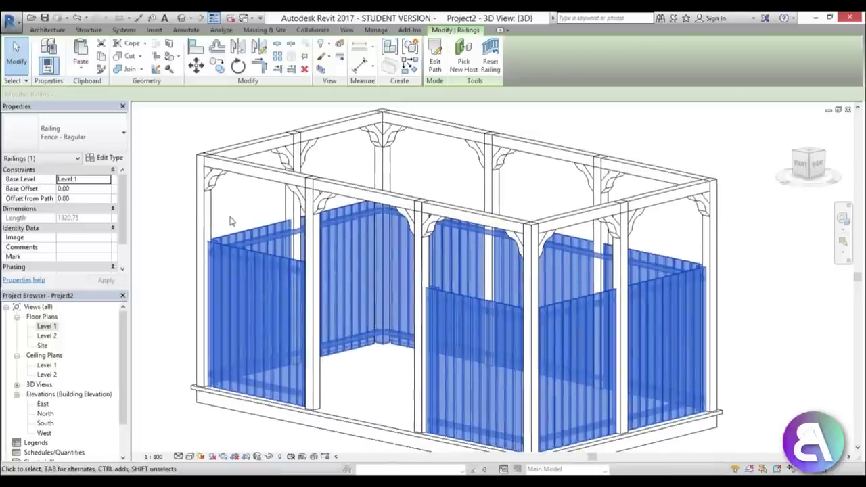
{"action": "left_click", "coordinate": [102, 158]}
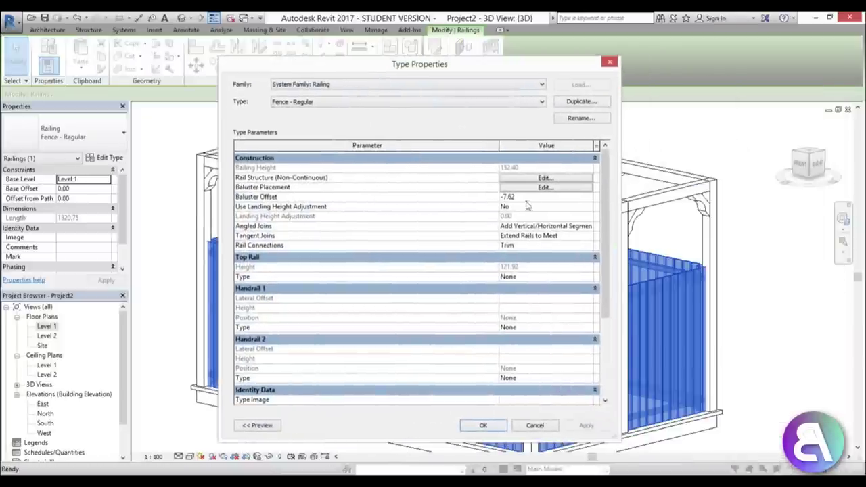
{"action": "left_click", "coordinate": [529, 184]}
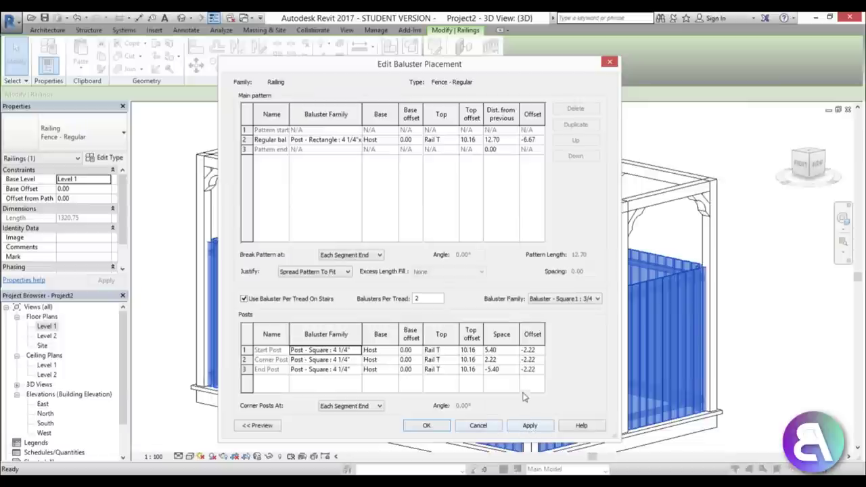
{"action": "left_click", "coordinate": [478, 426]}
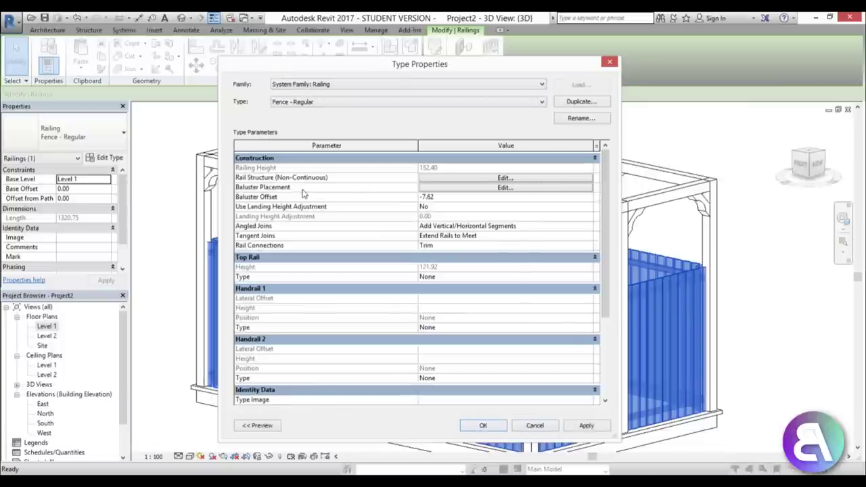
{"action": "left_click", "coordinate": [497, 177]}
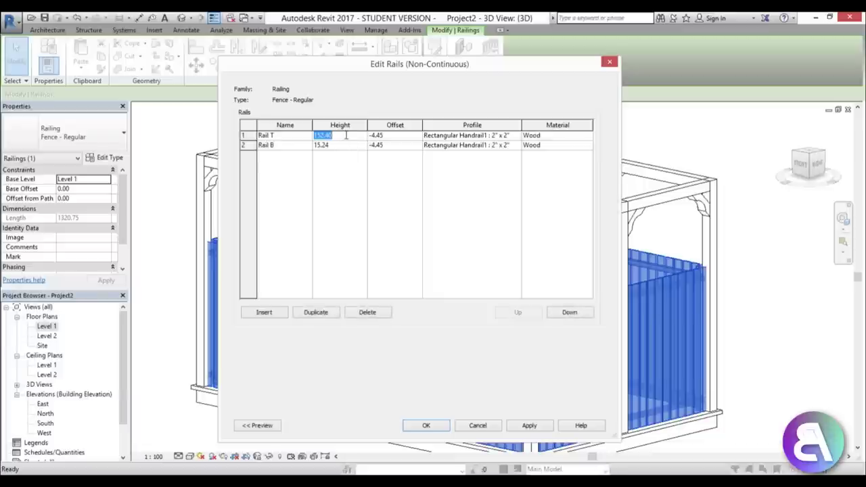
{"action": "left_click", "coordinate": [545, 428]}
{"action": "left_click", "coordinate": [426, 426]}
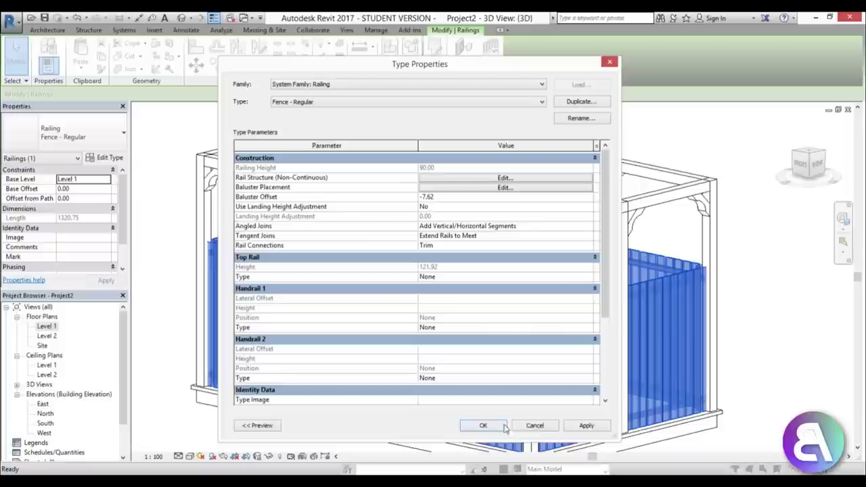
{"action": "left_click", "coordinate": [585, 426]}
{"action": "left_click", "coordinate": [482, 425]}
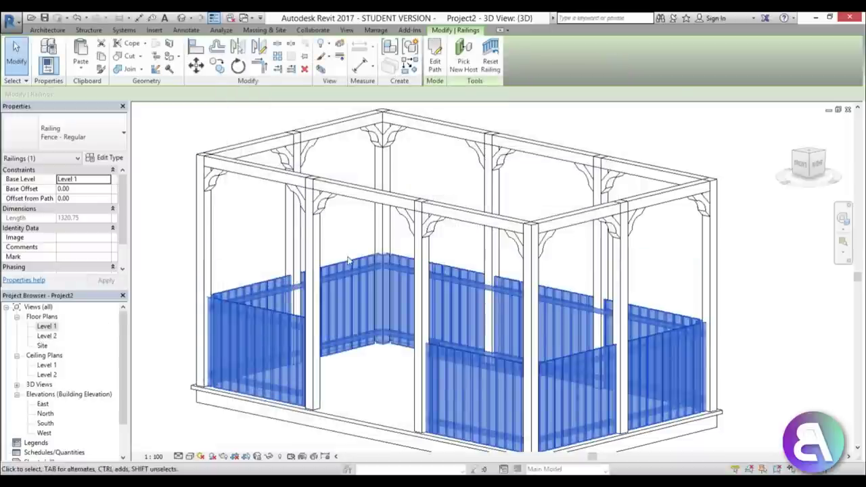
{"action": "key", "text": "Escape"}
Step: Edit the fence railing's path in the Level 1 floor plan and shift its left side outward toward the columns' outer faces
{"action": "scroll", "coordinate": [389, 281], "scroll_direction": "up", "scroll_amount": 6}
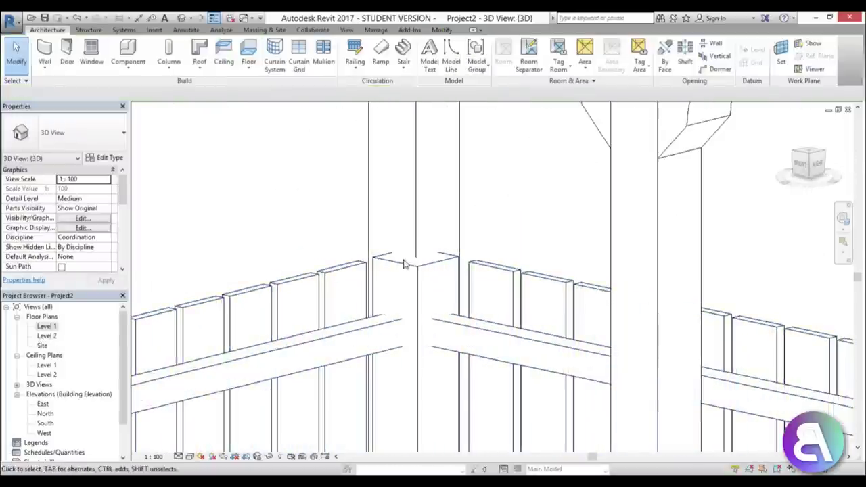
{"action": "double_click", "coordinate": [46, 326]}
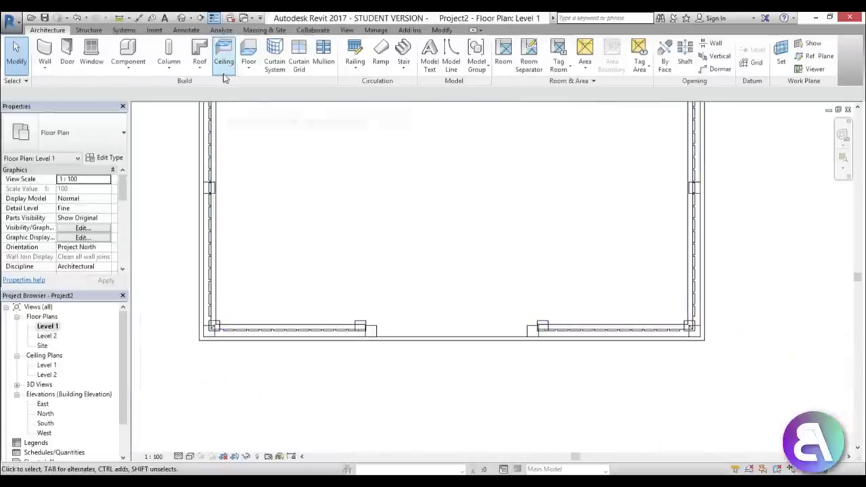
{"action": "double_click", "coordinate": [213, 253]}
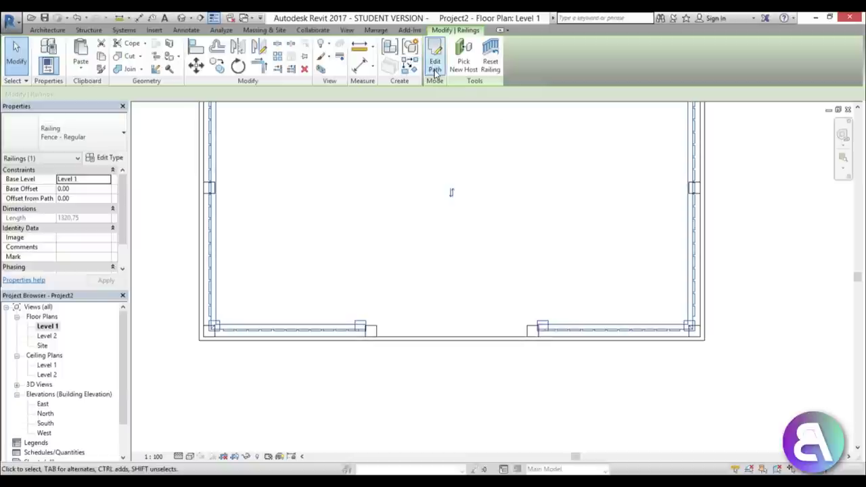
{"action": "scroll", "coordinate": [223, 311], "scroll_direction": "up", "scroll_amount": 5}
{"action": "left_click", "coordinate": [227, 325]}
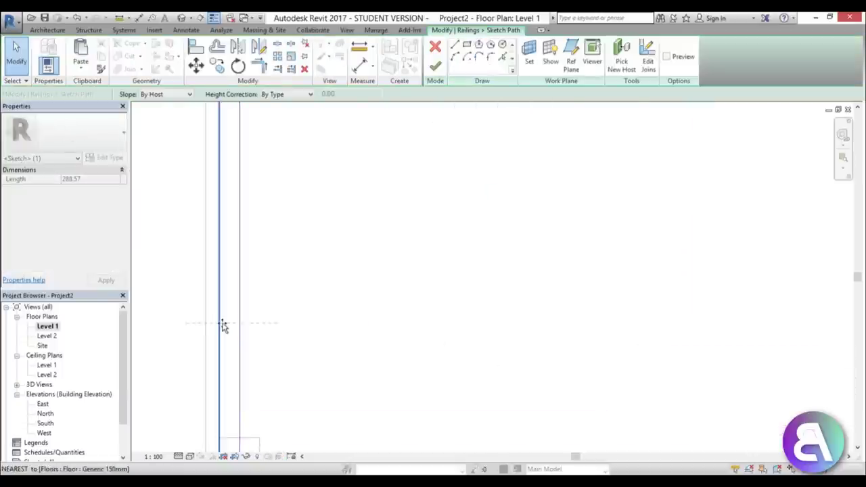
{"action": "scroll", "coordinate": [237, 345], "scroll_direction": "down", "scroll_amount": 3}
{"action": "scroll", "coordinate": [241, 263], "scroll_direction": "up", "scroll_amount": 3}
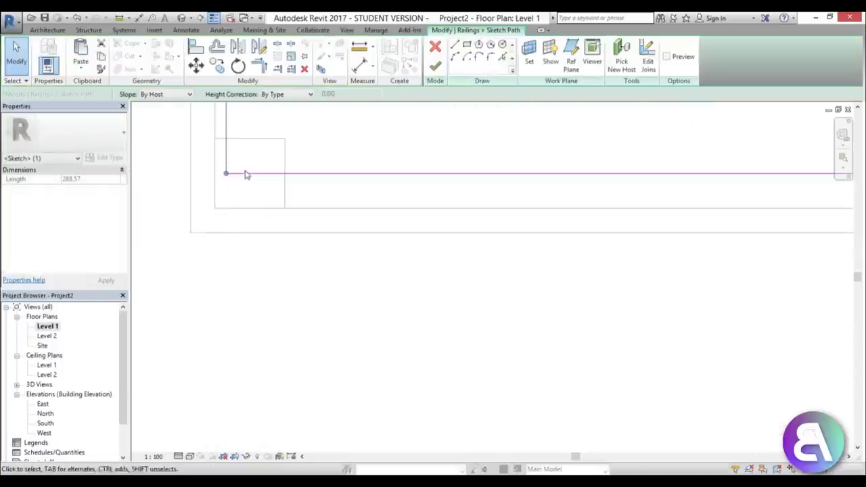
Step: Shift the front-left and rear segments of the railing path outward toward the columns' outer faces
{"action": "left_click", "coordinate": [243, 195]}
{"action": "left_click_drag", "start_coordinate": [242, 194], "coordinate": [243, 198]}
{"action": "scroll", "coordinate": [244, 289], "scroll_direction": "down", "scroll_amount": 4}
{"action": "scroll", "coordinate": [284, 263], "scroll_direction": "down", "scroll_amount": 1}
{"action": "middle_click_drag", "start_coordinate": [298, 263], "coordinate": [287, 432]}
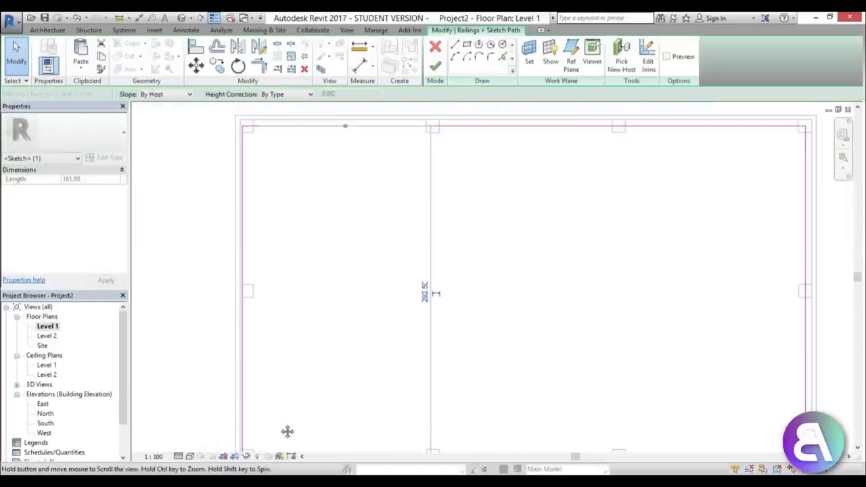
{"action": "scroll", "coordinate": [248, 112], "scroll_direction": "up", "scroll_amount": 3}
{"action": "scroll", "coordinate": [245, 125], "scroll_direction": "up", "scroll_amount": 3}
{"action": "left_click_drag", "start_coordinate": [246, 159], "coordinate": [243, 136]}
Step: Shift the right side of the railing path outward toward the columns' outer faces and finish the path edit
{"action": "scroll", "coordinate": [145, 165], "scroll_direction": "down", "scroll_amount": 3}
{"action": "scroll", "coordinate": [142, 172], "scroll_direction": "down", "scroll_amount": 2}
{"action": "scroll", "coordinate": [409, 125], "scroll_direction": "up", "scroll_amount": 4}
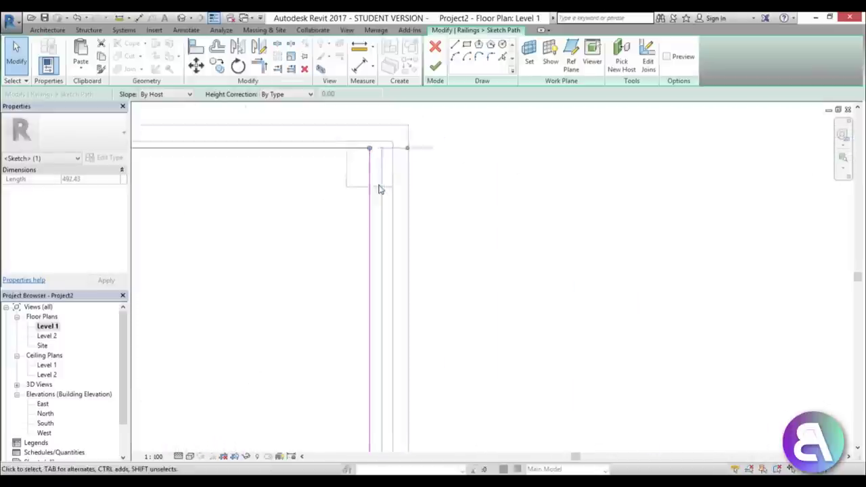
{"action": "left_click_drag", "start_coordinate": [369, 180], "coordinate": [382, 179]}
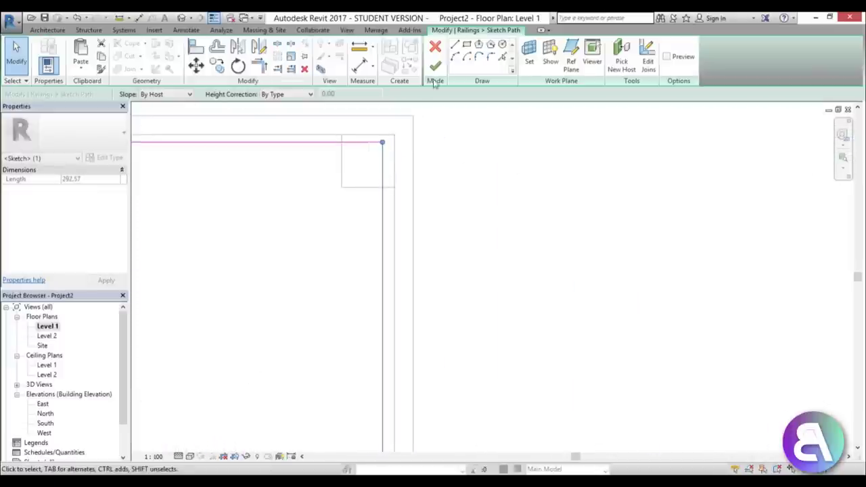
{"action": "left_click", "coordinate": [434, 67]}
Step: Examine how the adjusted fence railing meets the columns, in plan and from several angles in the 3D view
{"action": "left_click", "coordinate": [449, 165]}
{"action": "scroll", "coordinate": [469, 179], "scroll_direction": "down", "scroll_amount": 2}
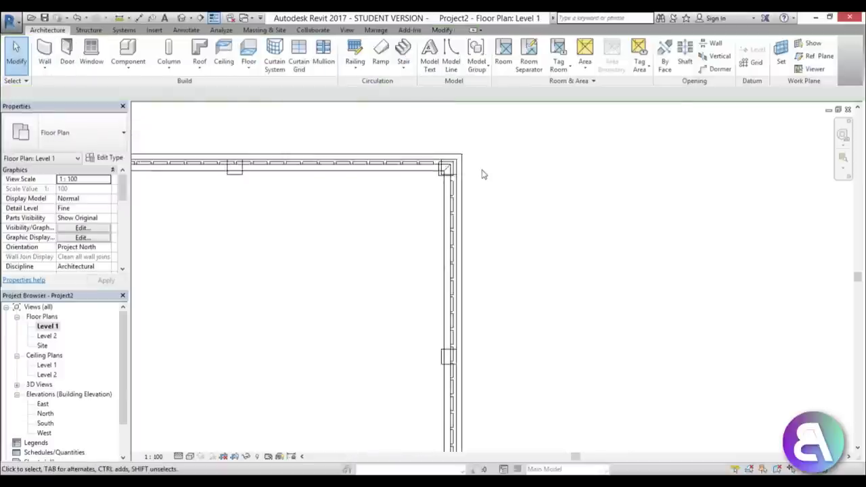
{"action": "middle_click_drag", "start_coordinate": [469, 178], "coordinate": [496, 178]}
{"action": "left_click", "coordinate": [179, 18]}
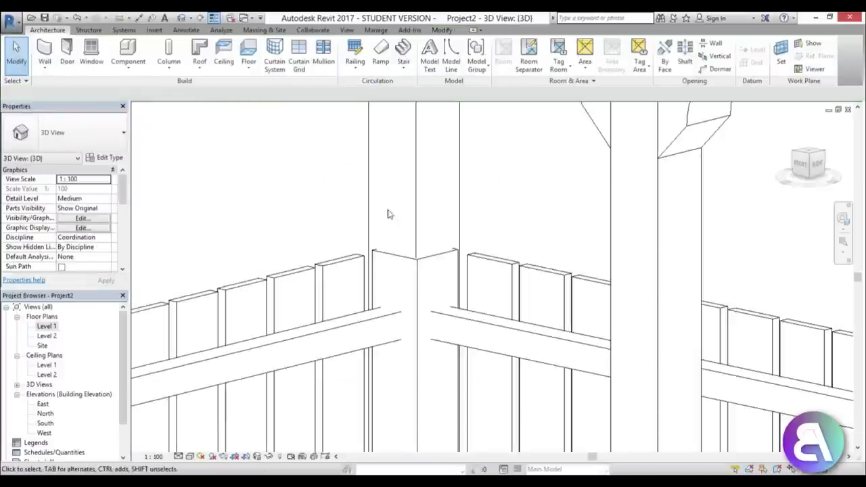
{"action": "scroll", "coordinate": [396, 213], "scroll_direction": "down", "scroll_amount": 5}
{"action": "middle_click_drag", "start_coordinate": [380, 238], "coordinate": [507, 228], "text": "shift"}
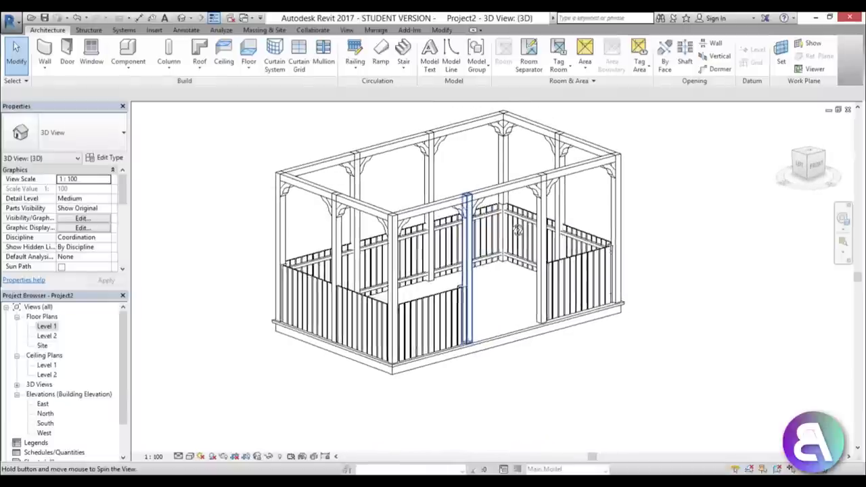
{"action": "scroll", "coordinate": [326, 152], "scroll_direction": "up", "scroll_amount": 3}
{"action": "scroll", "coordinate": [639, 200], "scroll_direction": "down", "scroll_amount": 4}
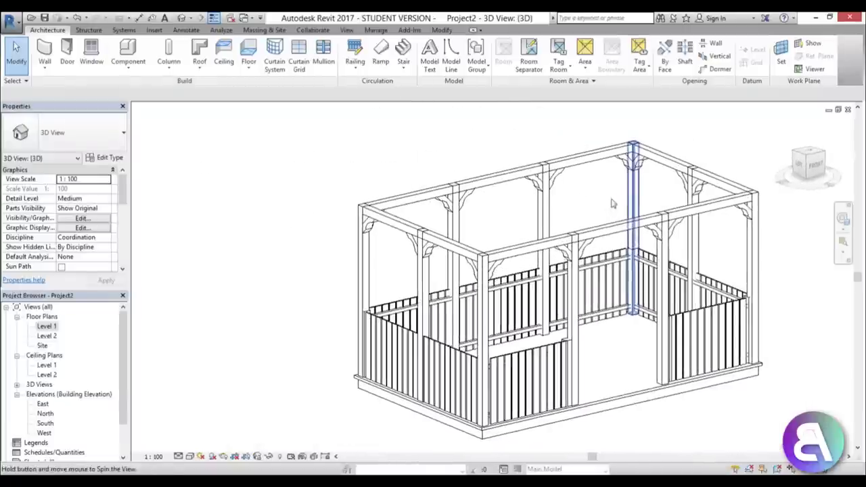
Step: Start a roof footprint in the Level 2 floor plan with the Basic Roof type Generic - 125mm
{"action": "double_click", "coordinate": [48, 336]}
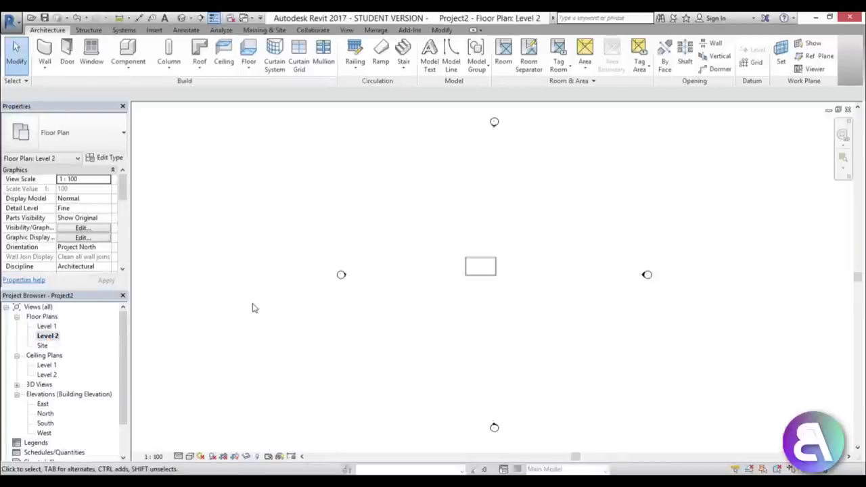
{"action": "scroll", "coordinate": [559, 236], "scroll_direction": "up", "scroll_amount": 2}
{"action": "scroll", "coordinate": [405, 301], "scroll_direction": "up", "scroll_amount": 4}
{"action": "scroll", "coordinate": [406, 308], "scroll_direction": "up", "scroll_amount": 2}
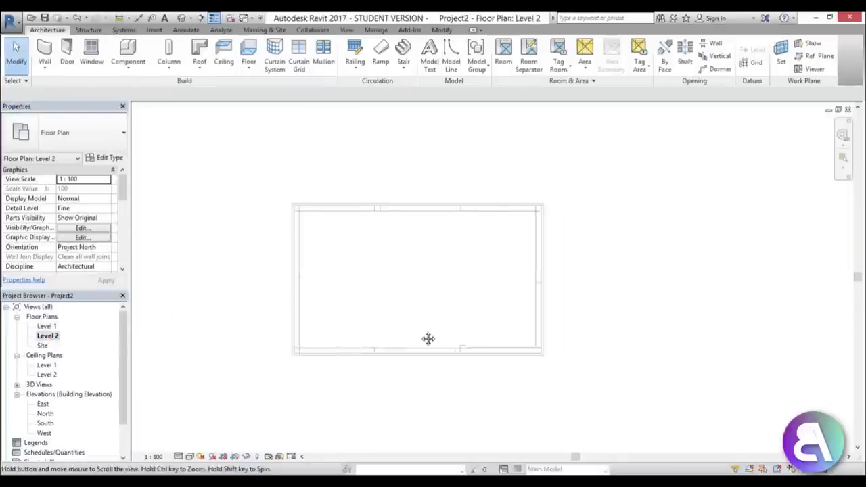
{"action": "left_click", "coordinate": [199, 52]}
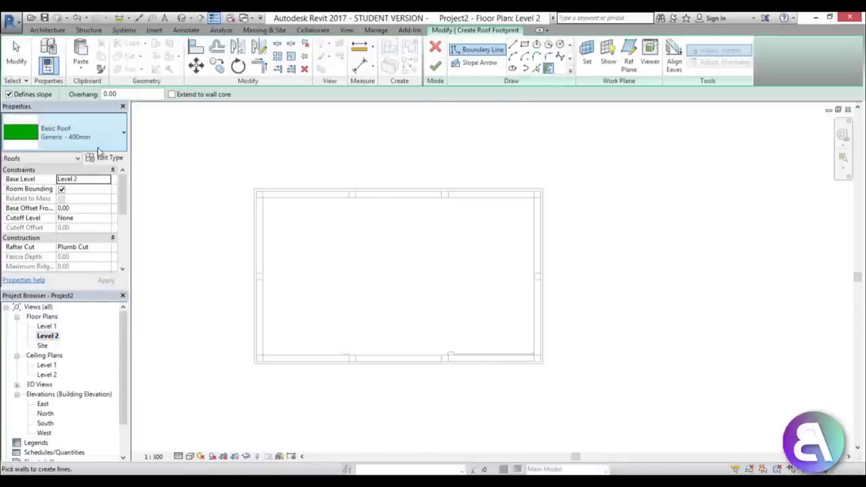
{"action": "left_click", "coordinate": [67, 133]}
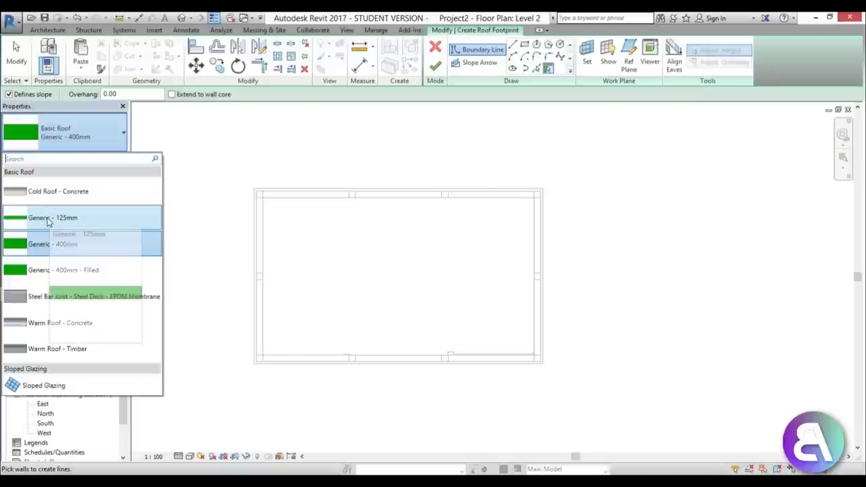
{"action": "left_click", "coordinate": [51, 219]}
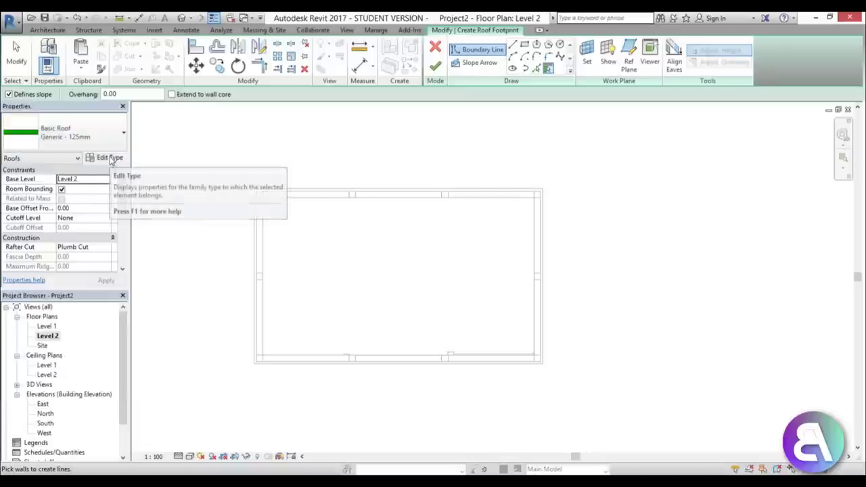
Step: Set the structure layer of roof type Generic - 125mm to the Wood Shake material with a thickness of 5 cm
{"action": "left_click", "coordinate": [108, 158]}
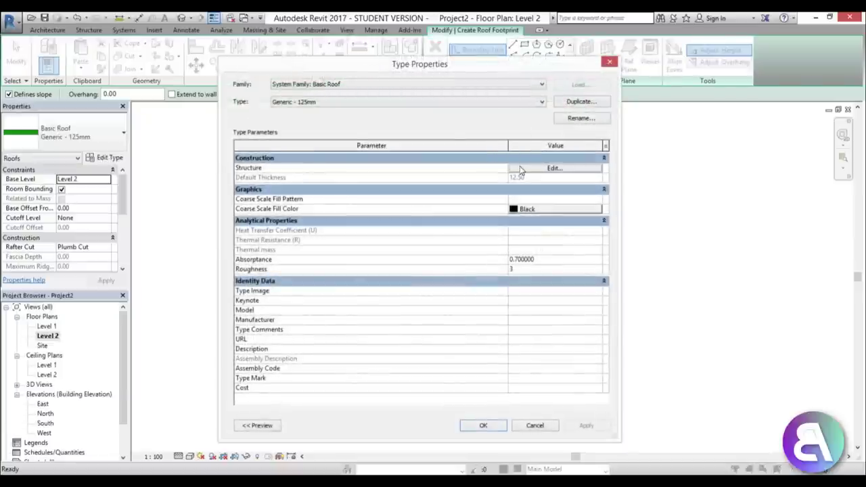
{"action": "left_click", "coordinate": [520, 169]}
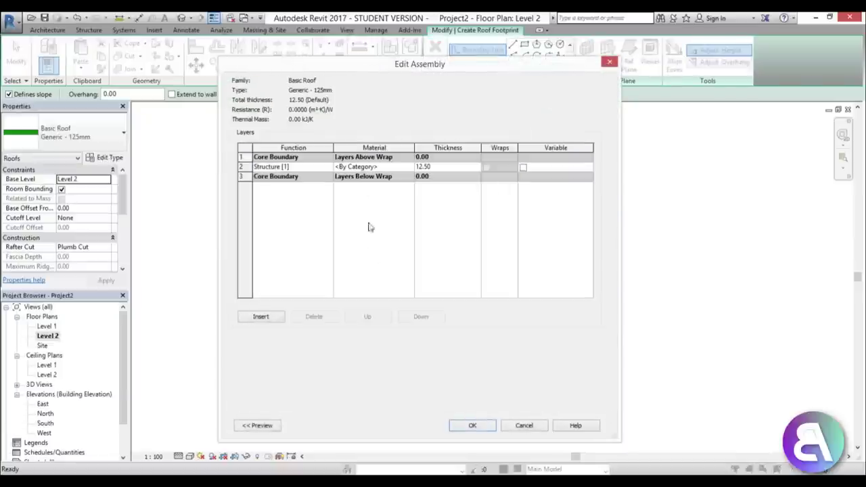
{"action": "left_click", "coordinate": [406, 167]}
{"action": "left_click", "coordinate": [410, 167]}
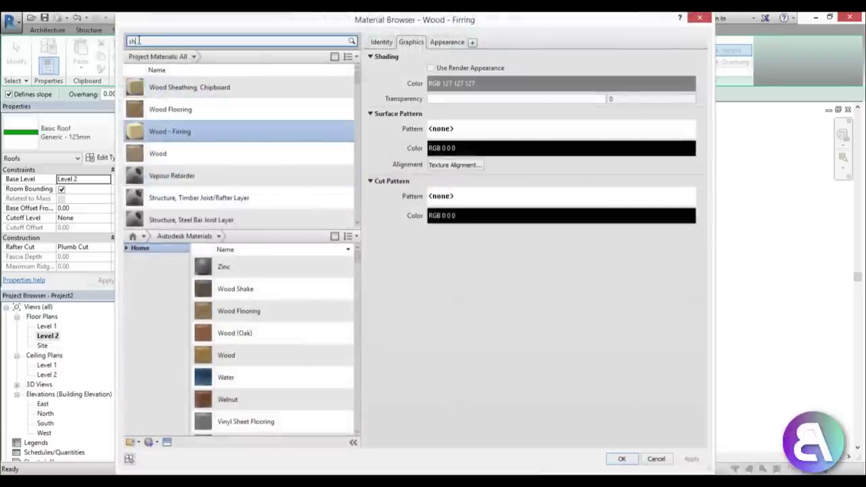
{"action": "type", "text": "sh"}
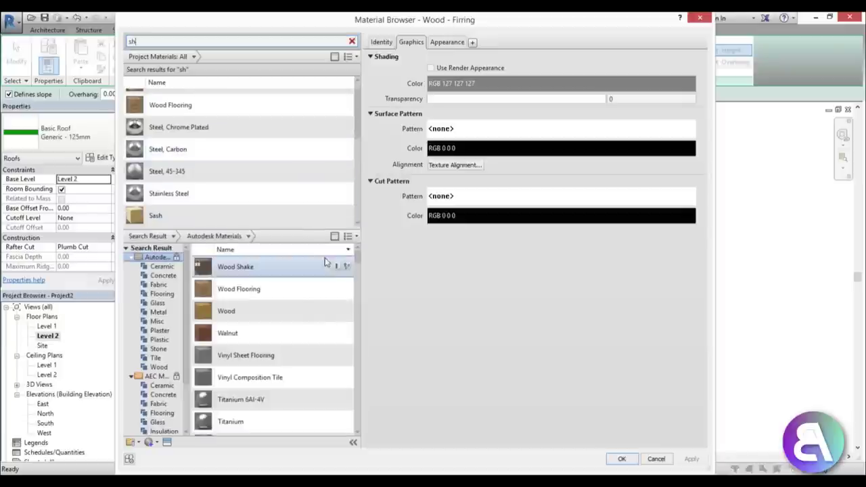
{"action": "left_click", "coordinate": [335, 268]}
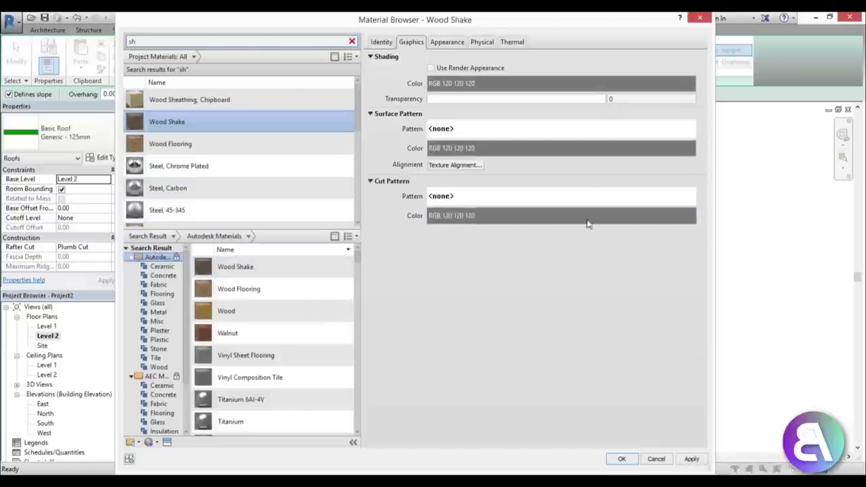
{"action": "left_click", "coordinate": [629, 458]}
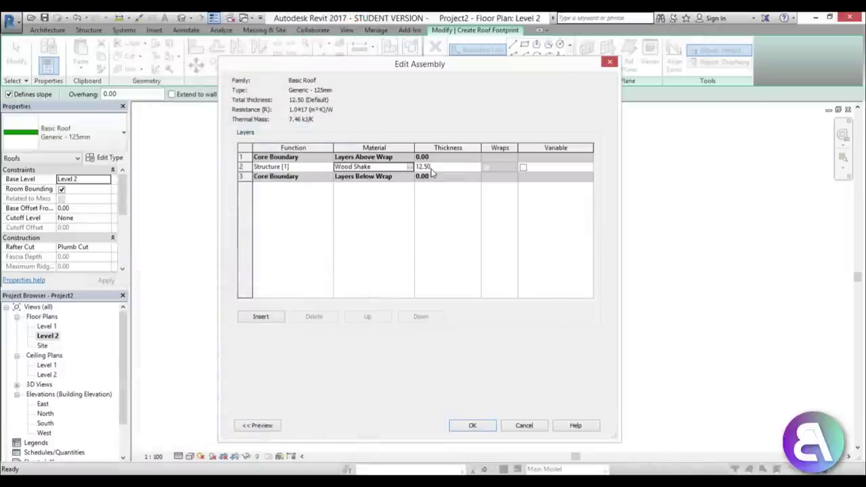
{"action": "left_click", "coordinate": [431, 168]}
{"action": "type", "text": "5"}
{"action": "key", "text": "Tab"}
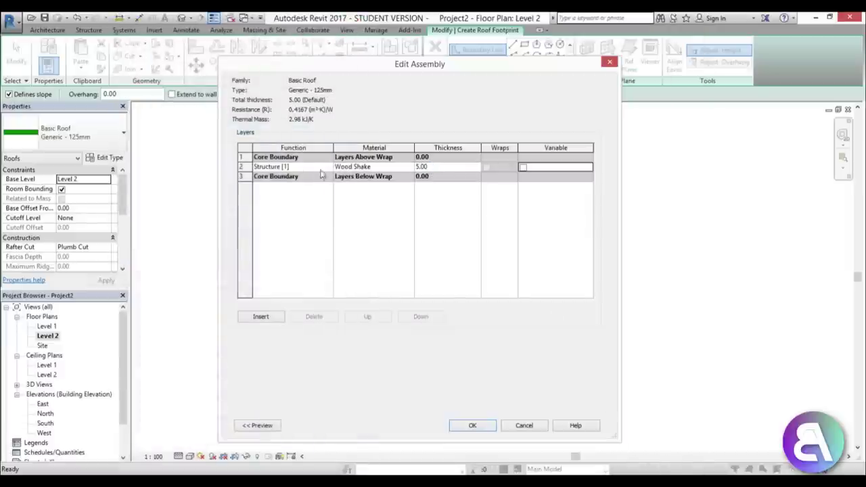
Step: Insert a second structure layer below the Wood Shake layer and assign it the Wood - Firring material
{"action": "left_click", "coordinate": [243, 166]}
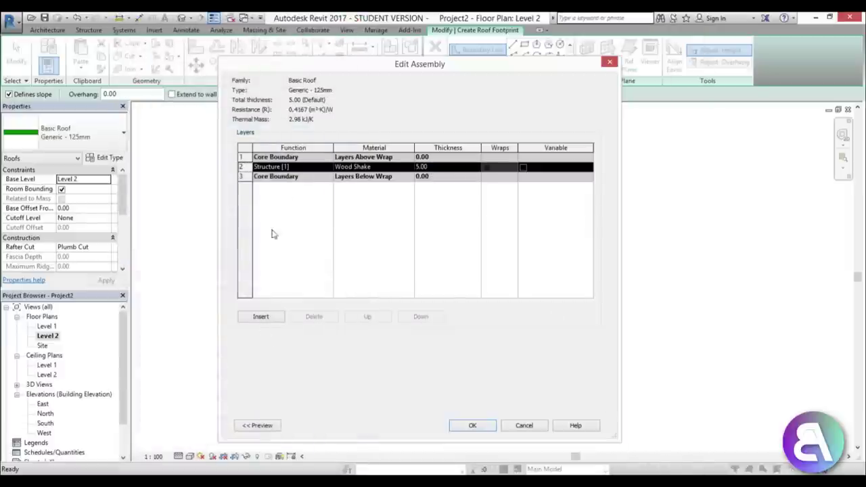
{"action": "left_click", "coordinate": [264, 317]}
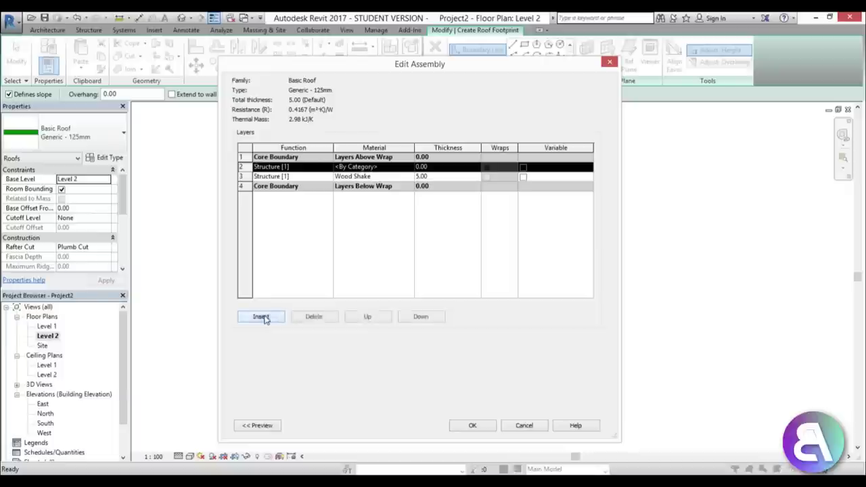
{"action": "left_click", "coordinate": [418, 316]}
{"action": "left_click", "coordinate": [403, 178]}
{"action": "left_click", "coordinate": [410, 176]}
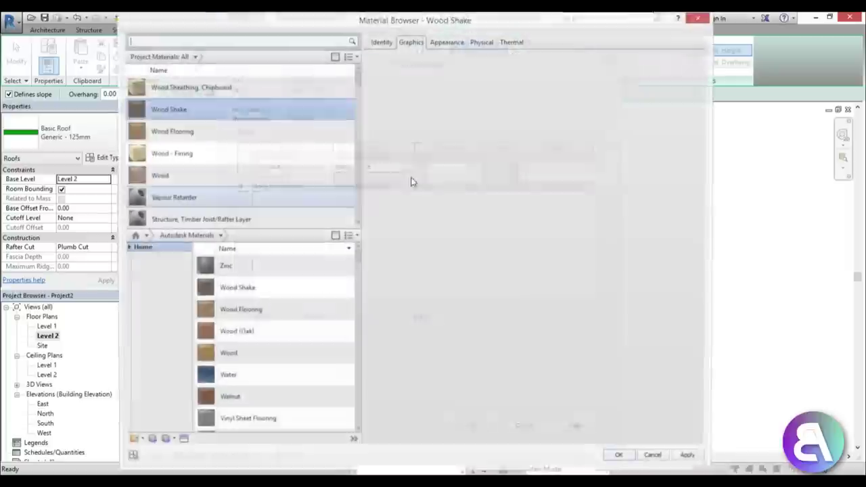
{"action": "left_click", "coordinate": [184, 153]}
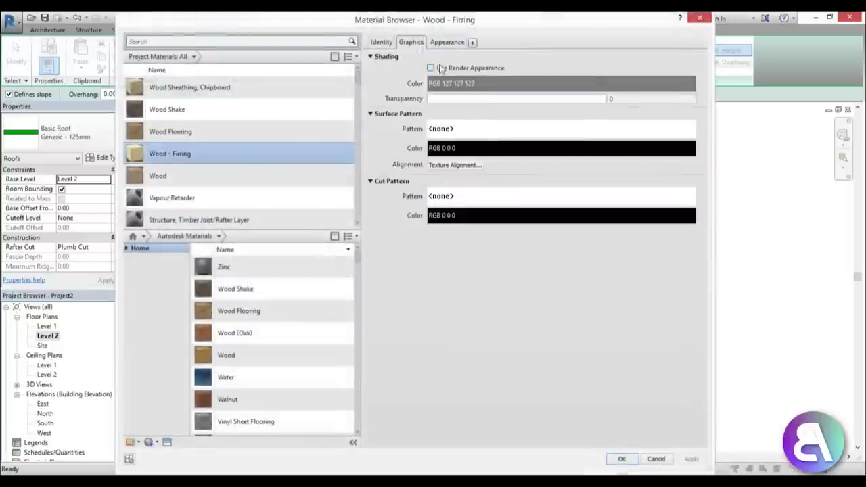
{"action": "left_click", "coordinate": [444, 43]}
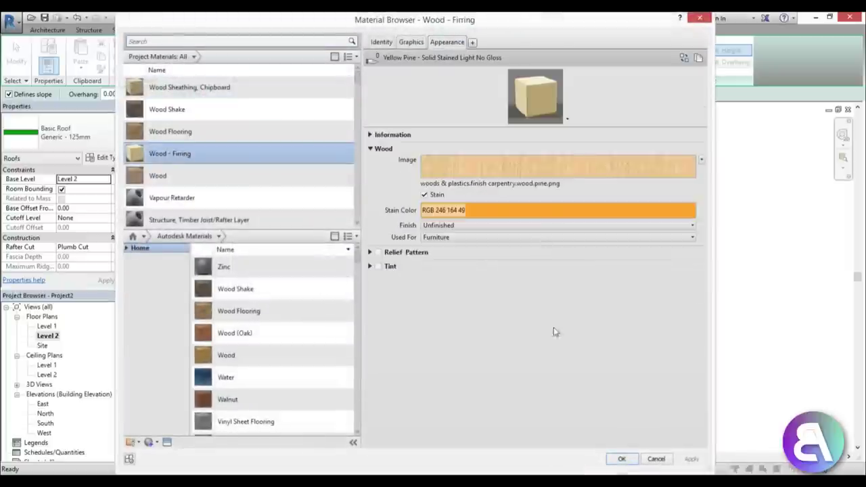
{"action": "left_click", "coordinate": [622, 459]}
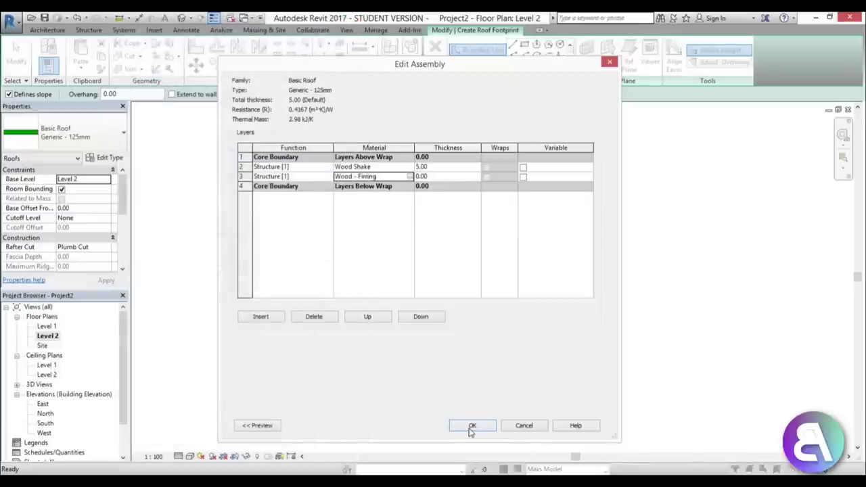
Step: Set the Wood - Firring layer's thickness to 3 cm and accept the changes to the roof type
{"action": "left_click", "coordinate": [431, 175]}
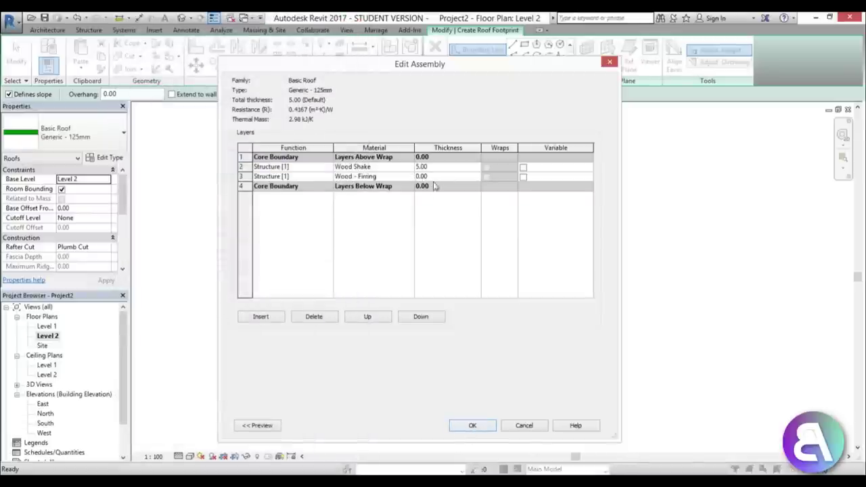
{"action": "type", "text": "3"}
{"action": "key", "text": "Tab"}
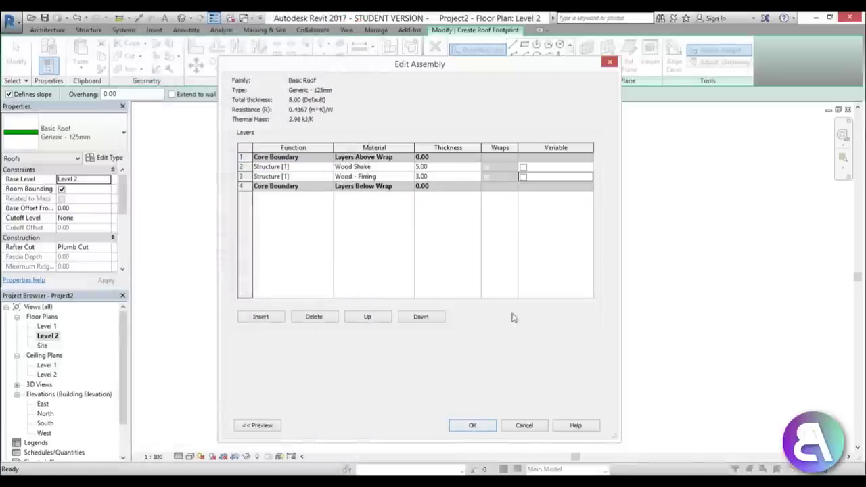
{"action": "left_click", "coordinate": [473, 426]}
{"action": "left_click", "coordinate": [587, 428]}
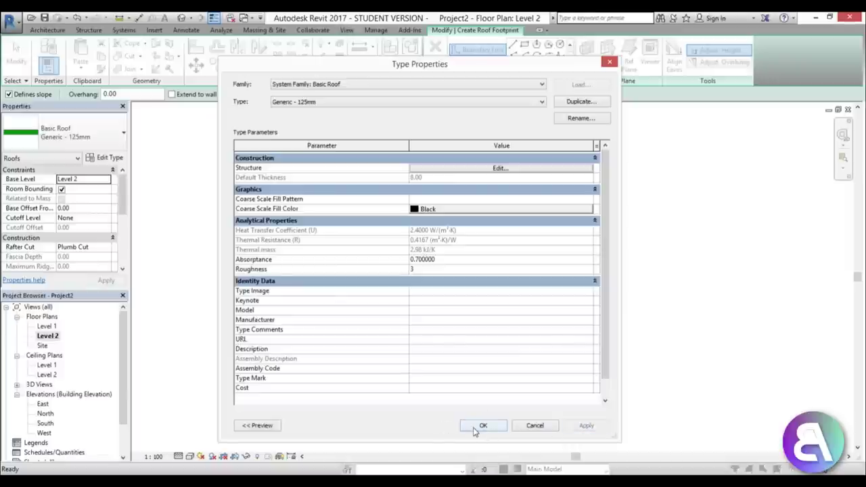
{"action": "left_click", "coordinate": [481, 425]}
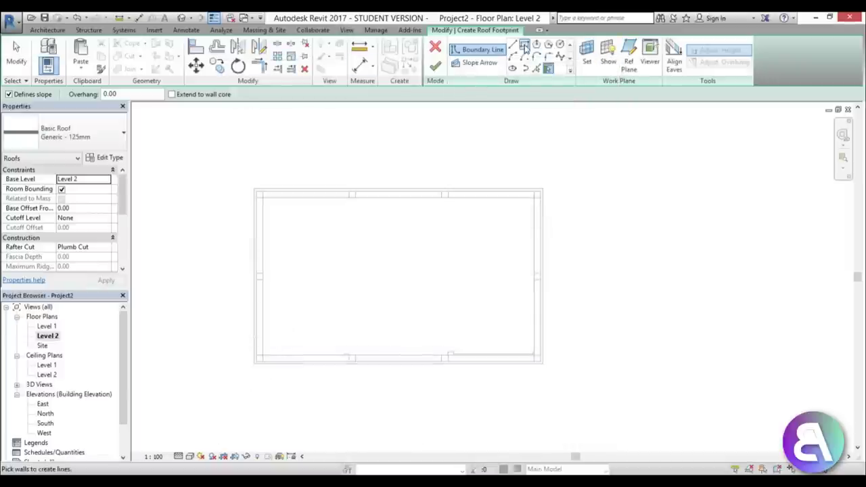
Step: Draw a rectangular sloped roof boundary offset 40 cm outward from the floor's opposite corners and finish the roof
{"action": "left_click", "coordinate": [525, 45]}
{"action": "left_click", "coordinate": [256, 191]}
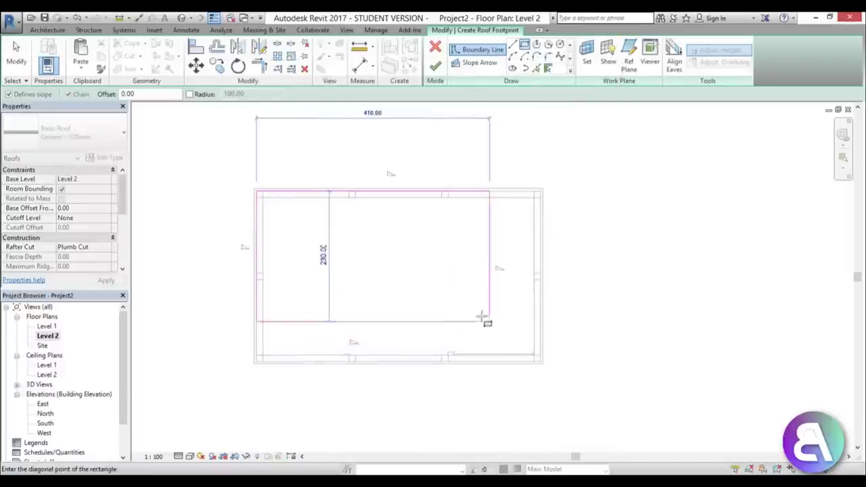
{"action": "key", "text": "Escape"}
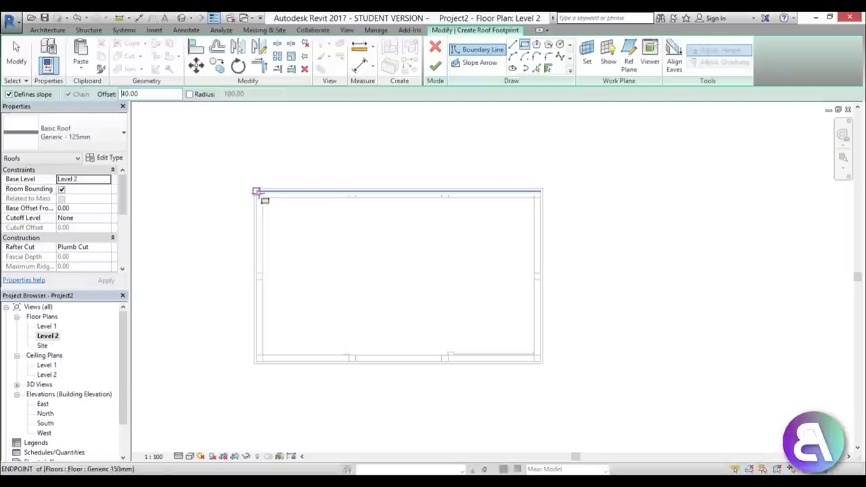
{"action": "left_click", "coordinate": [257, 192]}
{"action": "scroll", "coordinate": [551, 368], "scroll_direction": "up", "scroll_amount": 2}
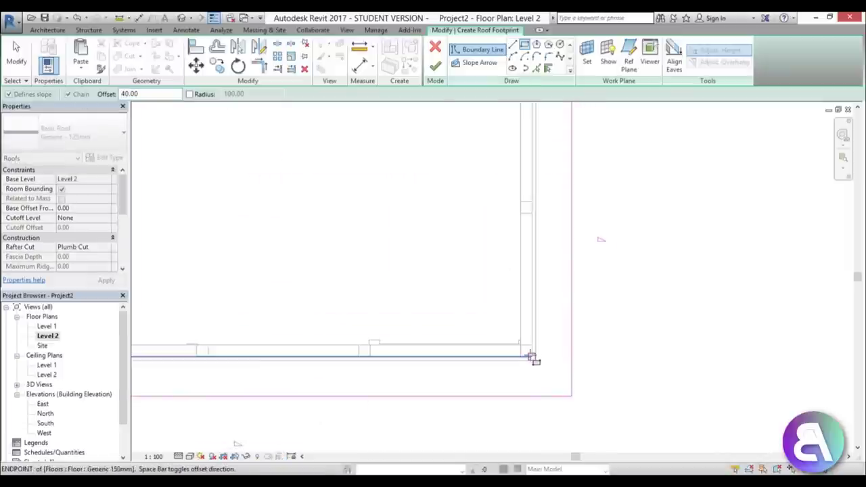
{"action": "left_click", "coordinate": [532, 359]}
{"action": "scroll", "coordinate": [427, 359], "scroll_direction": "down", "scroll_amount": 3}
{"action": "left_click", "coordinate": [434, 66]}
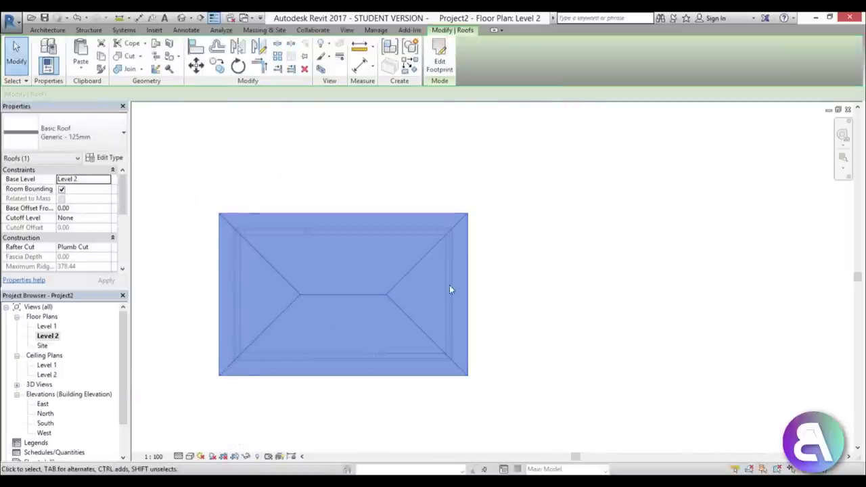
Step: Create a lengthwise building section across the whole roof, slightly below its ridge in plan, and open its view
{"action": "left_click", "coordinate": [201, 18]}
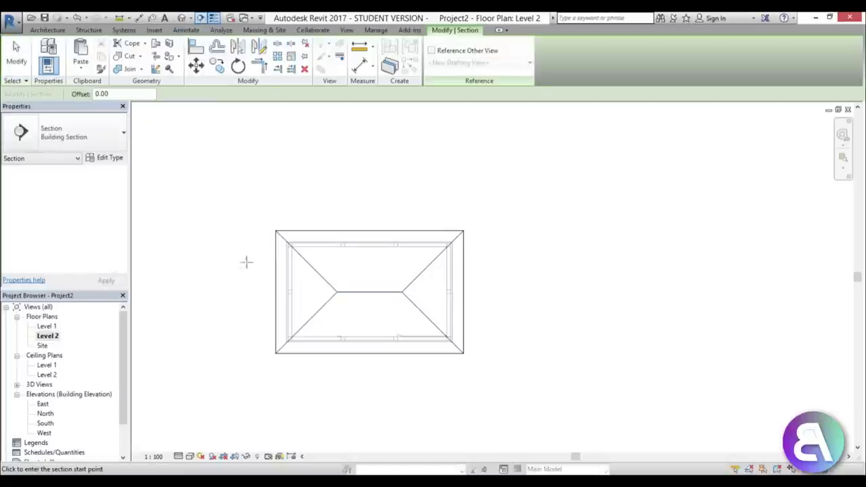
{"action": "left_click", "coordinate": [247, 301]}
{"action": "left_click", "coordinate": [507, 301]}
{"action": "key", "text": "Escape"}
{"action": "key", "text": "Escape"}
{"action": "double_click", "coordinate": [246, 288]}
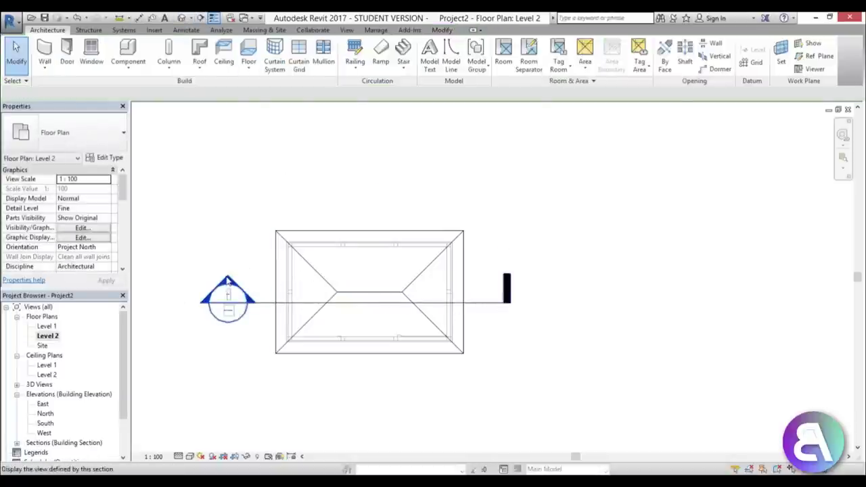
Step: Try base offsets of -50 cm and -30 cm for the roof and compare how it meets the beams in section
{"action": "scroll", "coordinate": [363, 257], "scroll_direction": "up", "scroll_amount": 4}
{"action": "left_click", "coordinate": [363, 257]}
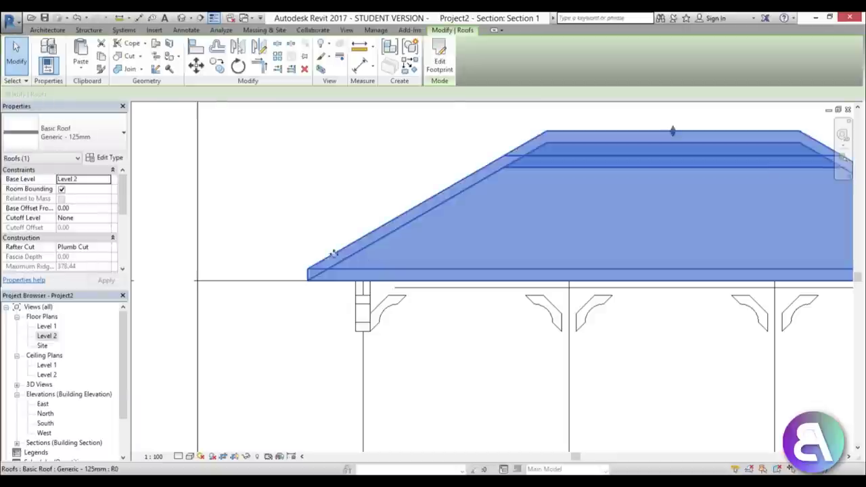
{"action": "scroll", "coordinate": [629, 147], "scroll_direction": "down", "scroll_amount": 1}
{"action": "scroll", "coordinate": [332, 237], "scroll_direction": "up", "scroll_amount": 3}
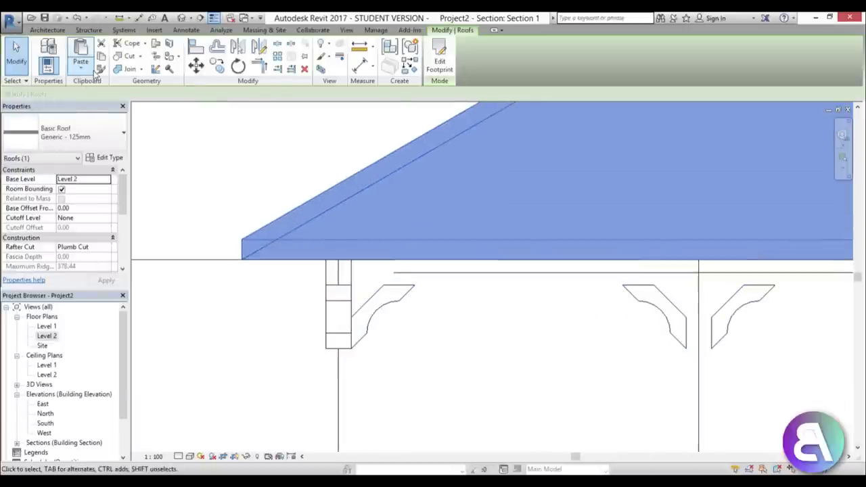
{"action": "left_click", "coordinate": [83, 208]}
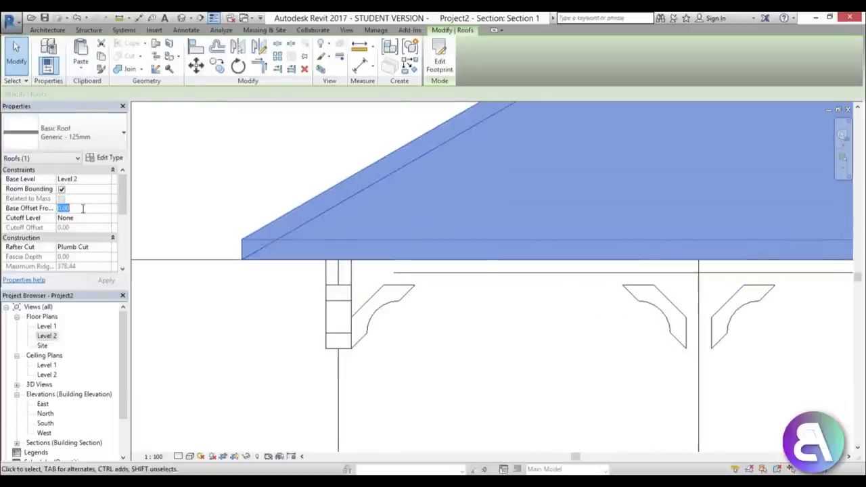
{"action": "type", "text": "-500"}
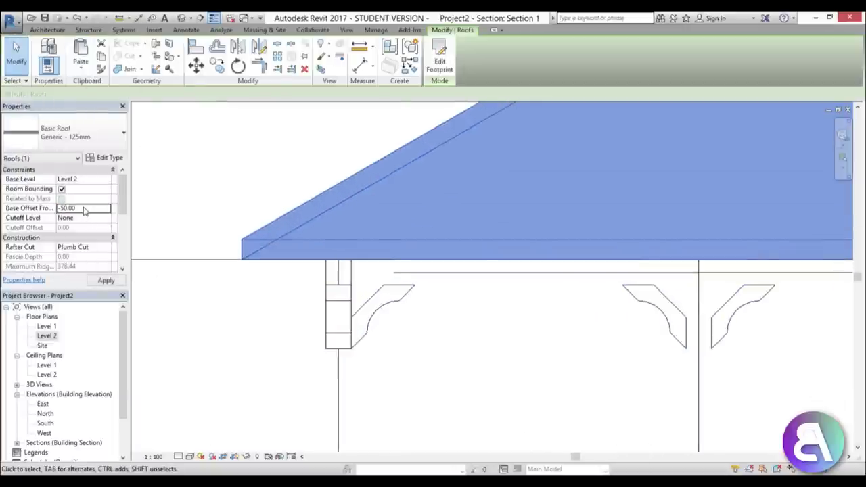
{"action": "key", "text": "Return"}
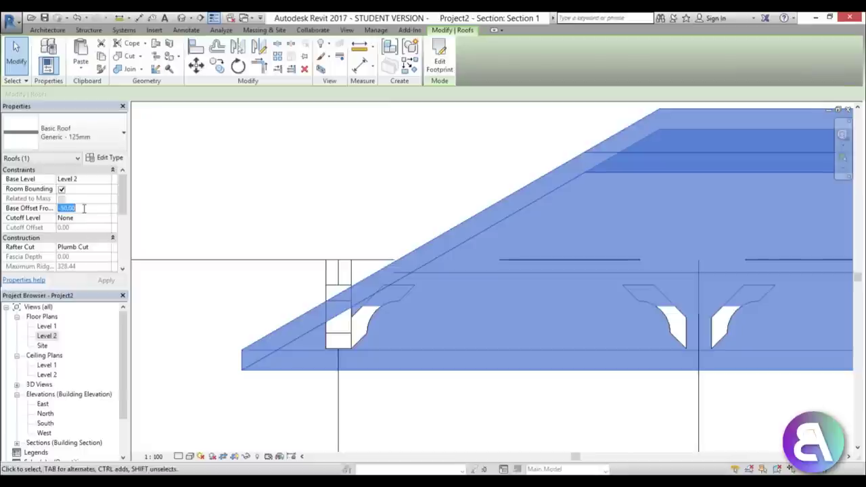
{"action": "type", "text": "-30.0"}
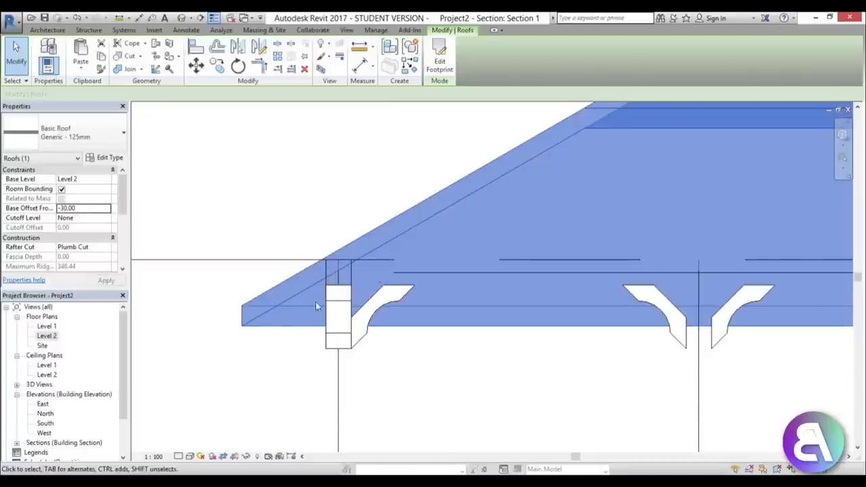
{"action": "scroll", "coordinate": [315, 302], "scroll_direction": "up", "scroll_amount": 3}
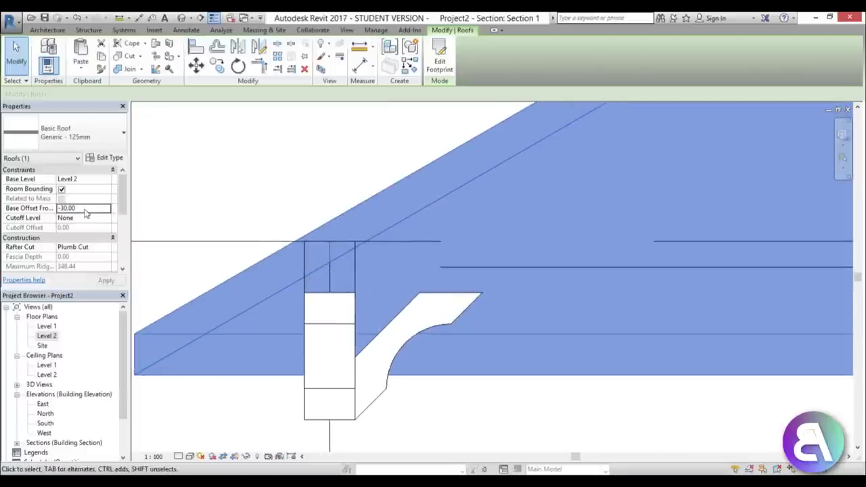
Step: Set the roof's base offset from Level 2 to -25 cm and deselect the roof
{"action": "type", "text": "-25"}
{"action": "key", "text": "Return"}
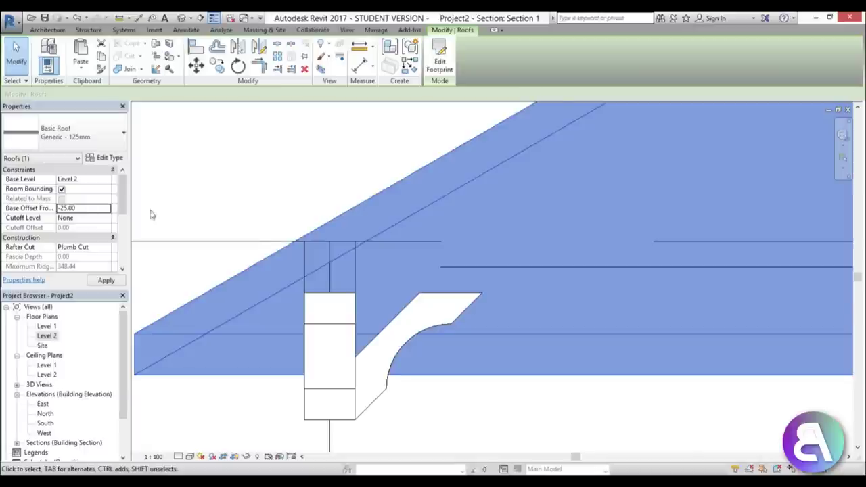
{"action": "scroll", "coordinate": [207, 219], "scroll_direction": "down", "scroll_amount": 5}
{"action": "left_click", "coordinate": [300, 252]}
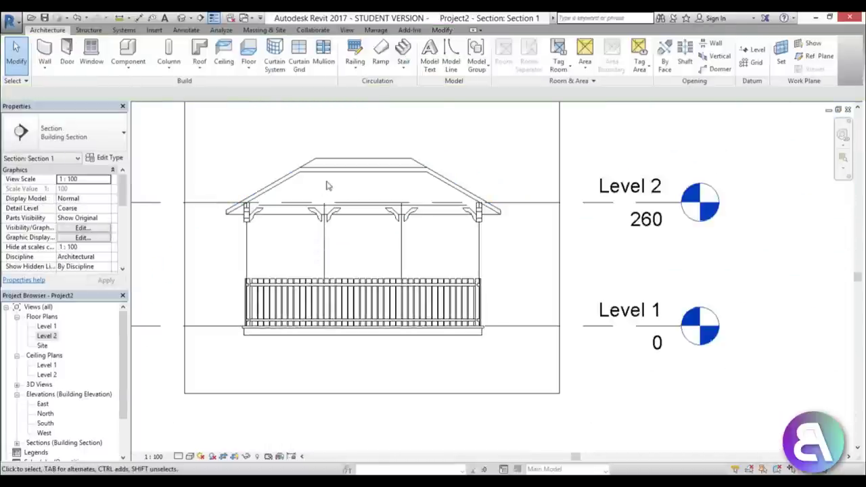
Step: Set the slope of the whole roof to 20° in the section view
{"action": "left_click", "coordinate": [329, 184]}
{"action": "left_click", "coordinate": [81, 210]}
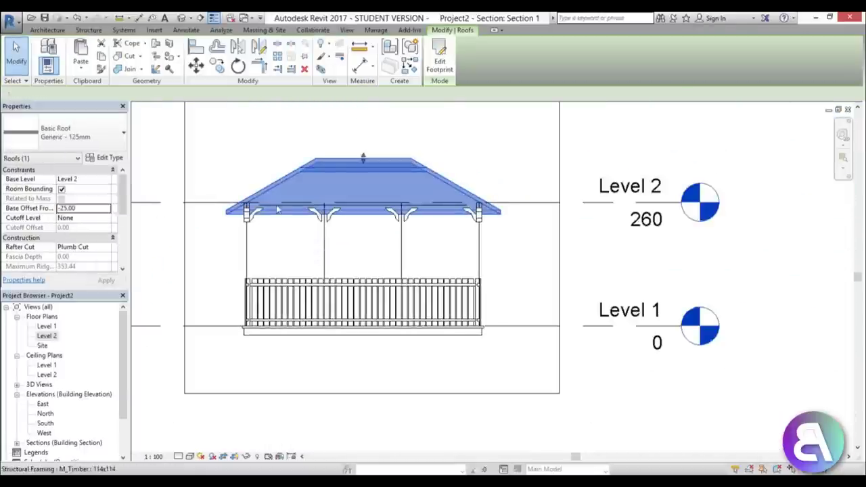
{"action": "left_click", "coordinate": [284, 240]}
{"action": "left_click", "coordinate": [279, 188]}
{"action": "left_click_drag", "start_coordinate": [123, 203], "coordinate": [124, 220]}
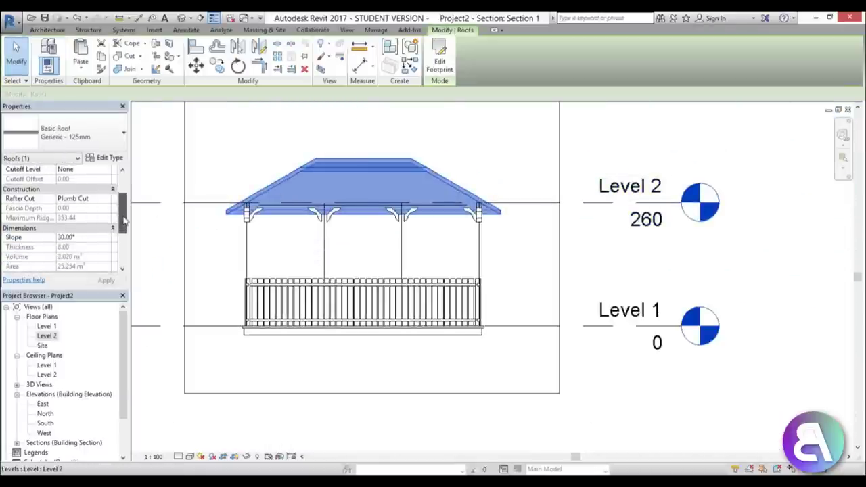
{"action": "left_click", "coordinate": [88, 237]}
{"action": "type", "text": "20"}
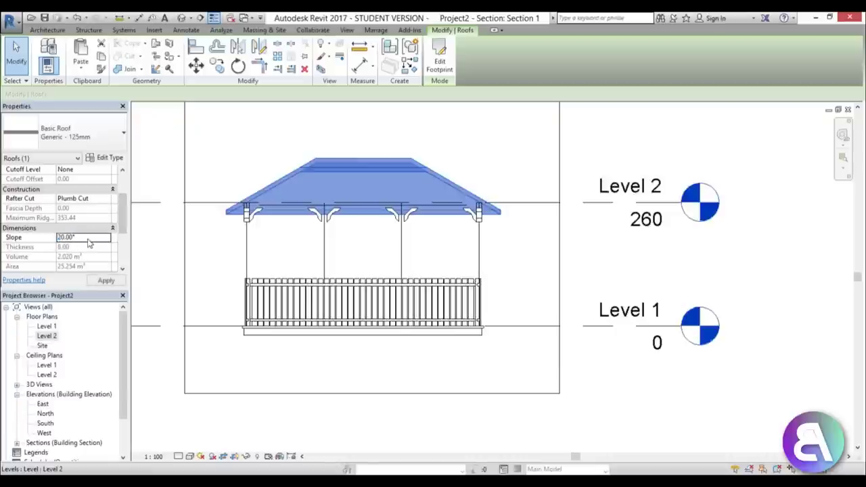
Step: Apply the 20° slope to the roof and open the default 3D view of the building
{"action": "key", "text": "Return"}
{"action": "left_click", "coordinate": [302, 173]}
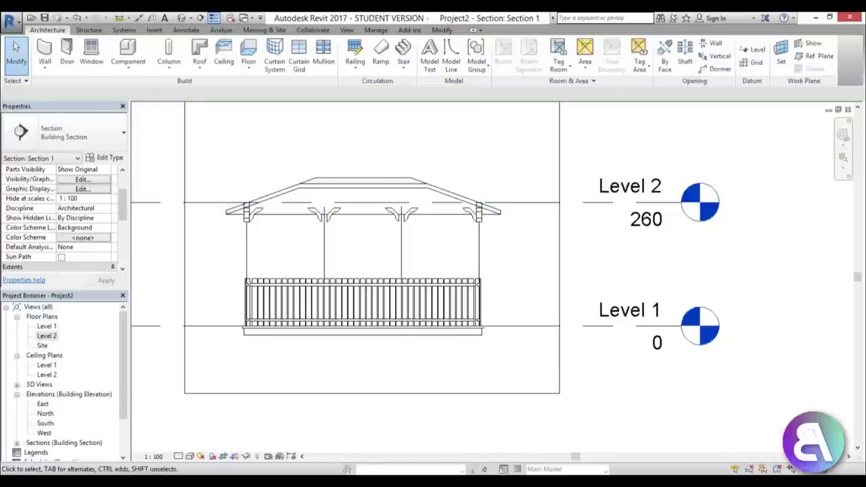
{"action": "left_click", "coordinate": [182, 19]}
{"action": "scroll", "coordinate": [444, 252], "scroll_direction": "down", "scroll_amount": 3}
{"action": "scroll", "coordinate": [445, 253], "scroll_direction": "up", "scroll_amount": 5}
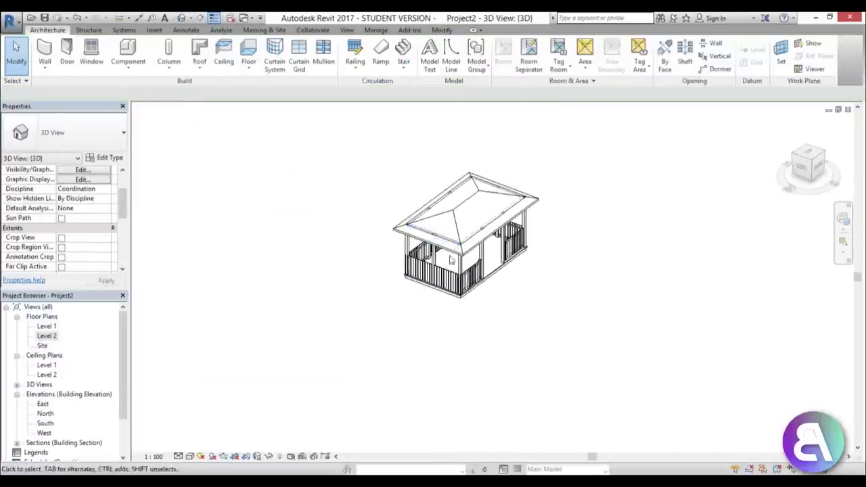
Step: Set the roof's base offset from Level 2 to -20 cm in the 3D view and deselect the roof
{"action": "scroll", "coordinate": [445, 253], "scroll_direction": "up", "scroll_amount": 2}
{"action": "left_click", "coordinate": [444, 236]}
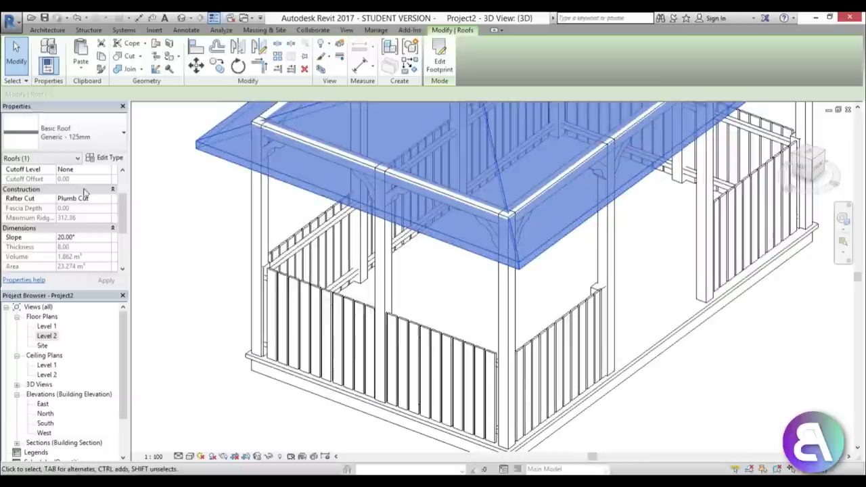
{"action": "scroll", "coordinate": [117, 214], "scroll_direction": "up", "scroll_amount": 2}
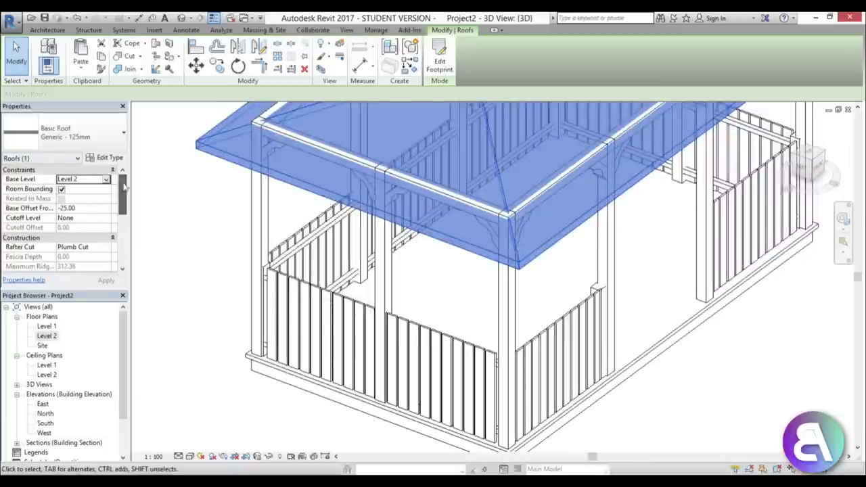
{"action": "left_click", "coordinate": [85, 208]}
{"action": "type", "text": "-20"}
{"action": "key", "text": "Return"}
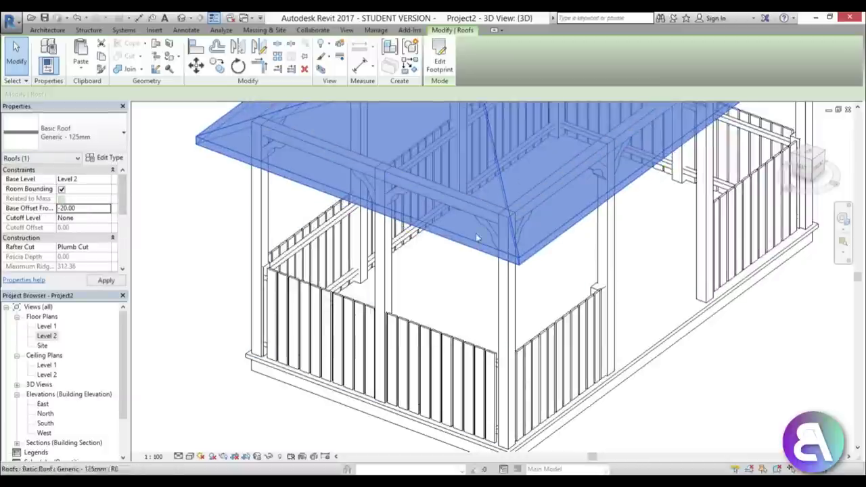
{"action": "scroll", "coordinate": [479, 231], "scroll_direction": "down", "scroll_amount": 1}
{"action": "scroll", "coordinate": [501, 207], "scroll_direction": "up", "scroll_amount": 3}
{"action": "scroll", "coordinate": [457, 261], "scroll_direction": "down", "scroll_amount": 6}
{"action": "left_click", "coordinate": [358, 329]}
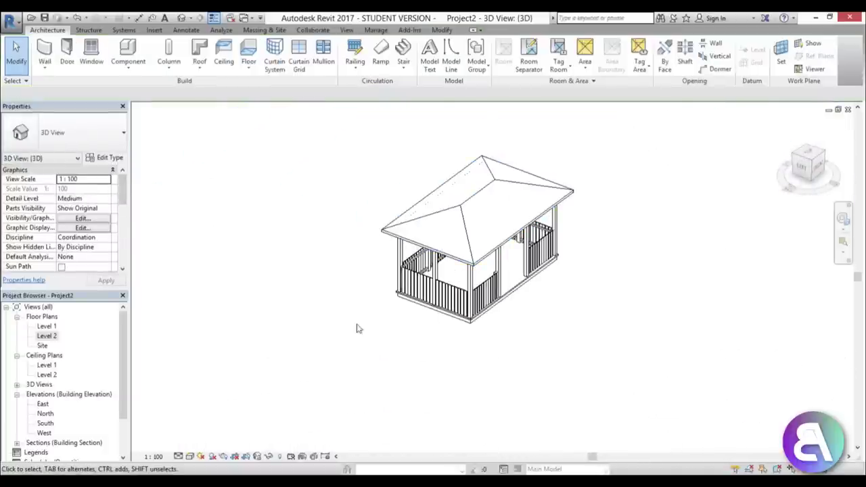
Step: Place a perspective camera in the Level 1 plan, outside the building's lower-right corner, aimed diagonally across and past its upper-left corner
{"action": "double_click", "coordinate": [47, 326]}
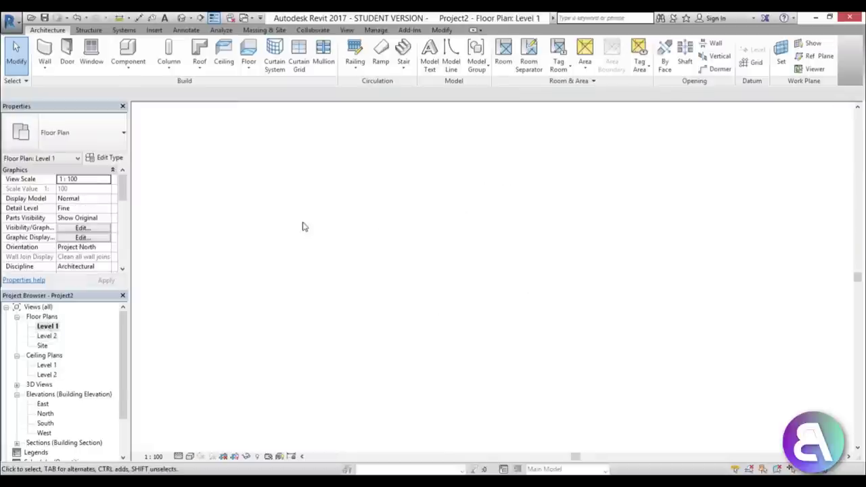
{"action": "left_click", "coordinate": [191, 19]}
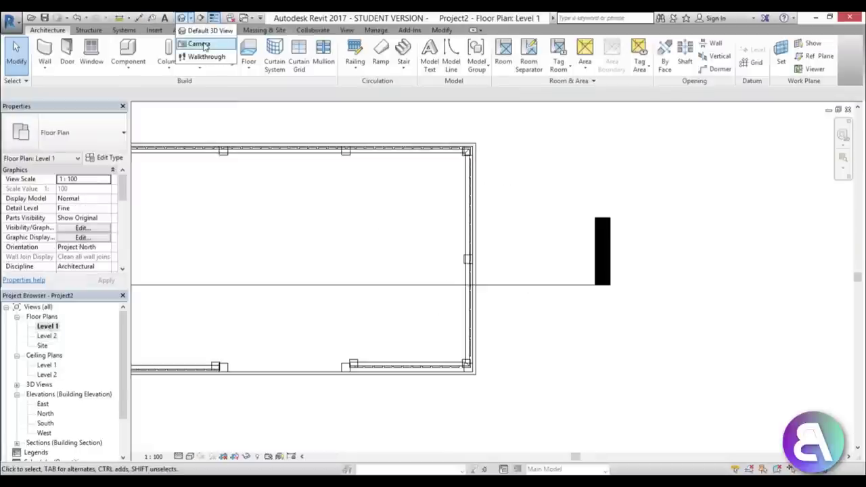
{"action": "left_click", "coordinate": [199, 44]}
{"action": "scroll", "coordinate": [402, 252], "scroll_direction": "down", "scroll_amount": 5}
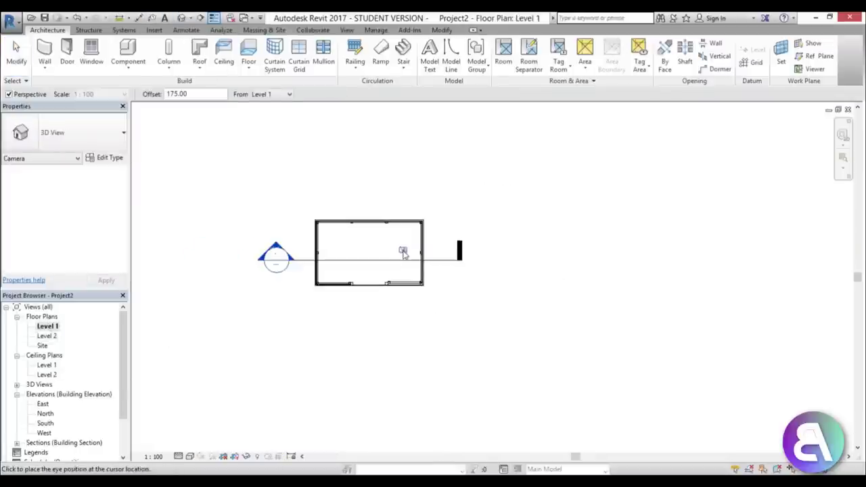
{"action": "left_click", "coordinate": [481, 368]}
{"action": "left_click", "coordinate": [286, 163]}
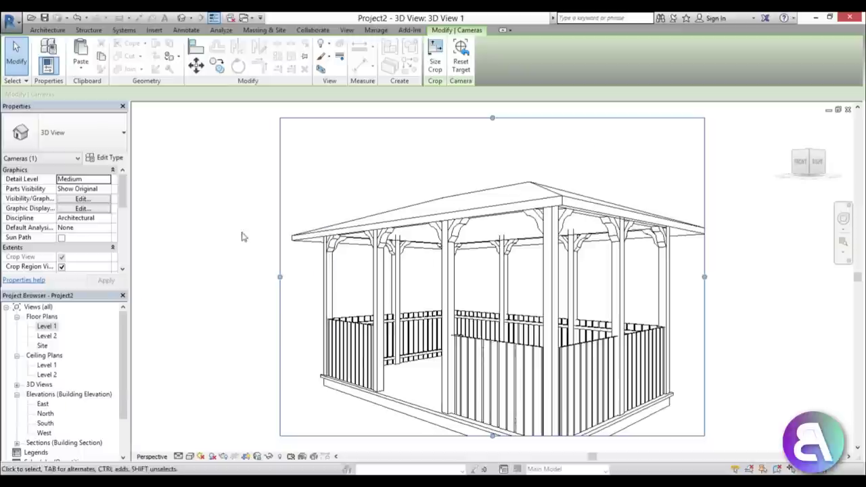
Step: Tilt the camera downward with the Look tool to bring the building's floor base into the frame
{"action": "left_click", "coordinate": [841, 218]}
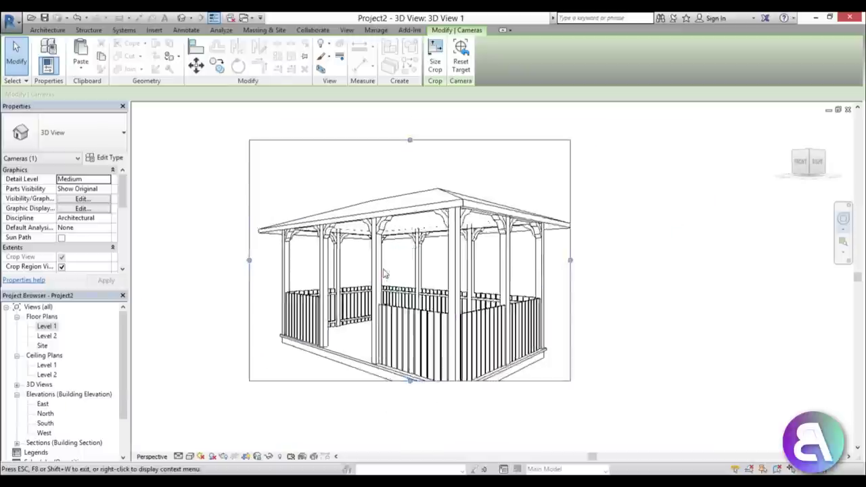
{"action": "left_click_drag", "start_coordinate": [413, 285], "coordinate": [415, 317]}
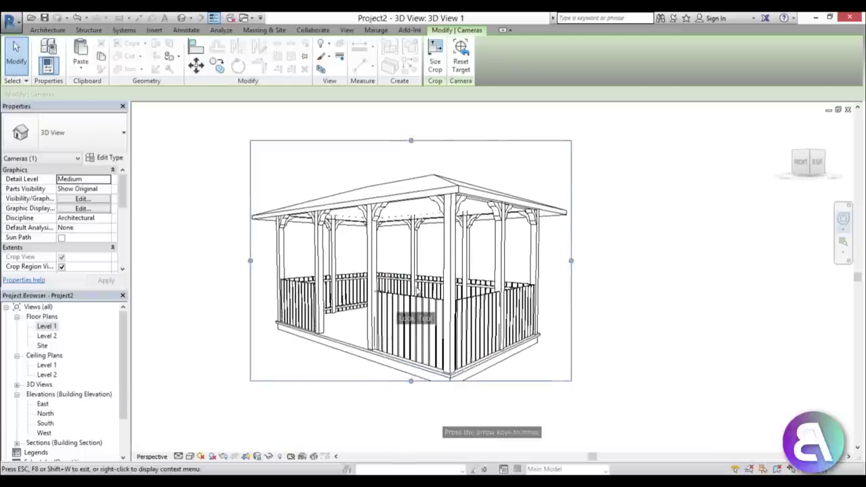
{"action": "key", "text": "Escape"}
Step: Enlarge the camera view's crop region on both sides and slightly below the building, and deselect it
{"action": "left_click", "coordinate": [250, 256]}
{"action": "left_click_drag", "start_coordinate": [250, 260], "coordinate": [187, 260]}
{"action": "left_click_drag", "start_coordinate": [571, 260], "coordinate": [615, 261]}
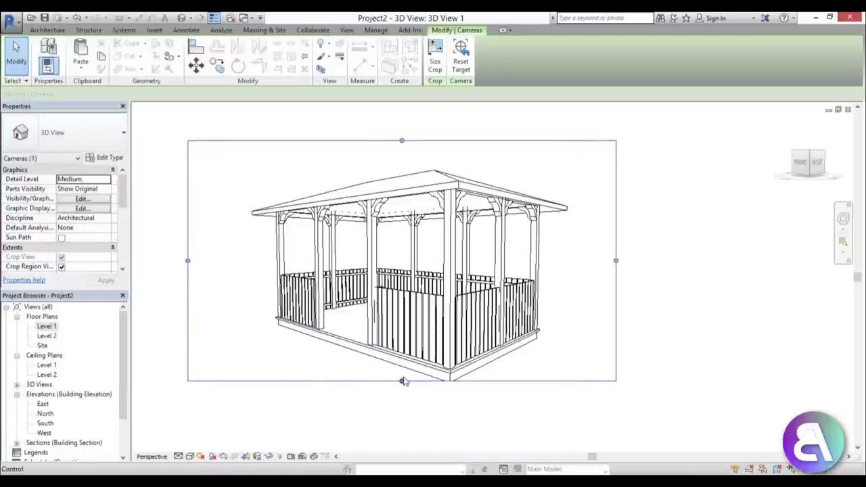
{"action": "left_click_drag", "start_coordinate": [402, 380], "coordinate": [402, 390]}
{"action": "scroll", "coordinate": [380, 271], "scroll_direction": "up", "scroll_amount": 2}
{"action": "left_click", "coordinate": [386, 250]}
{"action": "scroll", "coordinate": [386, 250], "scroll_direction": "down", "scroll_amount": 1}
{"action": "middle_click_drag", "start_coordinate": [386, 249], "coordinate": [385, 268]}
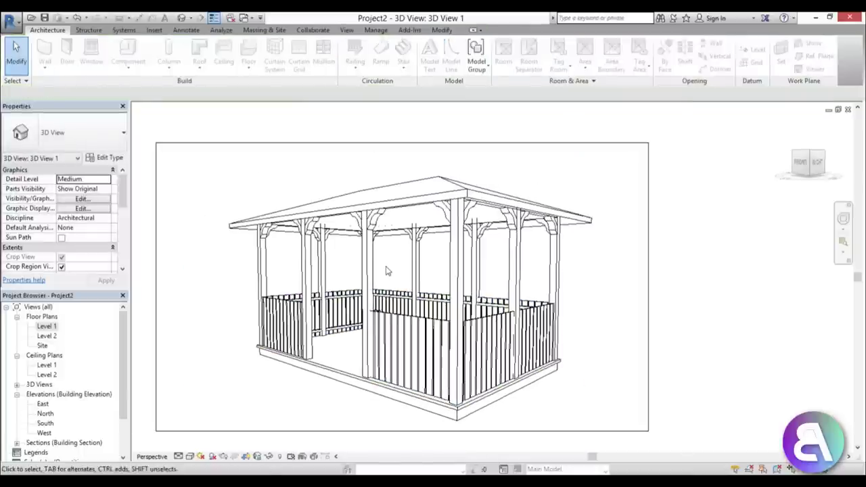
Step: Open the rendering settings for the camera view and set the quality to Medium
{"action": "key", "text": "r"}
{"action": "key", "text": "r"}
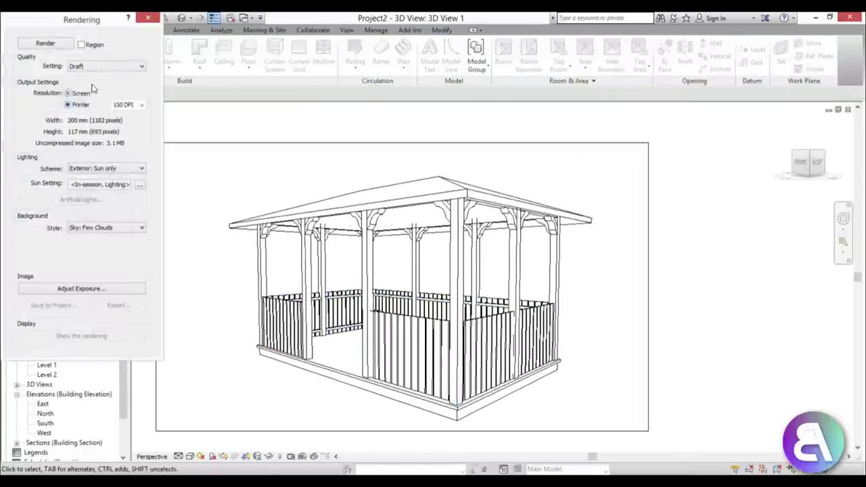
{"action": "left_click", "coordinate": [81, 94]}
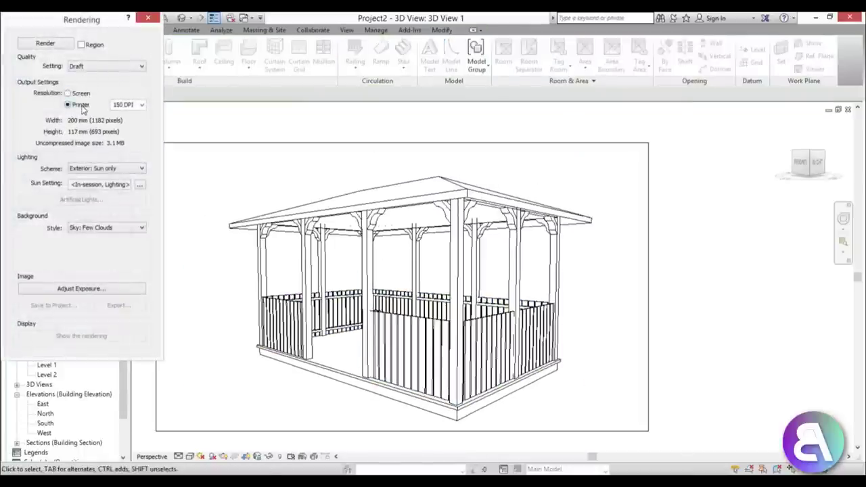
{"action": "left_click", "coordinate": [92, 66]}
{"action": "left_click", "coordinate": [83, 83]}
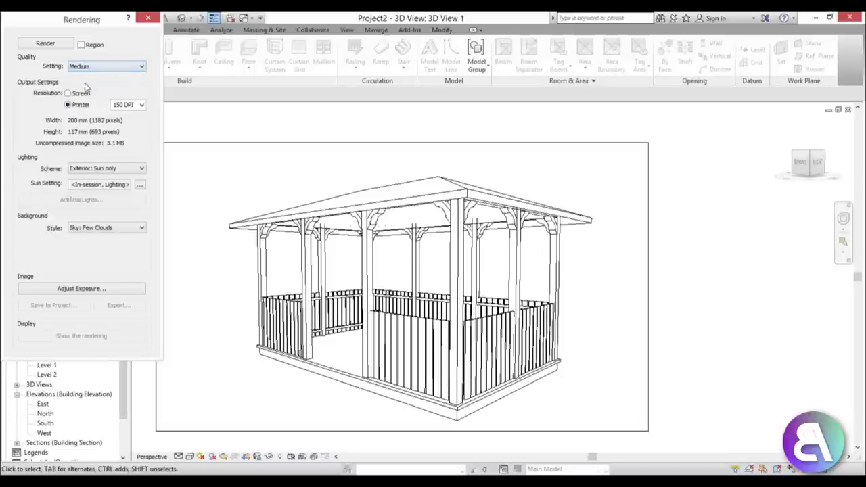
Step: Set the rendering background to a solid white color and start rendering the camera view
{"action": "left_click", "coordinate": [111, 229]}
{"action": "left_click", "coordinate": [93, 273]}
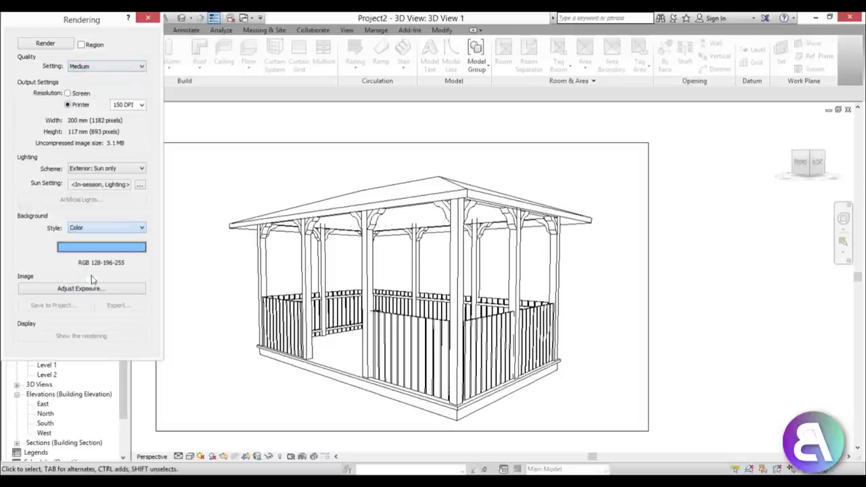
{"action": "left_click", "coordinate": [131, 250]}
{"action": "left_click", "coordinate": [115, 170]}
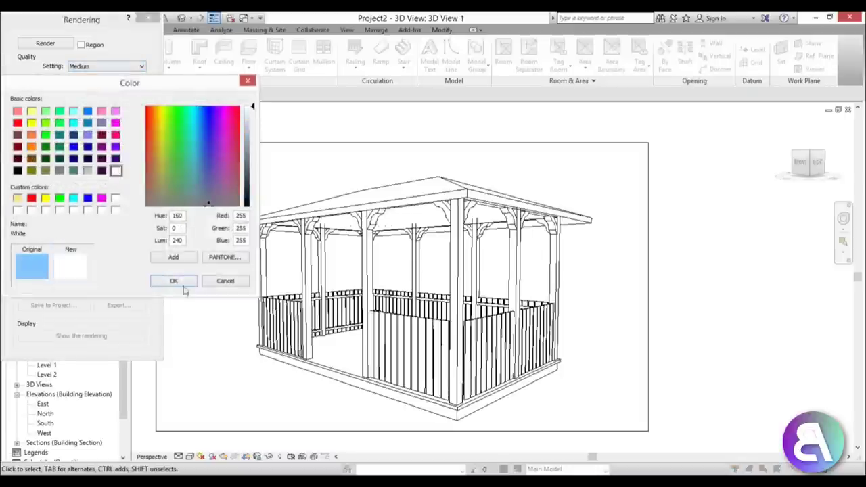
{"action": "left_click", "coordinate": [171, 281]}
{"action": "left_click", "coordinate": [45, 43]}
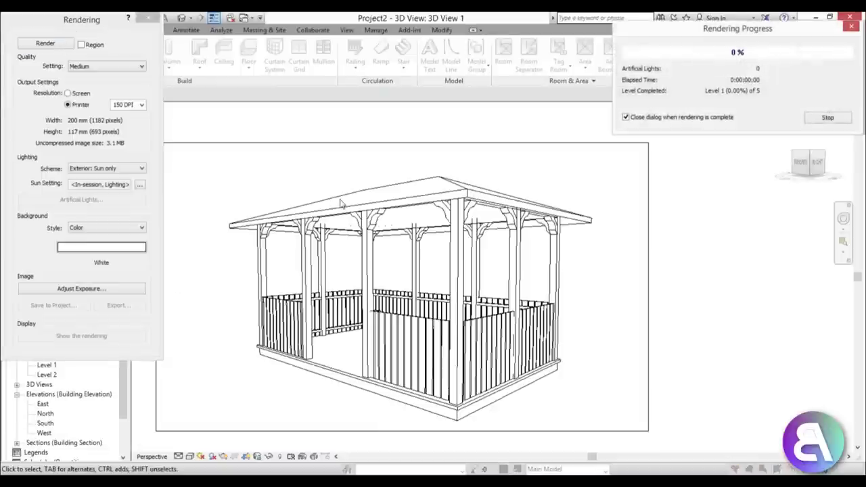